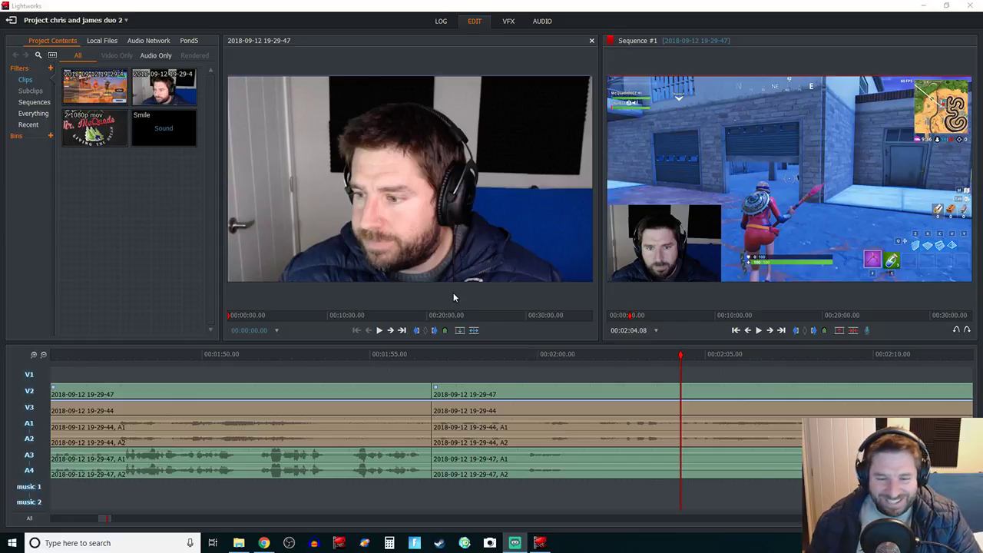
{"action": "left_click", "coordinate": [455, 354]}
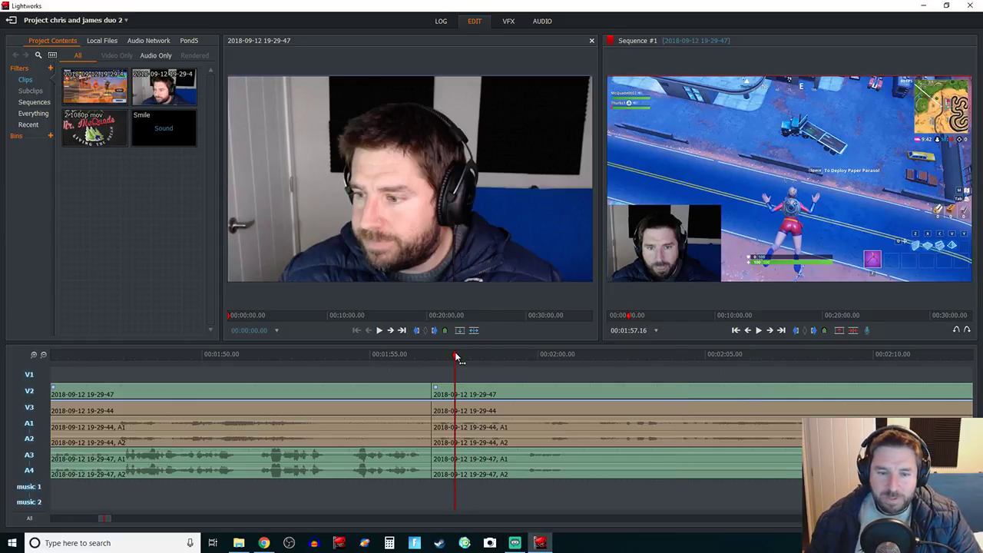
{"action": "key", "text": "space"}
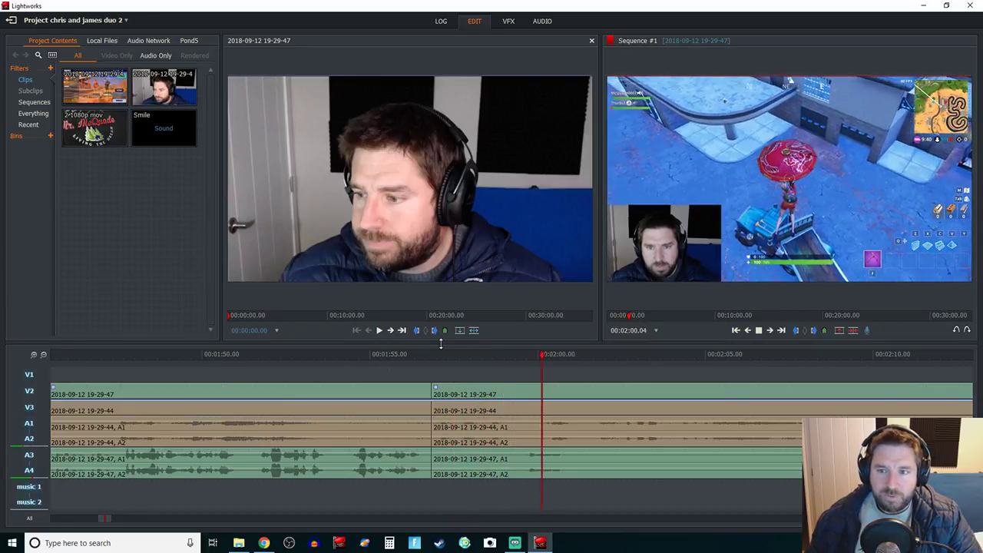
{"action": "key", "text": "space"}
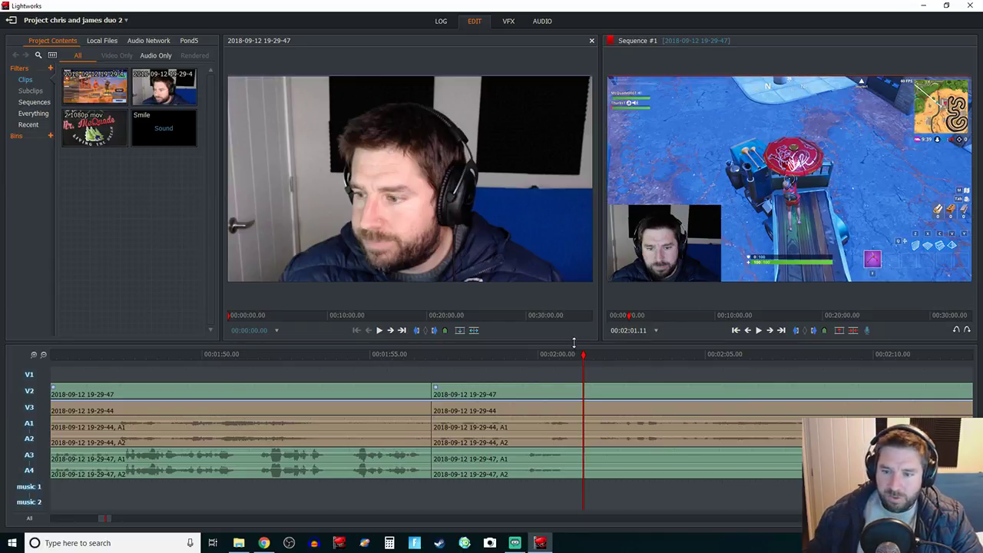
{"action": "key", "text": "space"}
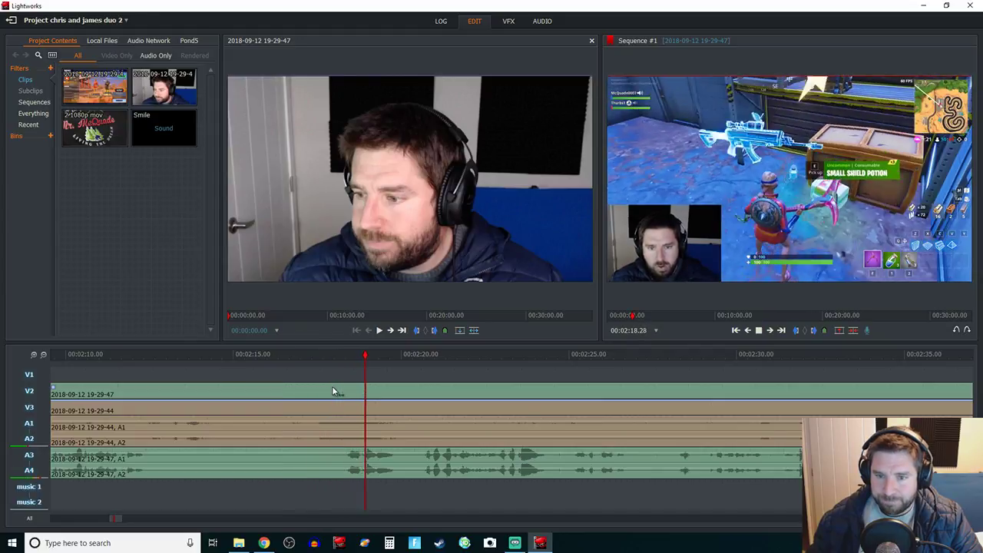
{"action": "key", "text": "space"}
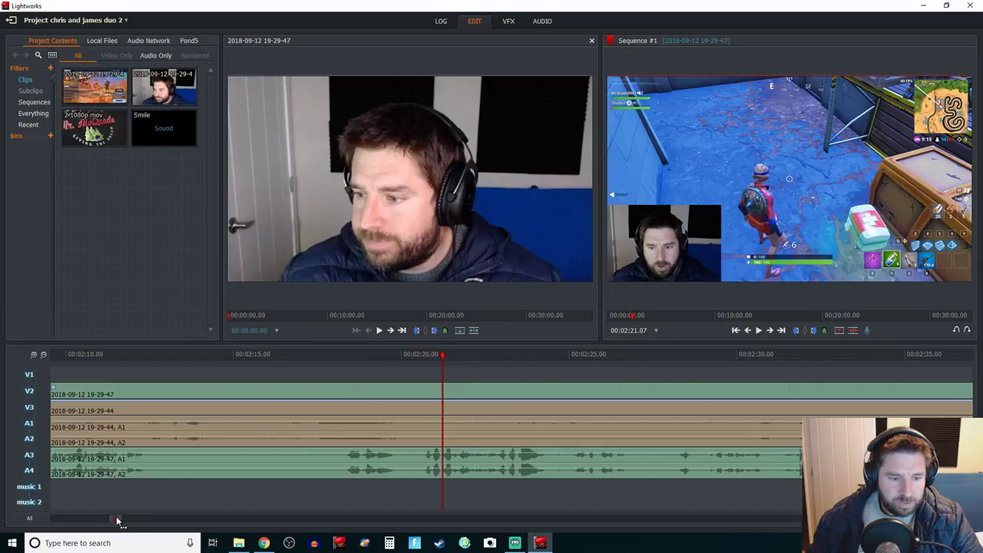
{"action": "left_click", "coordinate": [44, 354]}
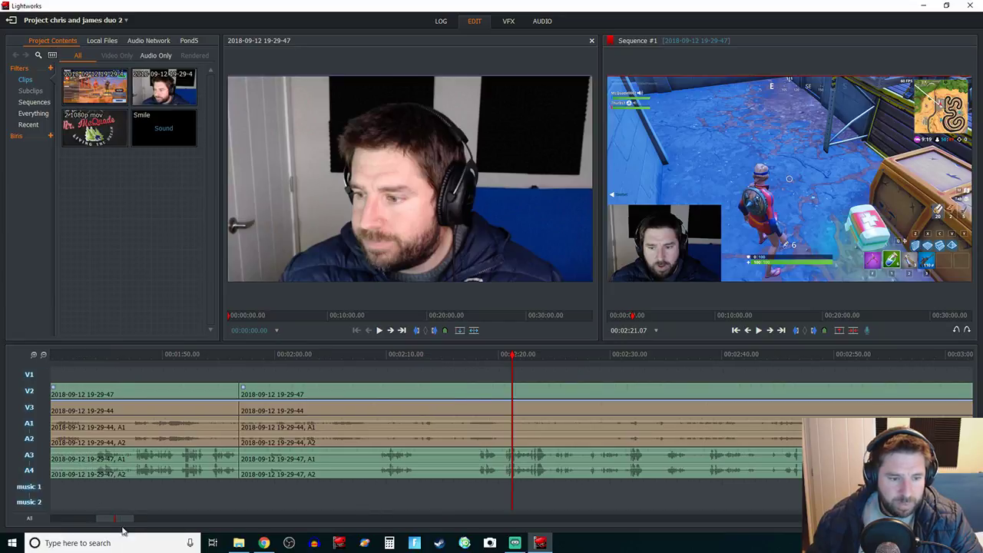
Step: Scroll the timeline to around 00:10:15 and play through to find where the skydive starts
{"action": "left_click_drag", "start_coordinate": [121, 520], "coordinate": [360, 533]}
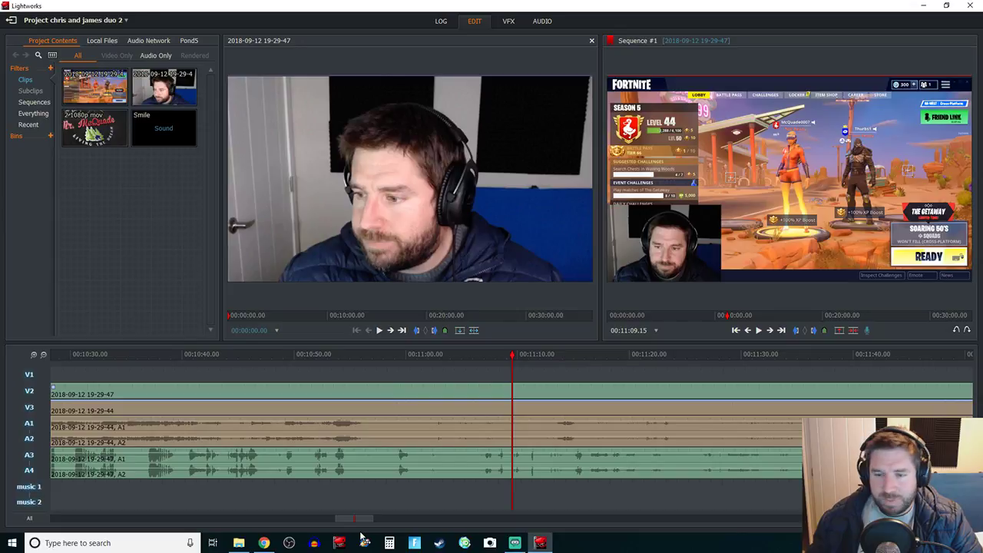
{"action": "left_click_drag", "start_coordinate": [360, 533], "coordinate": [351, 536]}
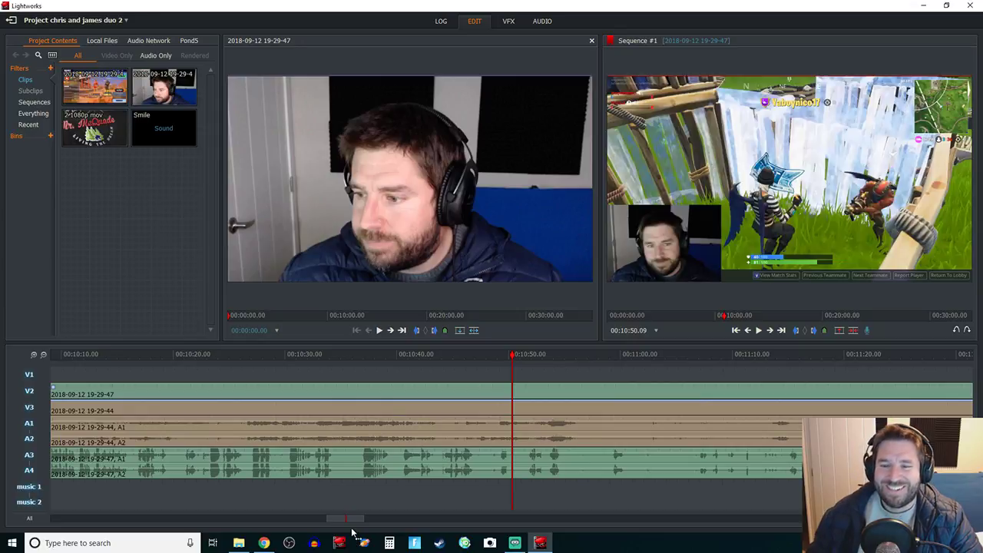
{"action": "left_click_drag", "start_coordinate": [352, 528], "coordinate": [344, 530]}
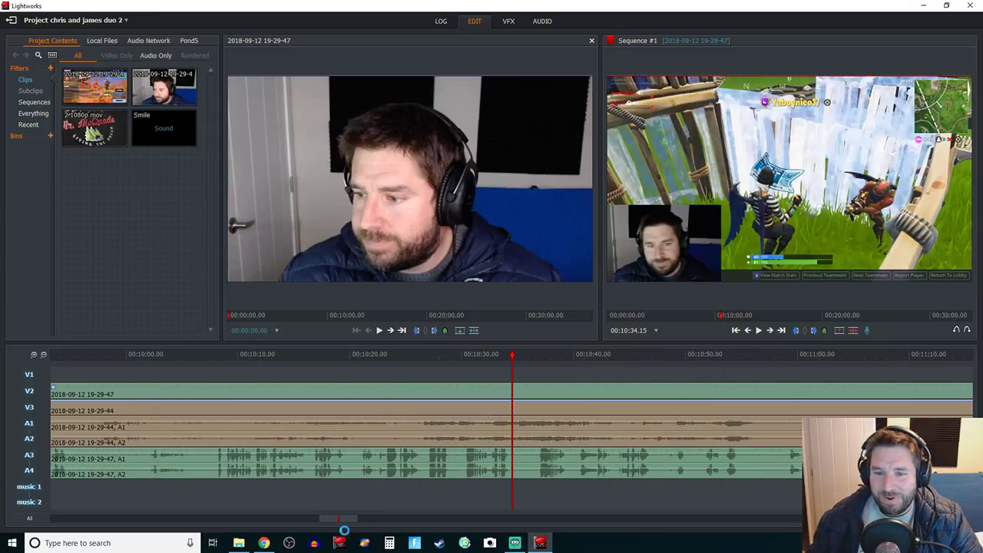
{"action": "key", "text": "space"}
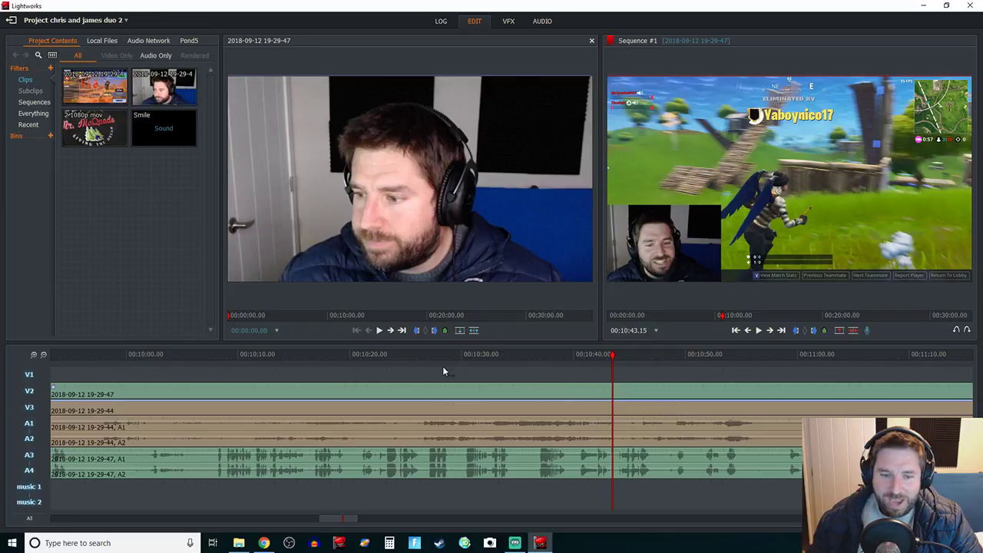
{"action": "left_click", "coordinate": [303, 354]}
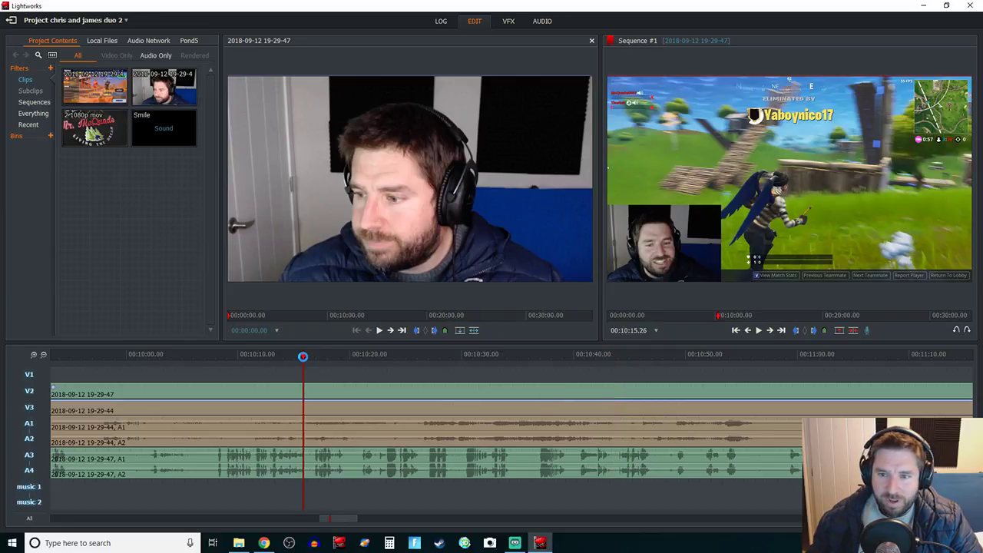
{"action": "key", "text": "space"}
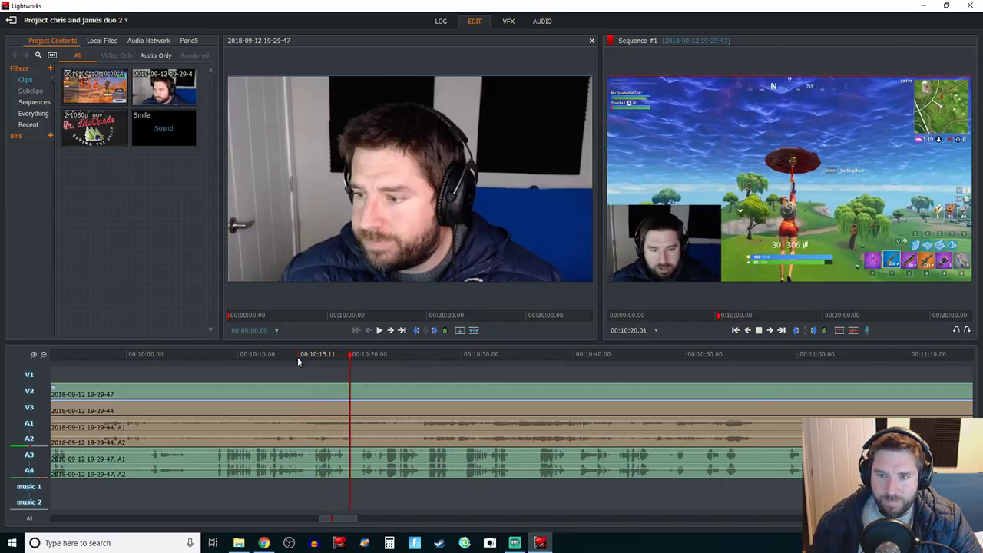
{"action": "key", "text": "space"}
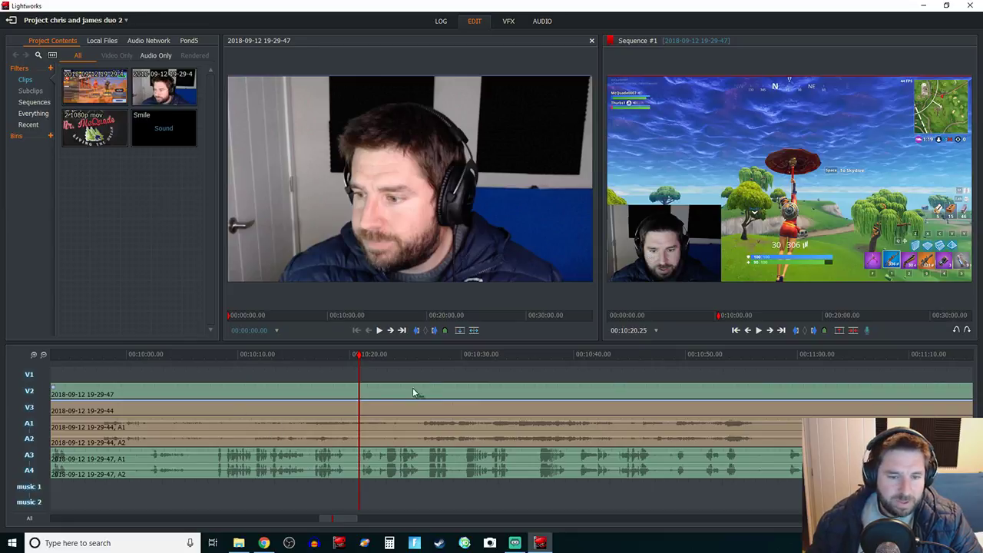
Step: Settle on 00:10:16 and cut V2, V3 and A1–A4 there
{"action": "left_click", "coordinate": [325, 356]}
{"action": "key", "text": "space"}
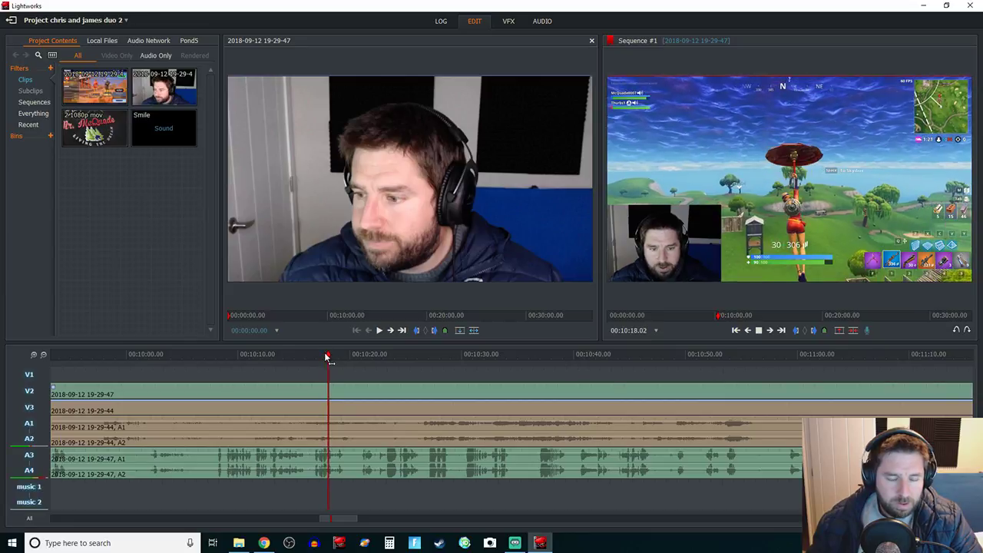
{"action": "left_click", "coordinate": [297, 356]}
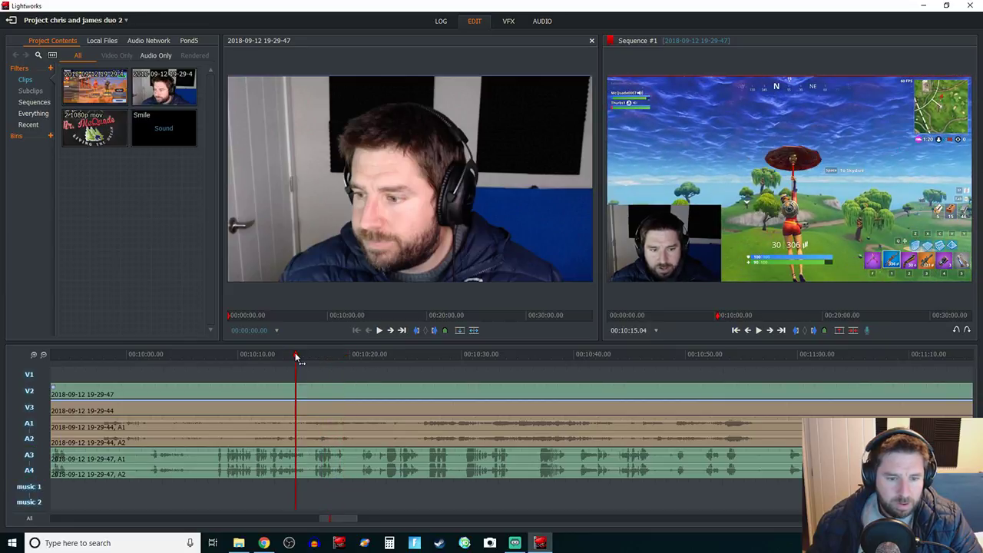
{"action": "key", "text": "space"}
{"action": "key", "text": "space"}
{"action": "key", "text": "c"}
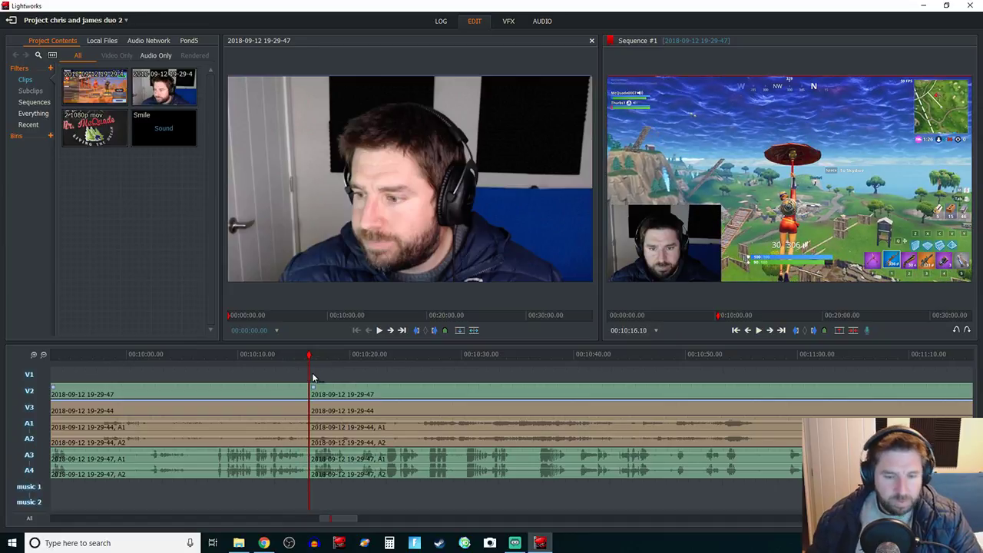
Step: Set the V2 gameplay segment between the cuts to 2400% speed via Segment commands > Speed
{"action": "right_click", "coordinate": [243, 388]}
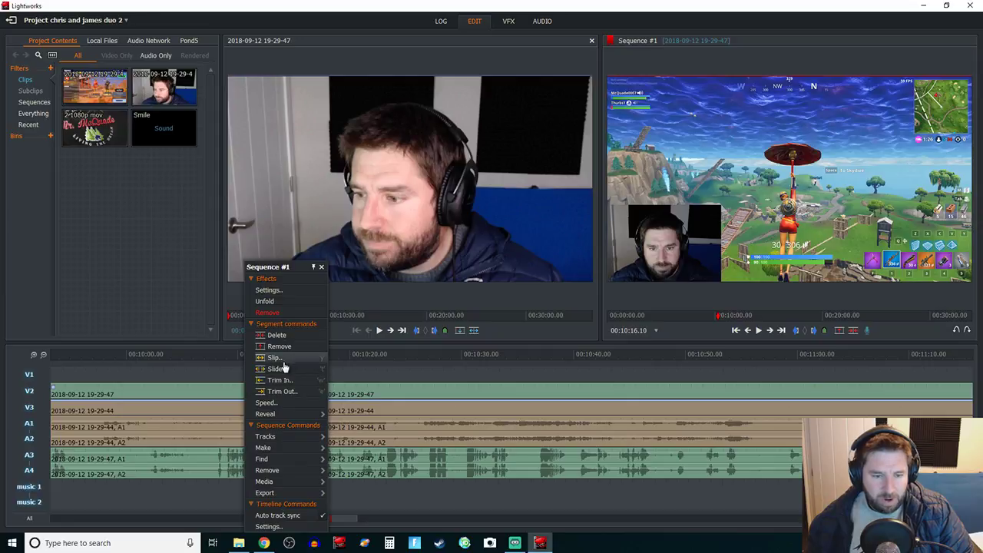
{"action": "left_click", "coordinate": [285, 406]}
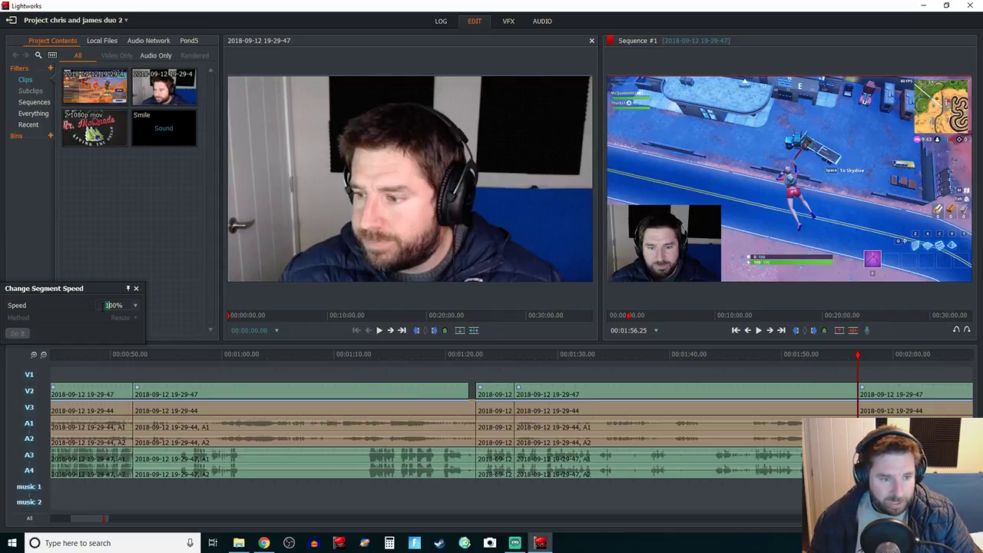
{"action": "type", "text": "4"}
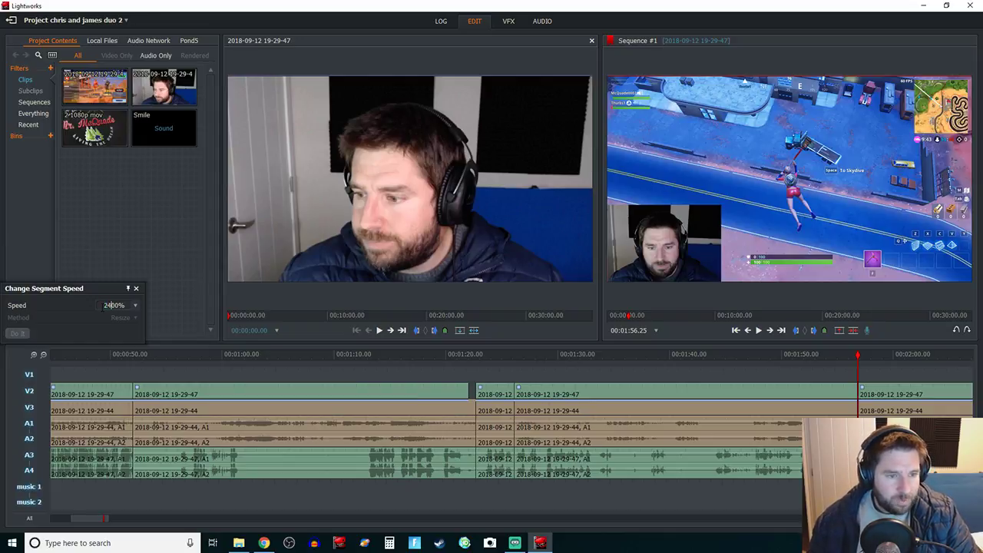
{"action": "left_click", "coordinate": [20, 334]}
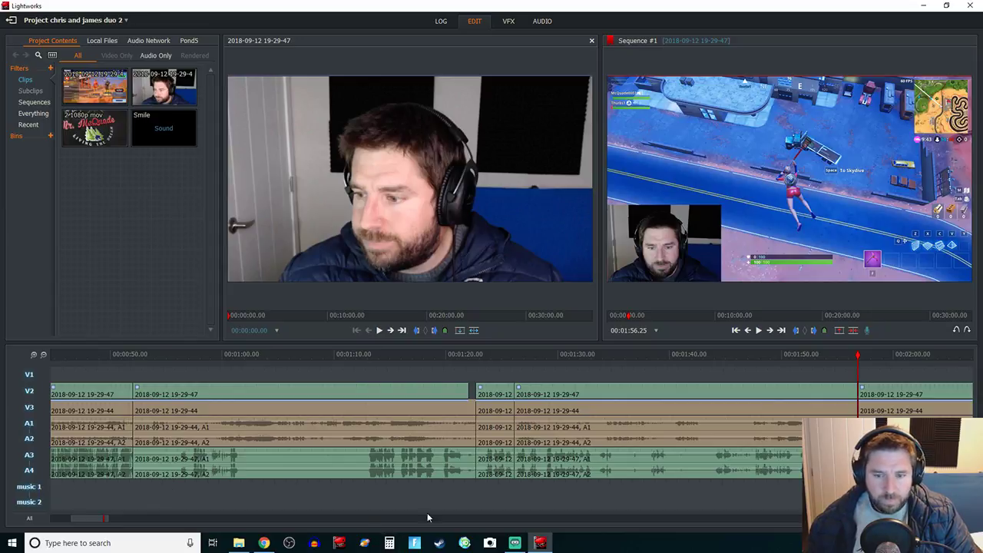
Step: Move to about 00:01:52 and zoom out until the whole sequence with music tracks fits
{"action": "left_click", "coordinate": [810, 354]}
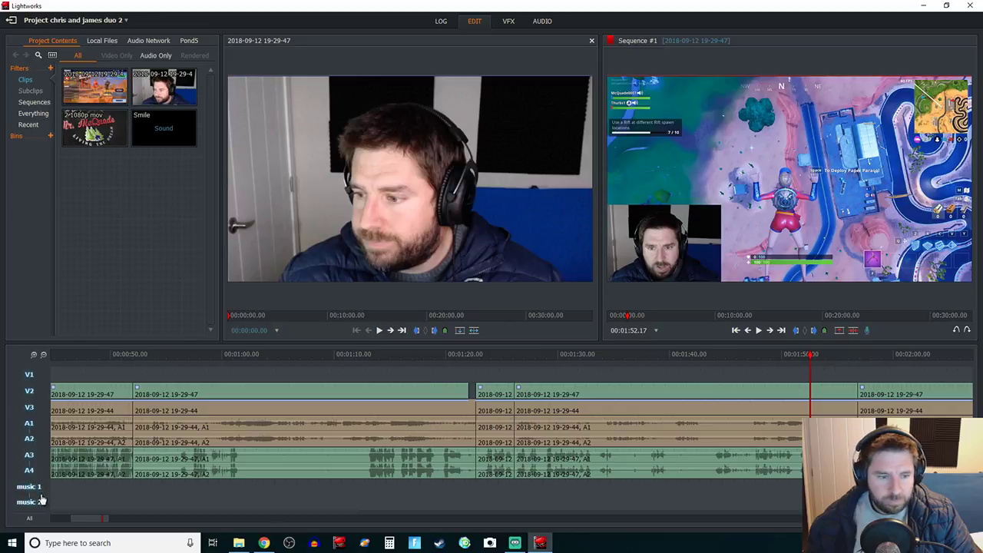
{"action": "left_click_drag", "start_coordinate": [86, 523], "coordinate": [125, 522]}
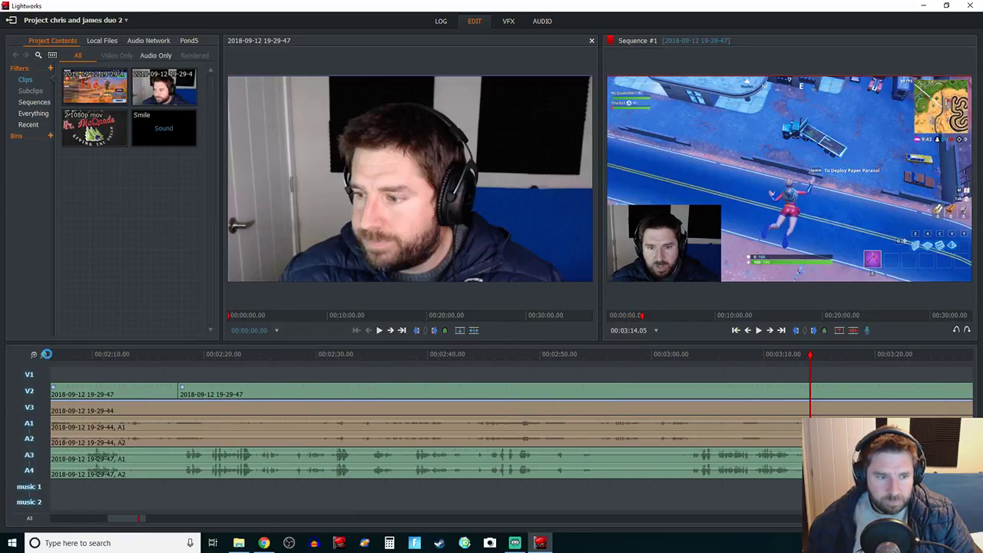
{"action": "left_click", "coordinate": [42, 356]}
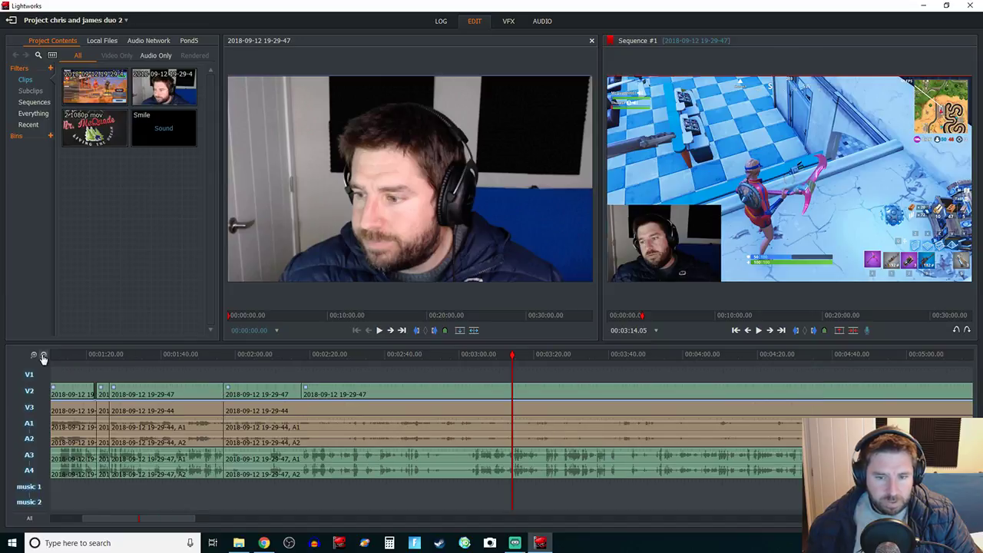
{"action": "left_click", "coordinate": [43, 358]}
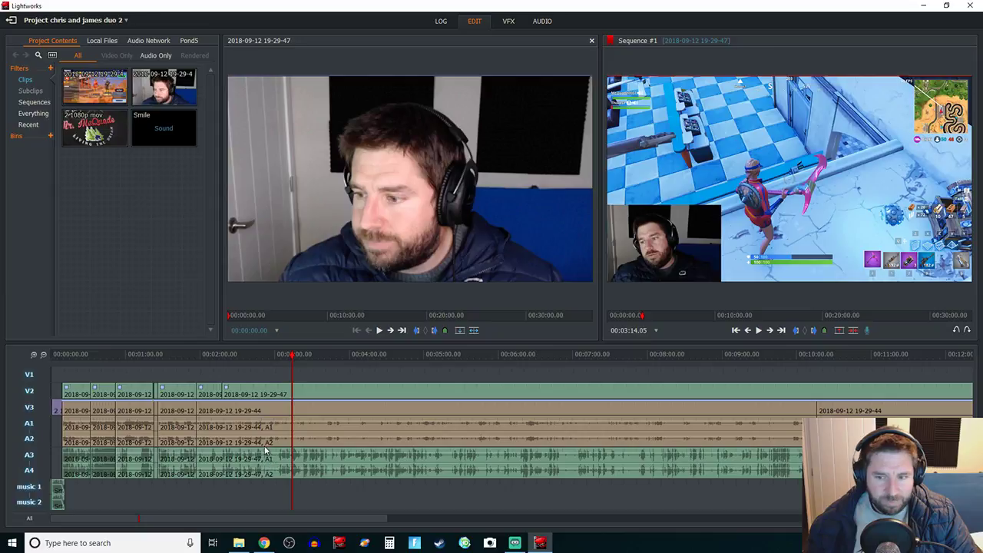
Step: Set the gameplay segment's speed to 2400% with the Resize method
{"action": "right_click", "coordinate": [405, 406]}
{"action": "left_click", "coordinate": [449, 401]}
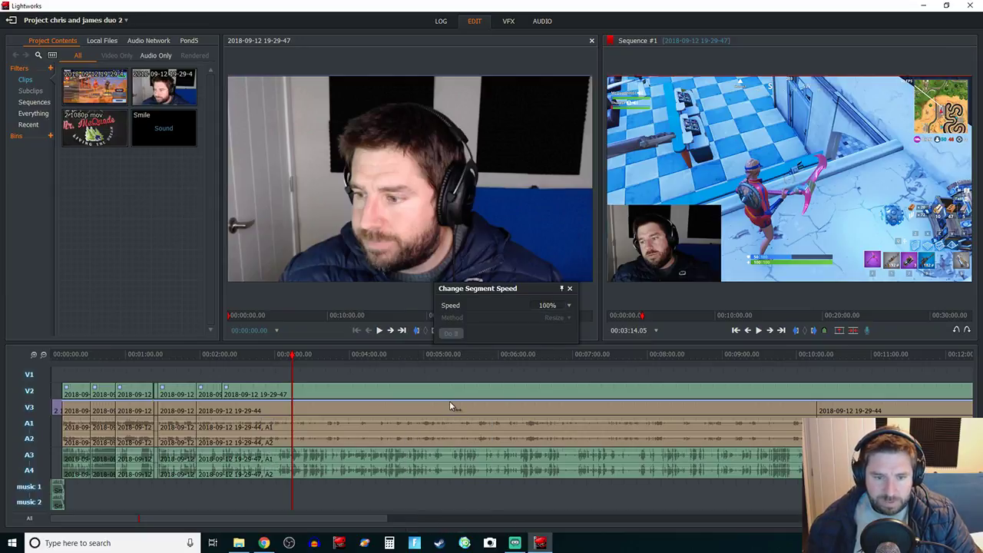
{"action": "left_click", "coordinate": [540, 305]}
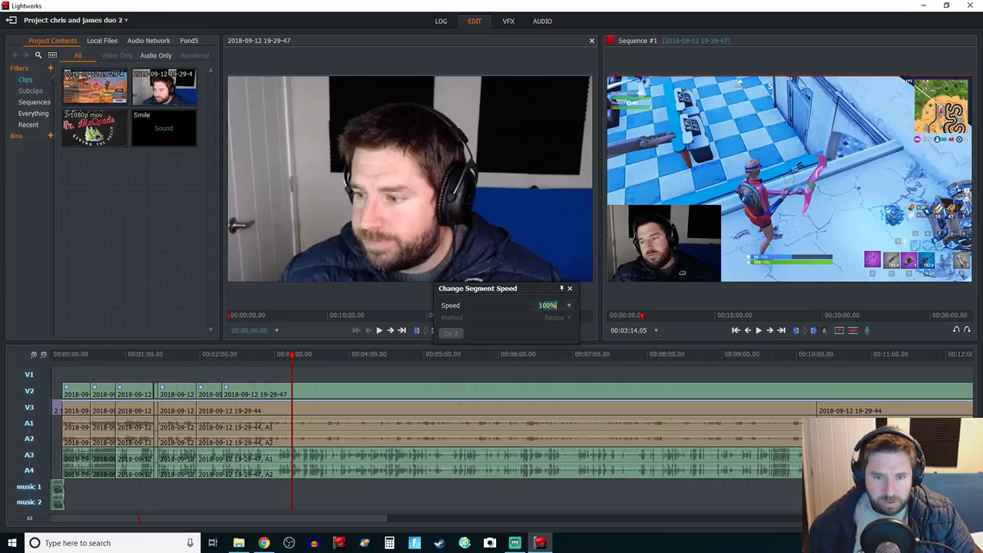
{"action": "type", "text": "2400"}
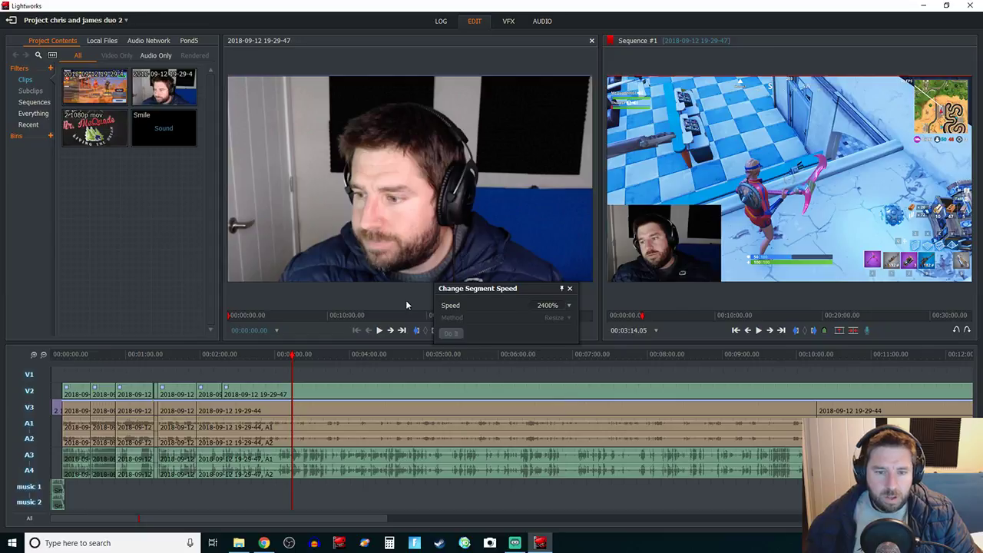
{"action": "left_click", "coordinate": [453, 335]}
{"action": "left_click", "coordinate": [451, 333]}
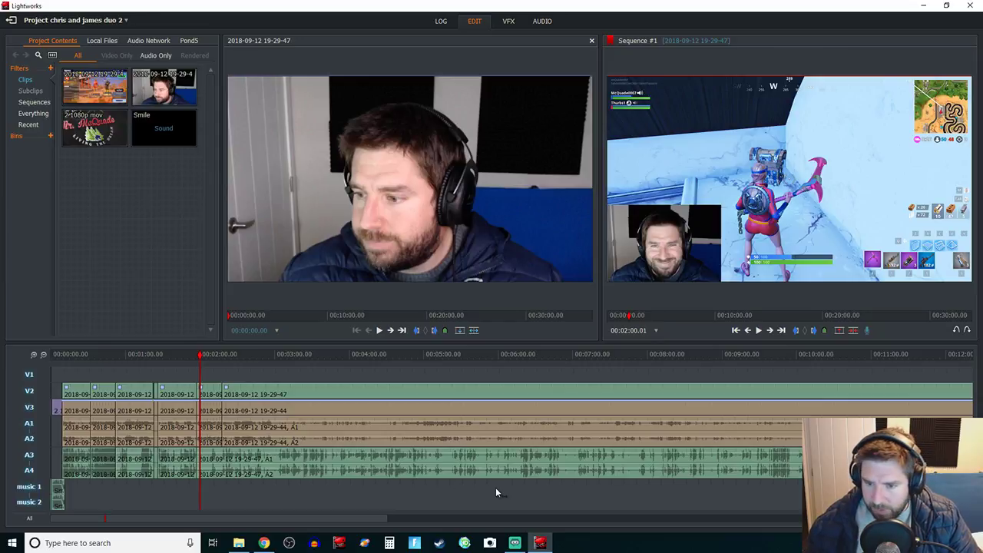
Step: Apply 2400% speed to the neighbouring segment further down the timeline as well
{"action": "right_click", "coordinate": [473, 454]}
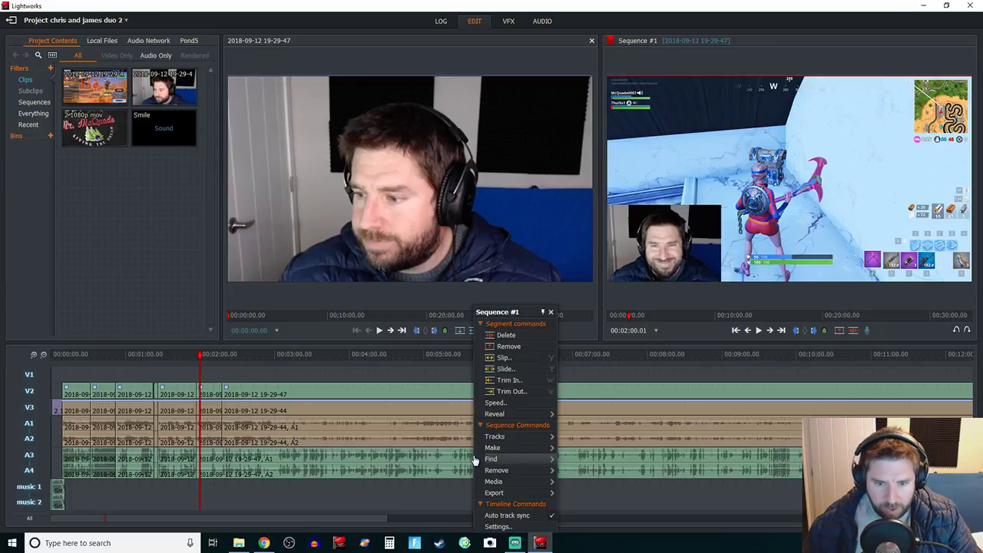
{"action": "left_click", "coordinate": [535, 401]}
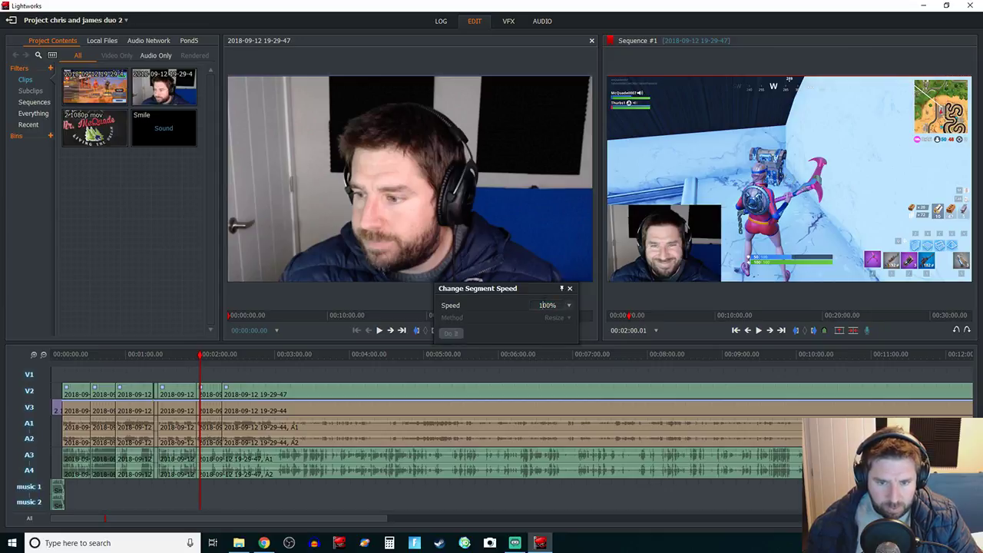
{"action": "type", "text": "24"}
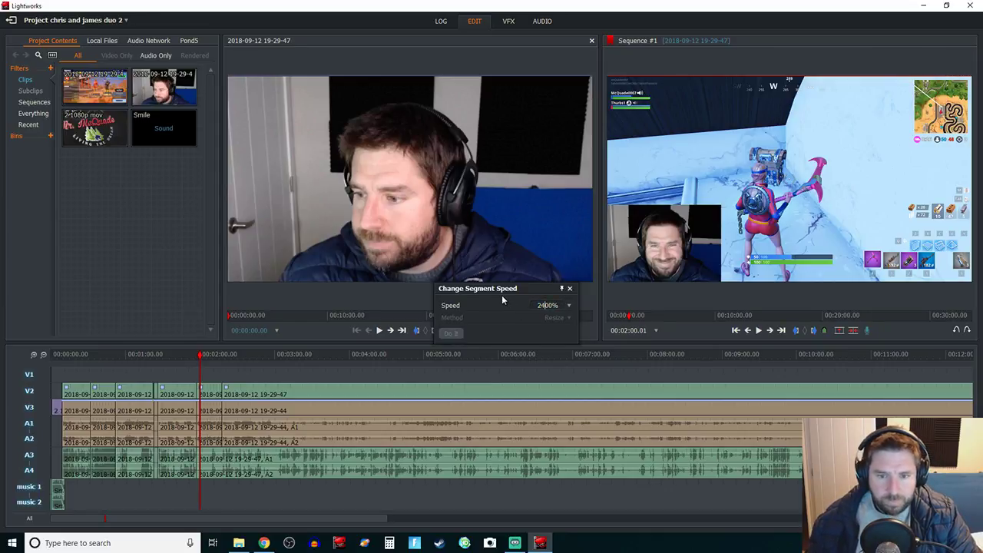
{"action": "left_click", "coordinate": [450, 332]}
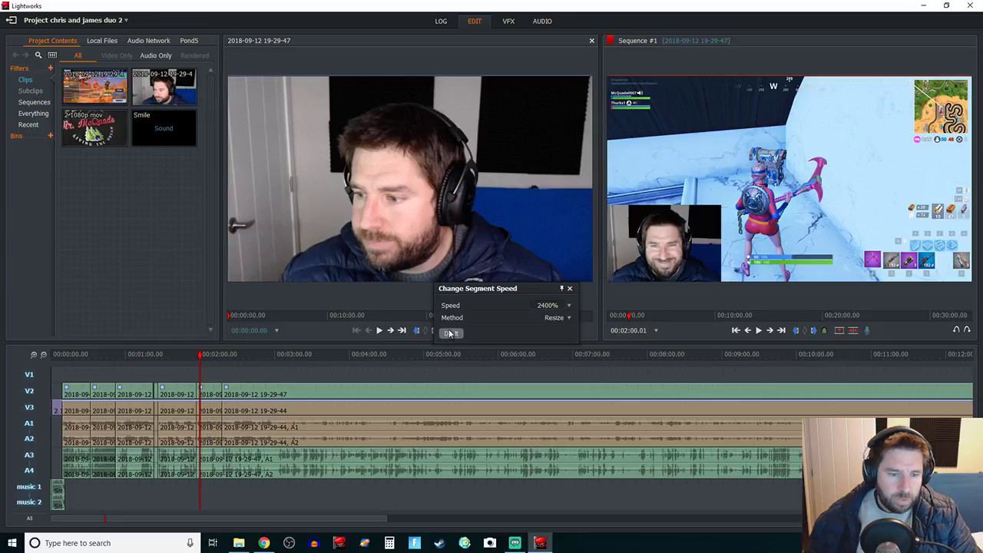
{"action": "left_click", "coordinate": [451, 332]}
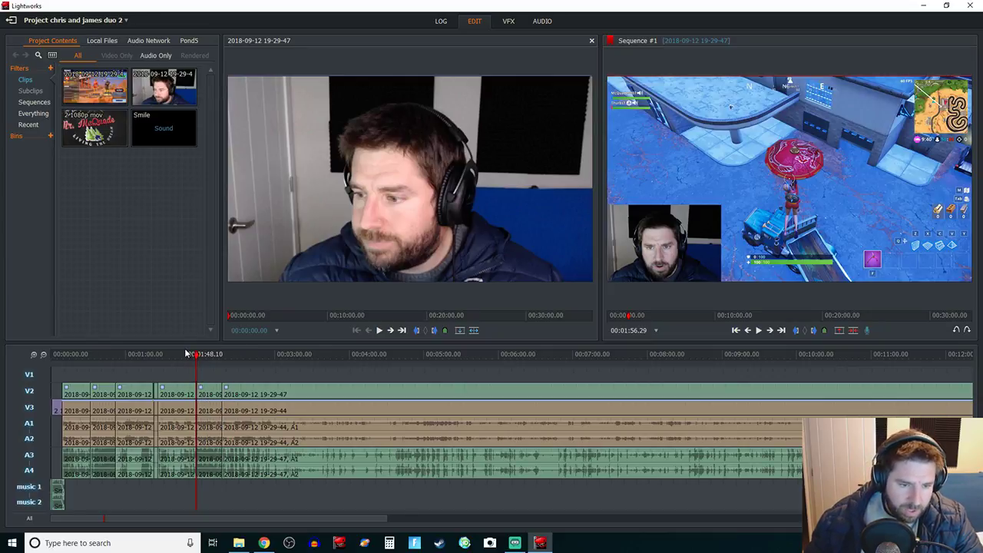
{"action": "left_click", "coordinate": [231, 354]}
{"action": "key", "text": "space"}
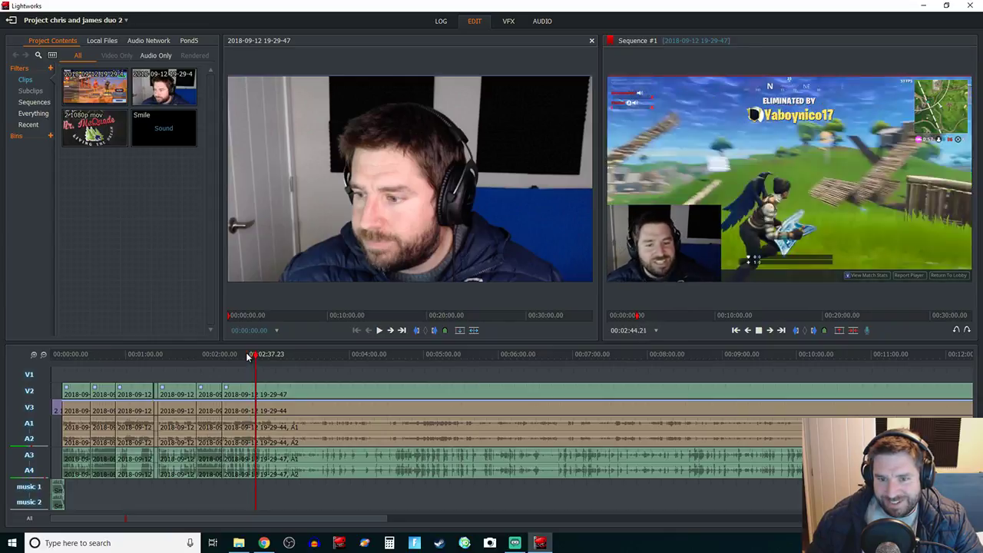
{"action": "key", "text": "space"}
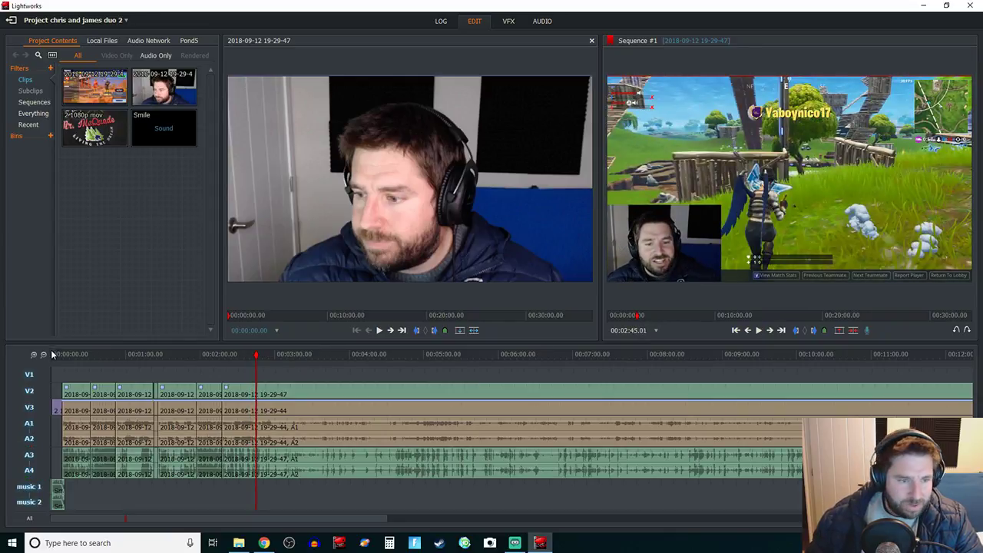
{"action": "left_click", "coordinate": [34, 355]}
{"action": "left_click", "coordinate": [34, 355]}
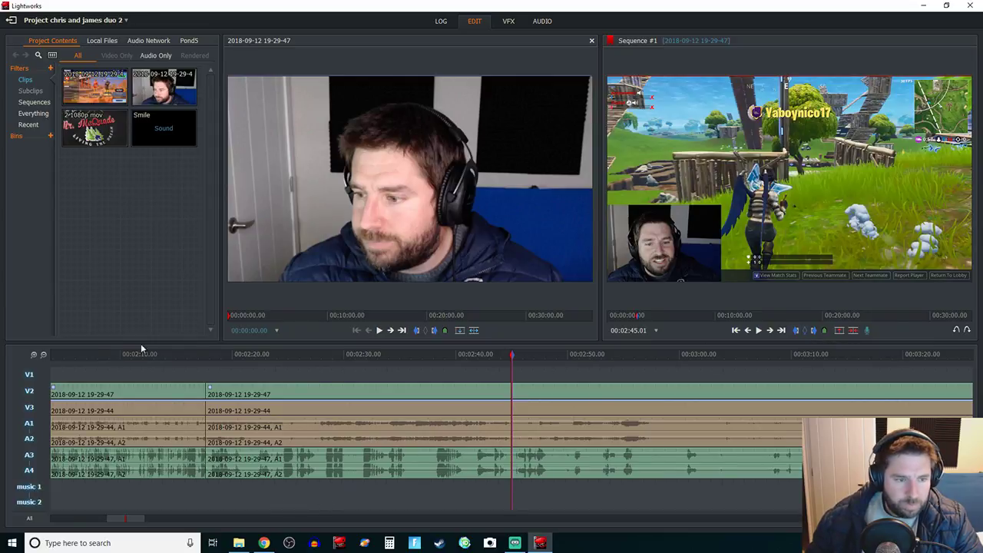
Step: Scrub from 4:06 past 5:01 and settle on 4:58.02, where the map screen appears
{"action": "left_click", "coordinate": [43, 355]}
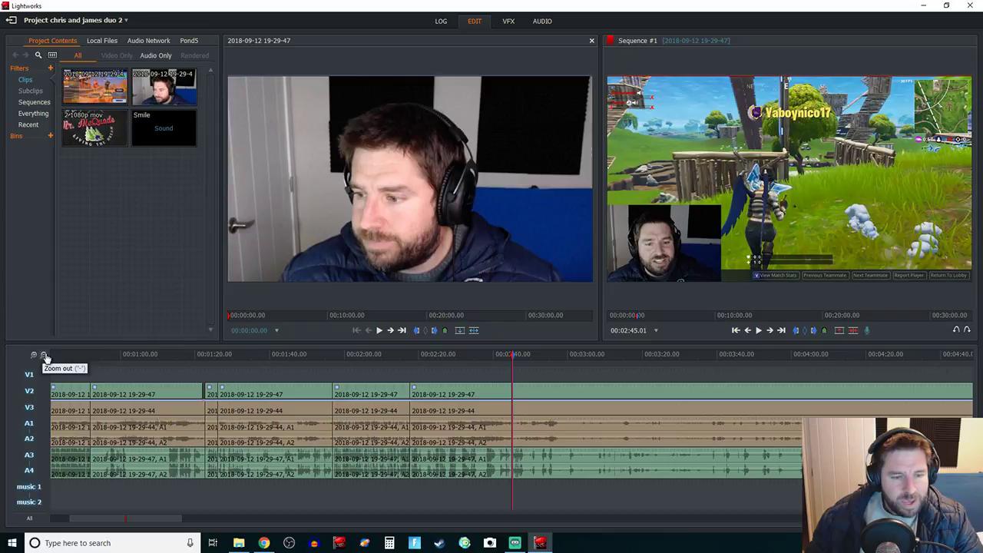
{"action": "left_click", "coordinate": [44, 355]}
{"action": "left_click", "coordinate": [357, 354]}
{"action": "key", "text": "space"}
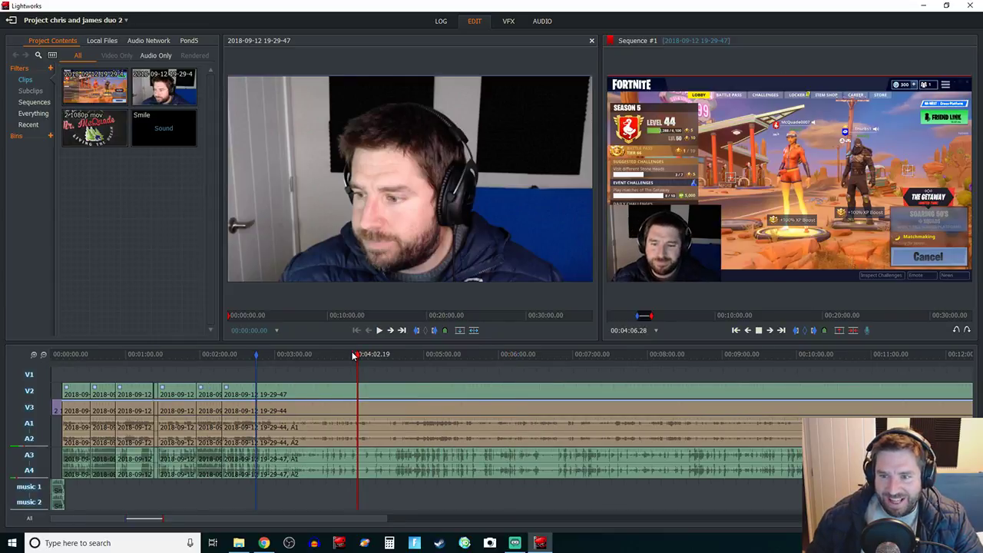
{"action": "left_click", "coordinate": [389, 355]}
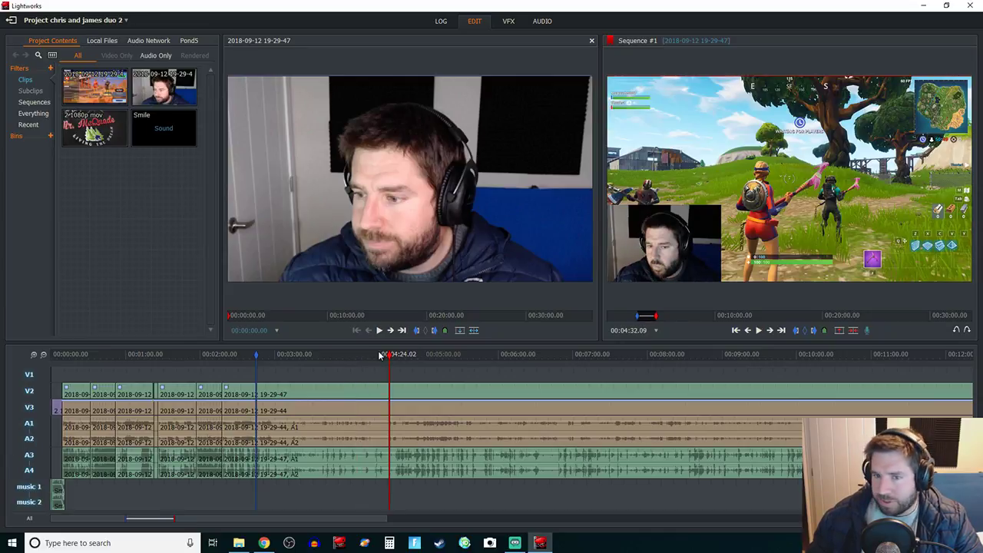
{"action": "left_click", "coordinate": [427, 355]}
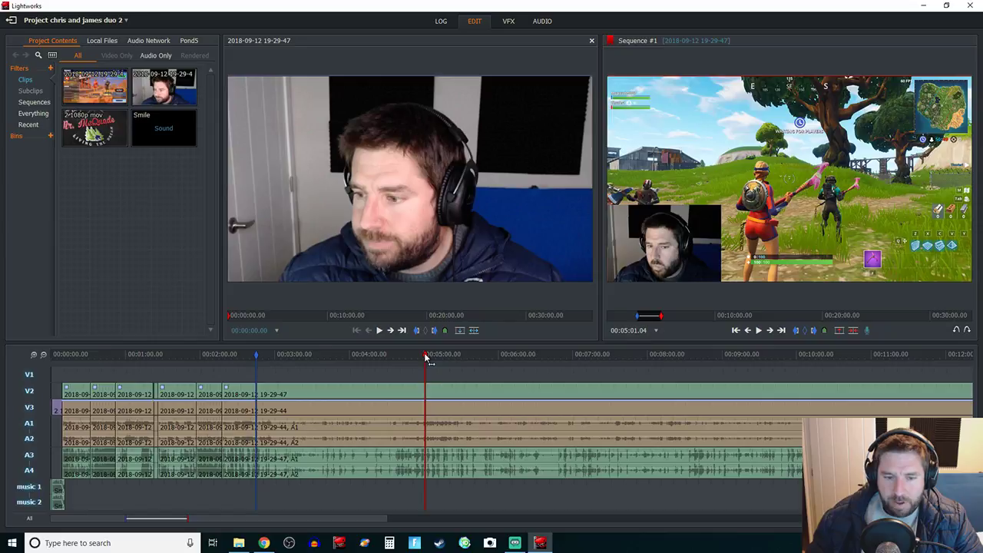
{"action": "key", "text": "space"}
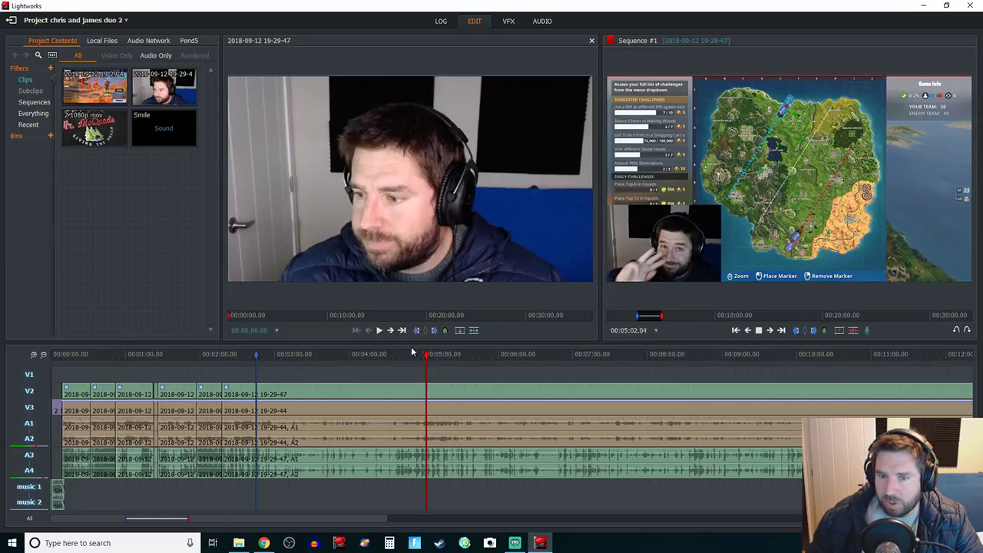
{"action": "left_click", "coordinate": [419, 356]}
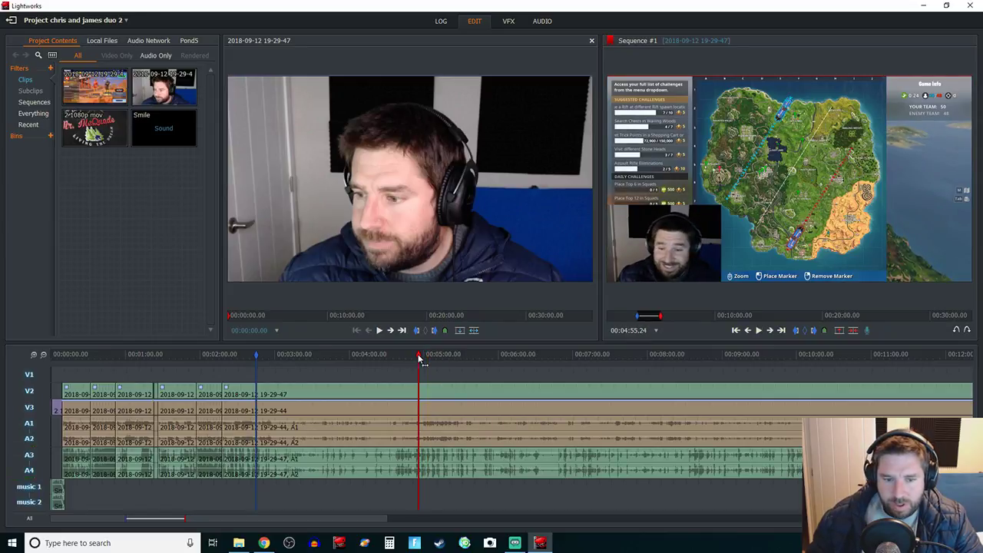
{"action": "key", "text": "space"}
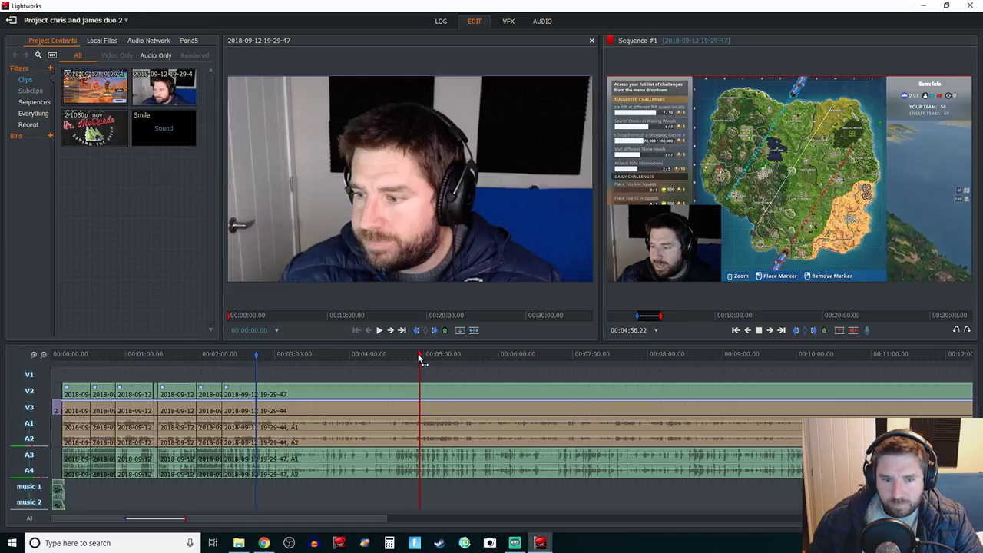
{"action": "key", "text": "space"}
{"action": "left_click", "coordinate": [35, 356]}
{"action": "key", "text": "space"}
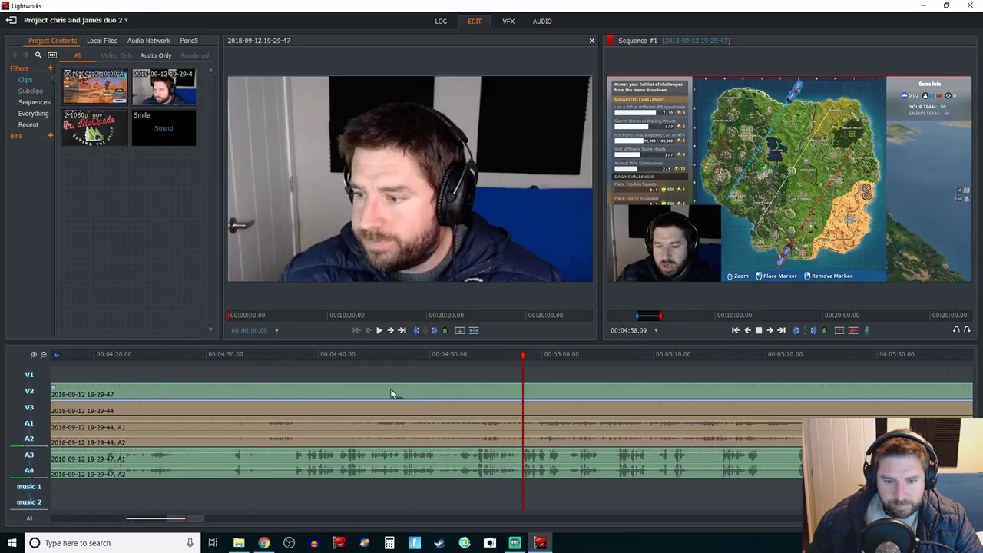
{"action": "left_click", "coordinate": [520, 357]}
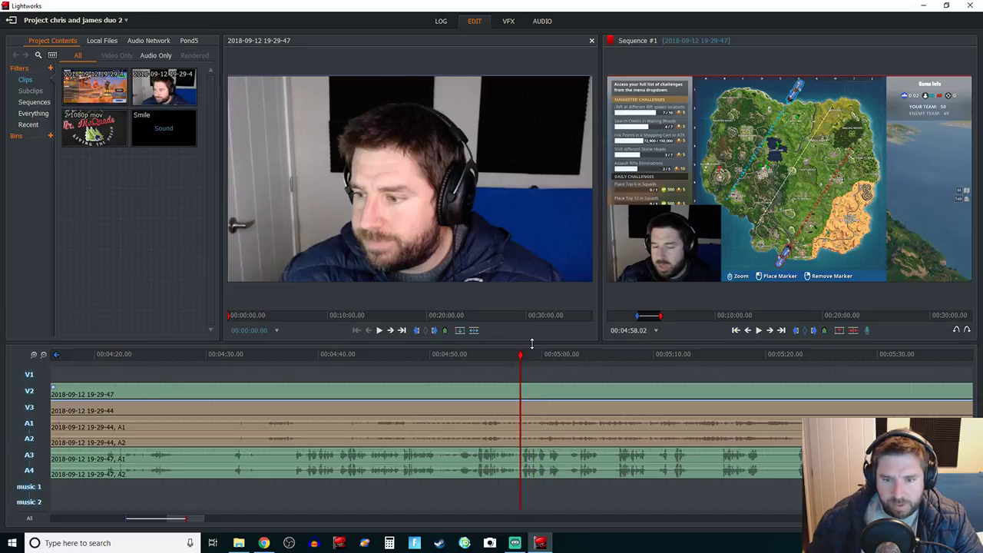
Step: Mark Out at 4:58, remove the 2:45–4:58 range, then check the join and zoom out
{"action": "left_click", "coordinate": [814, 330]}
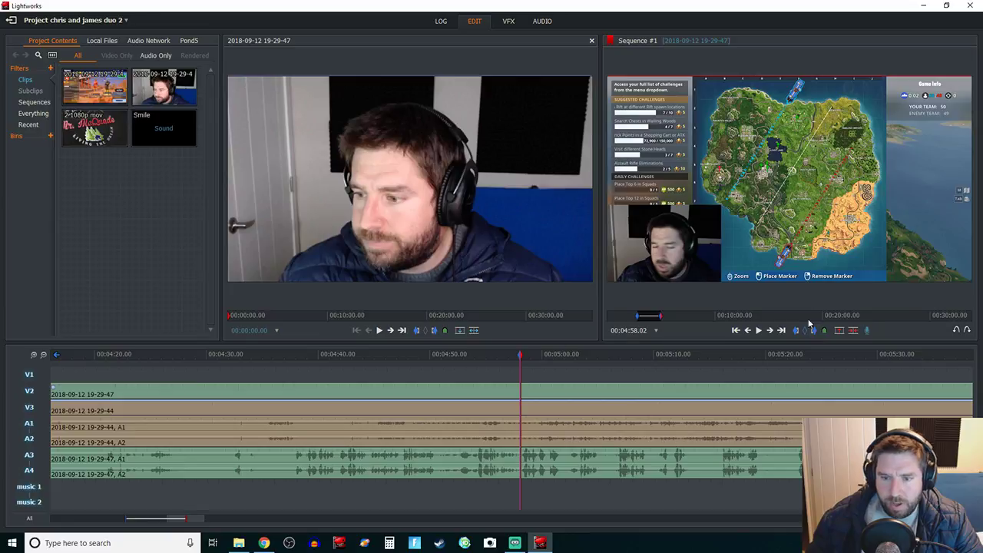
{"action": "left_click", "coordinate": [853, 331]}
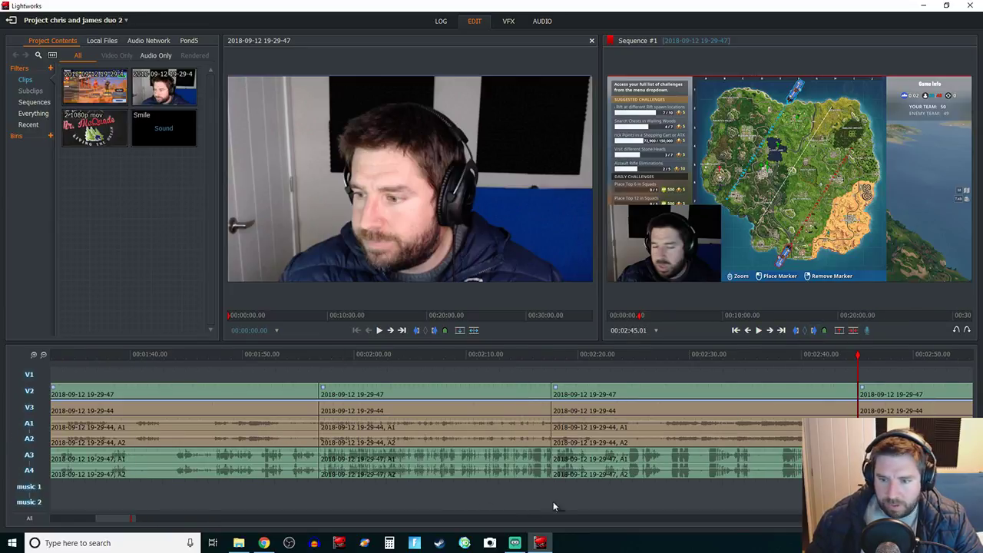
{"action": "key", "text": "space"}
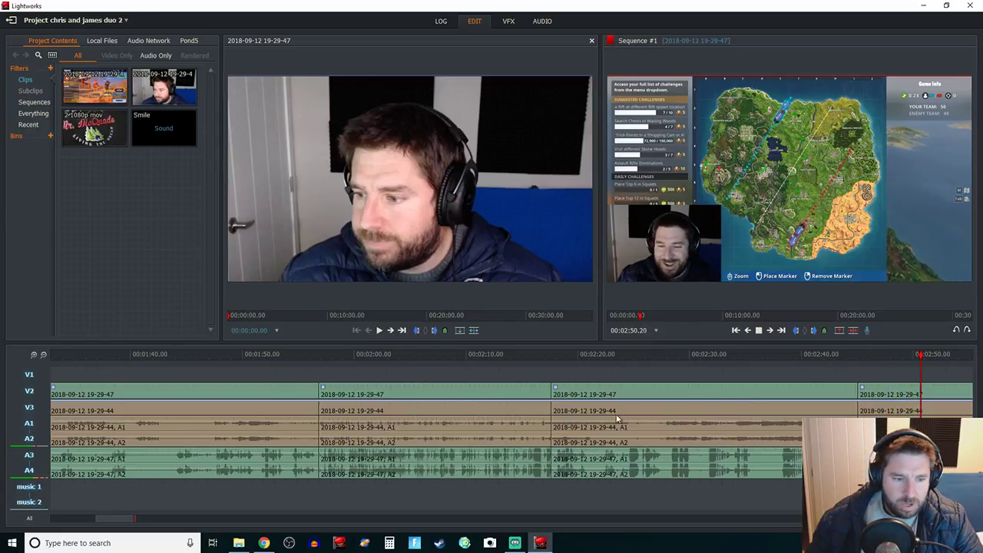
{"action": "key", "text": "space"}
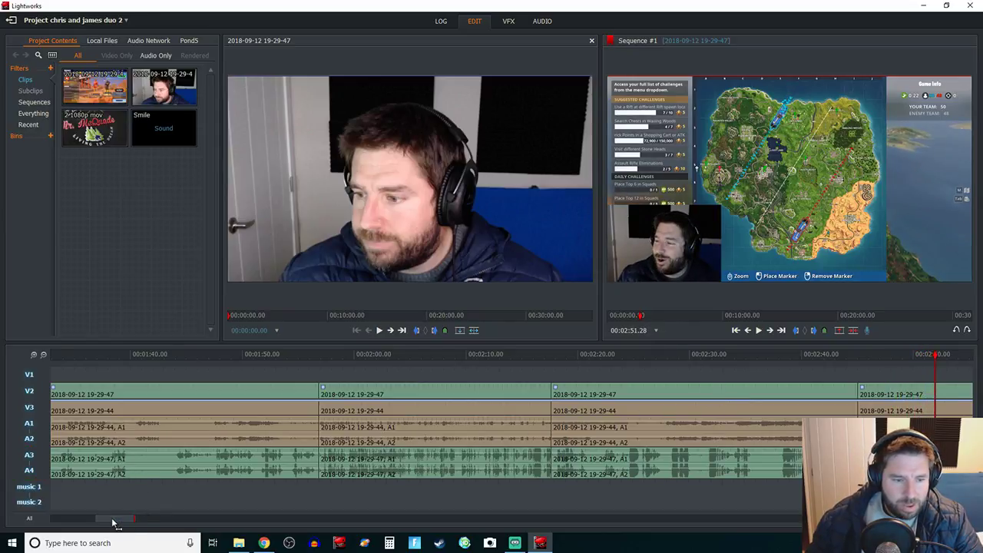
{"action": "left_click", "coordinate": [43, 355]}
{"action": "left_click", "coordinate": [43, 355]}
{"action": "left_click", "coordinate": [43, 354]}
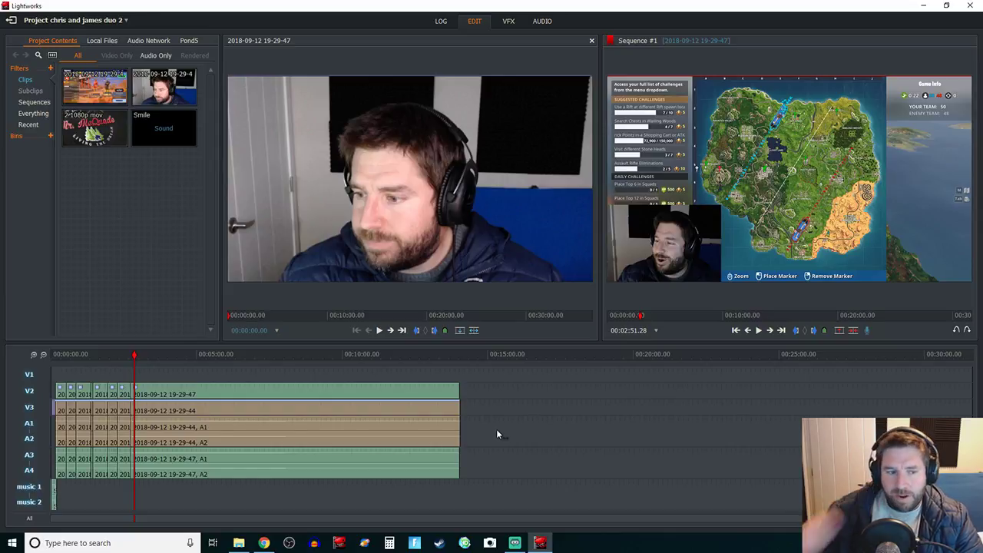
{"action": "left_click", "coordinate": [440, 355]}
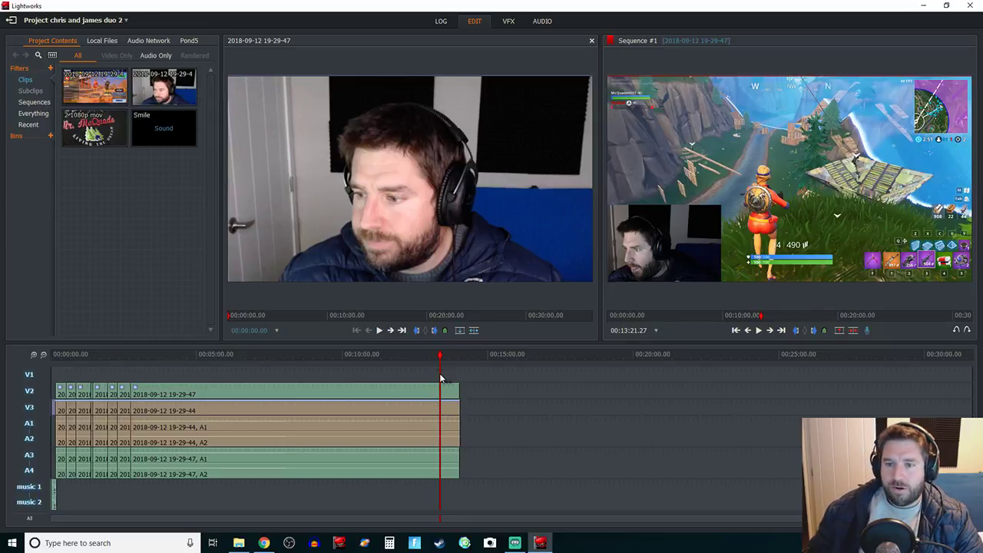
{"action": "key", "text": "space"}
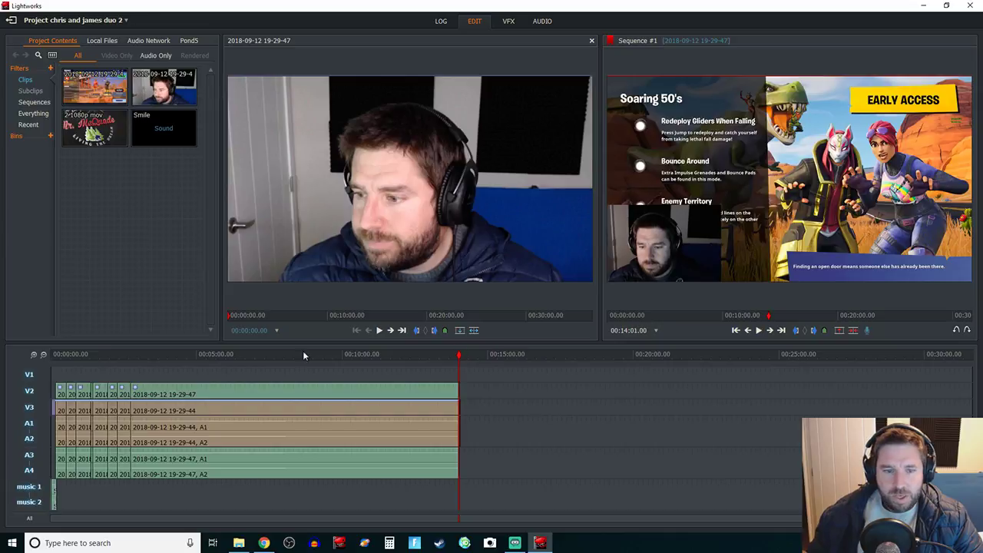
Step: Zoom in on the sequence end and cut every track at 00:13:55
{"action": "left_click", "coordinate": [33, 356]}
{"action": "left_click", "coordinate": [33, 357]}
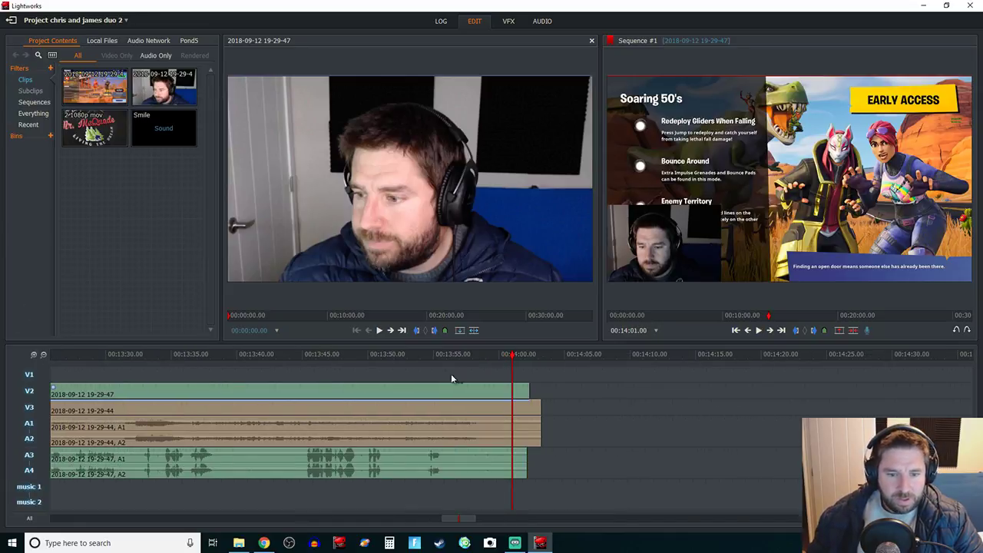
{"action": "left_click", "coordinate": [411, 354]}
{"action": "key", "text": "space"}
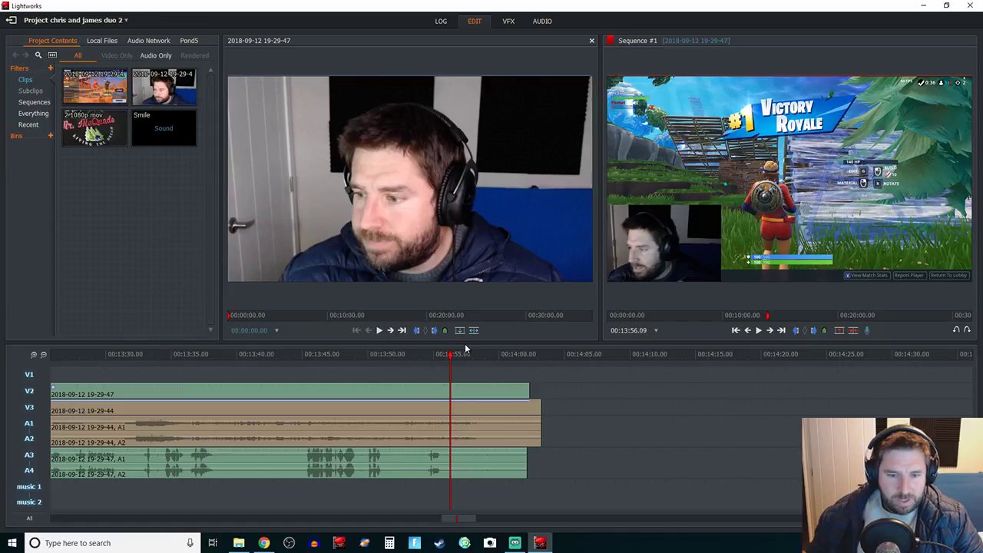
{"action": "key", "text": "Left"}
{"action": "key", "text": "Left"}
{"action": "key", "text": "Left"}
{"action": "key", "text": "Left"}
{"action": "key", "text": "Left"}
{"action": "key", "text": "Left"}
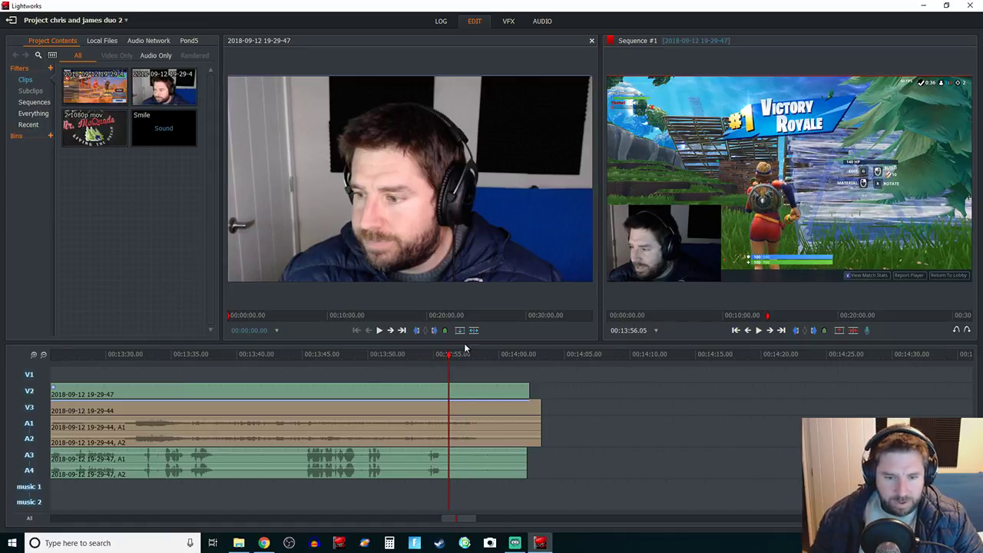
{"action": "key", "text": "c"}
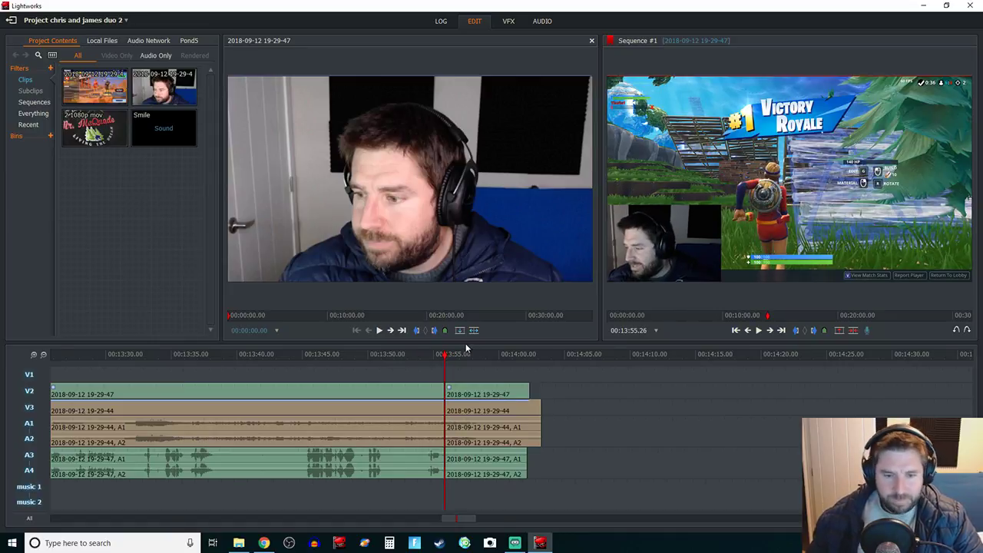
Step: Remove the leftover V2, V3 and A3/A4 clips after the 00:13:55 cut
{"action": "right_click", "coordinate": [482, 391]}
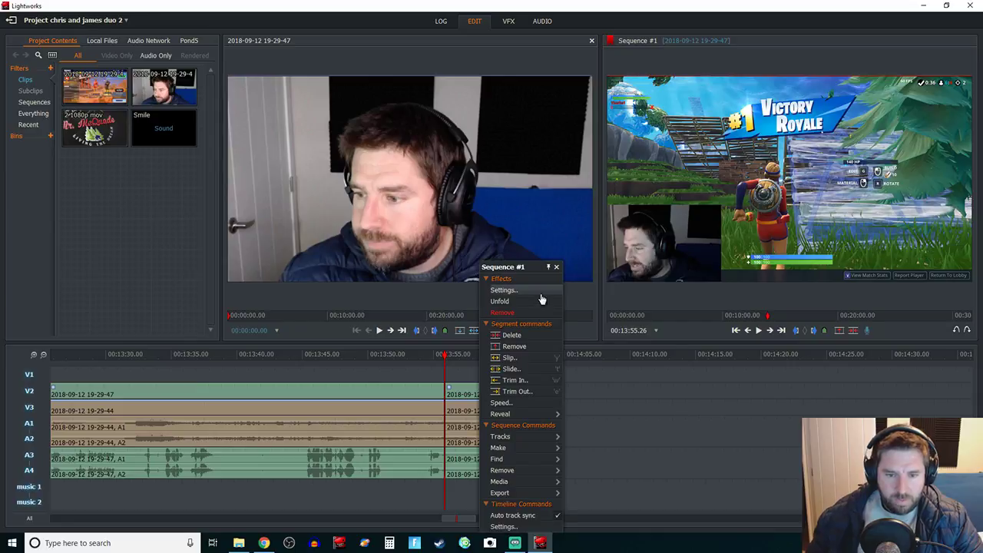
{"action": "left_click", "coordinate": [525, 347]}
{"action": "right_click", "coordinate": [491, 410]}
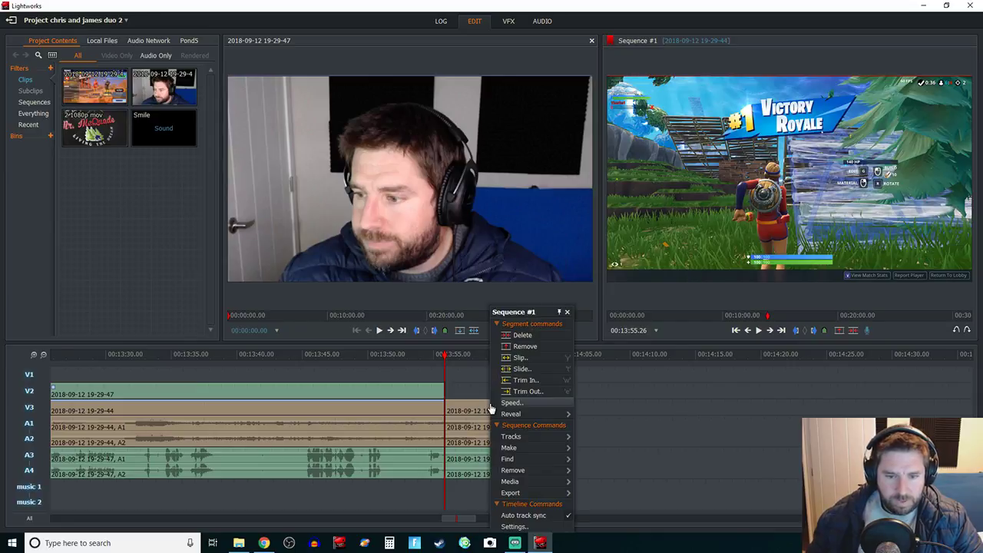
{"action": "left_click", "coordinate": [542, 345]}
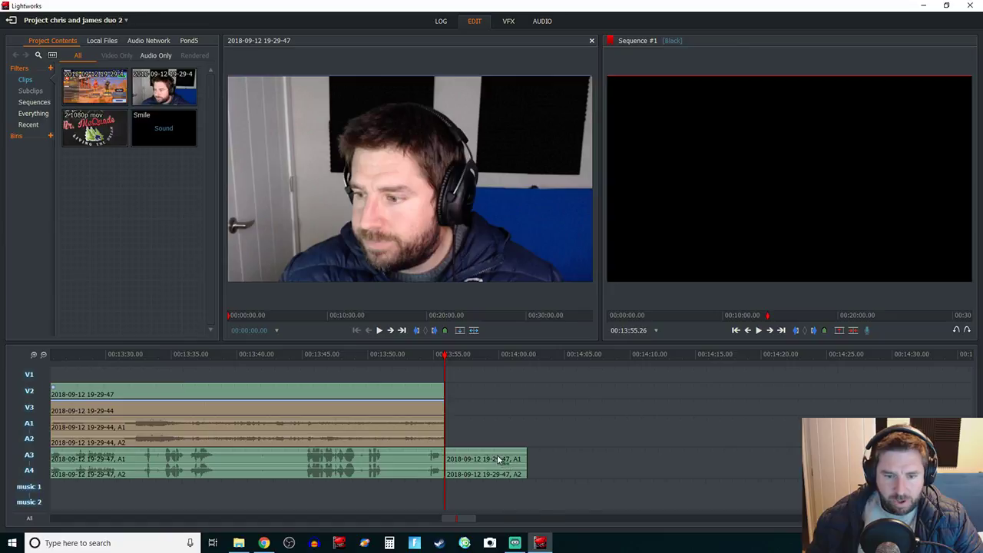
{"action": "right_click", "coordinate": [497, 458]}
{"action": "left_click", "coordinate": [545, 347]}
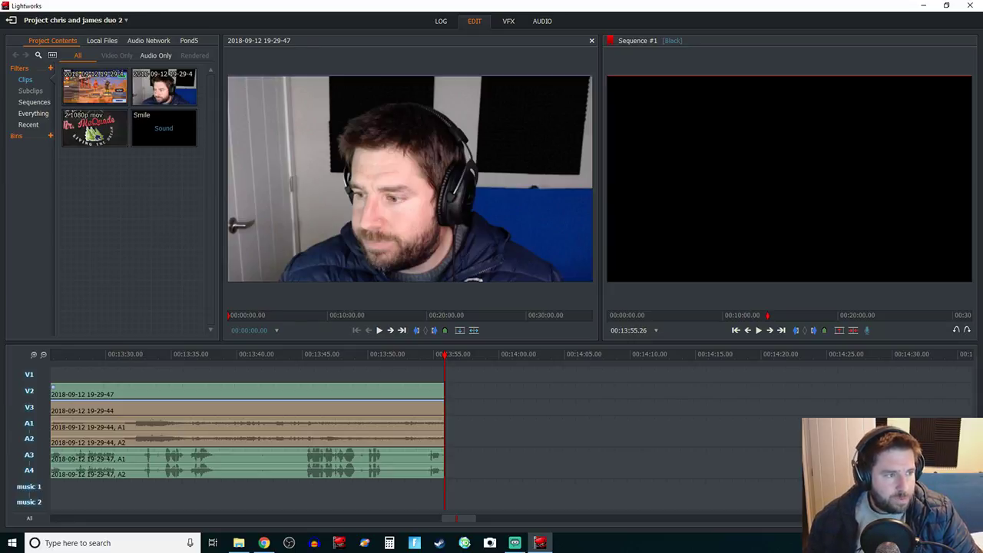
{"action": "key", "text": "alt+Tab"}
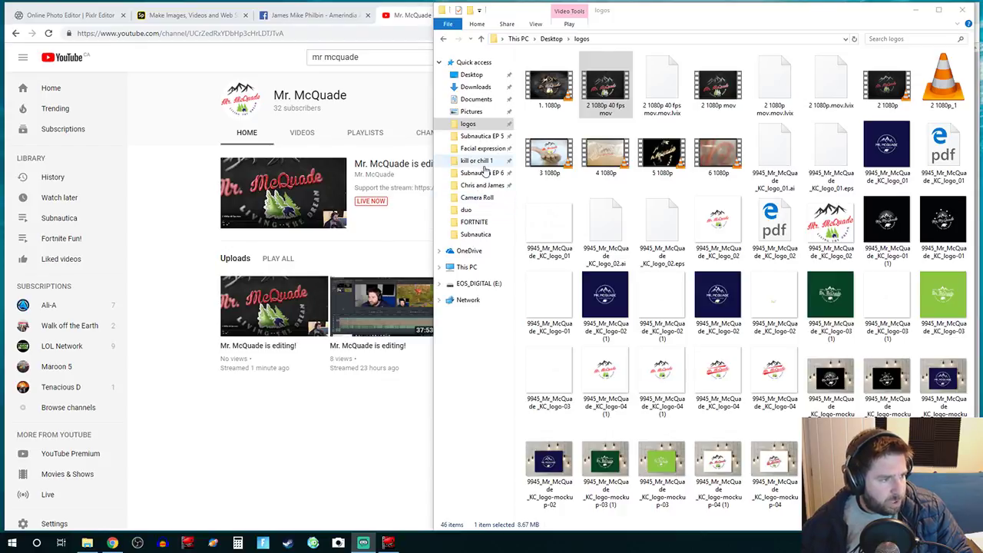
{"action": "left_click", "coordinate": [495, 193]}
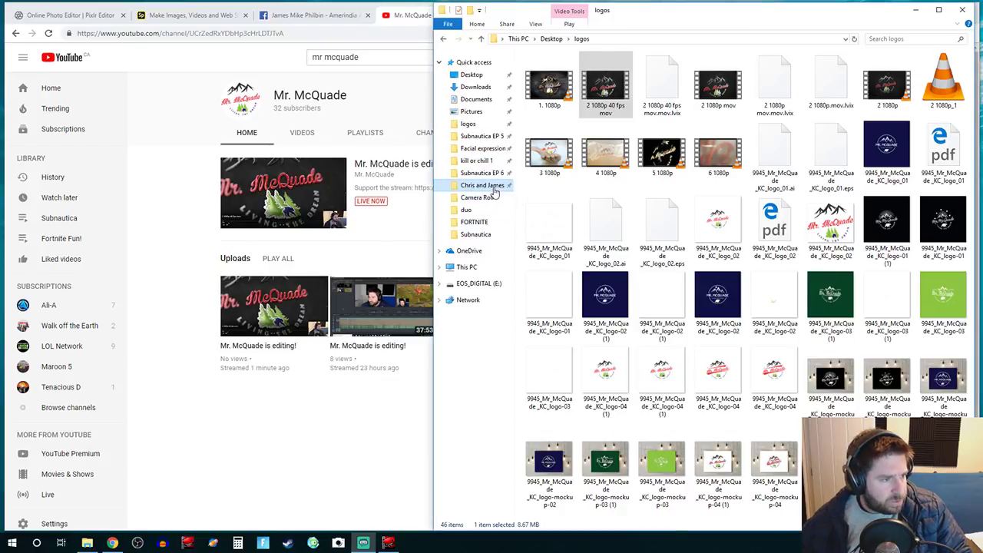
{"action": "left_click", "coordinate": [495, 192]}
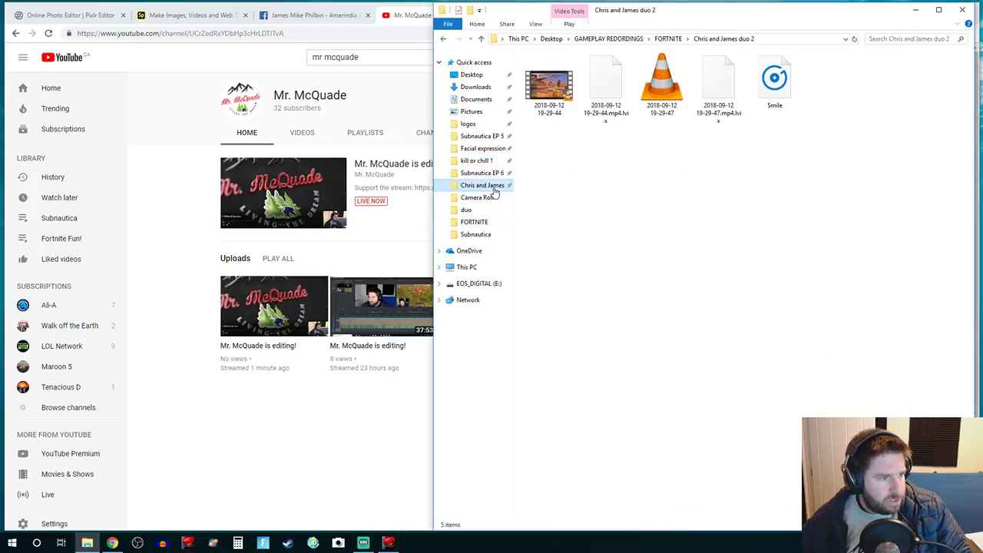
{"action": "left_click", "coordinate": [545, 94]}
{"action": "double_click", "coordinate": [543, 92]}
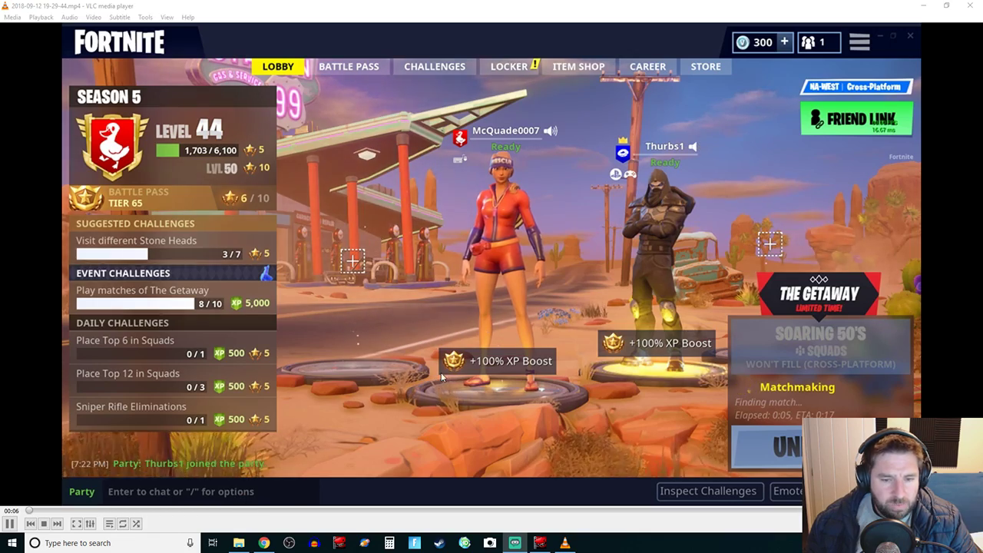
{"action": "left_click", "coordinate": [371, 511]}
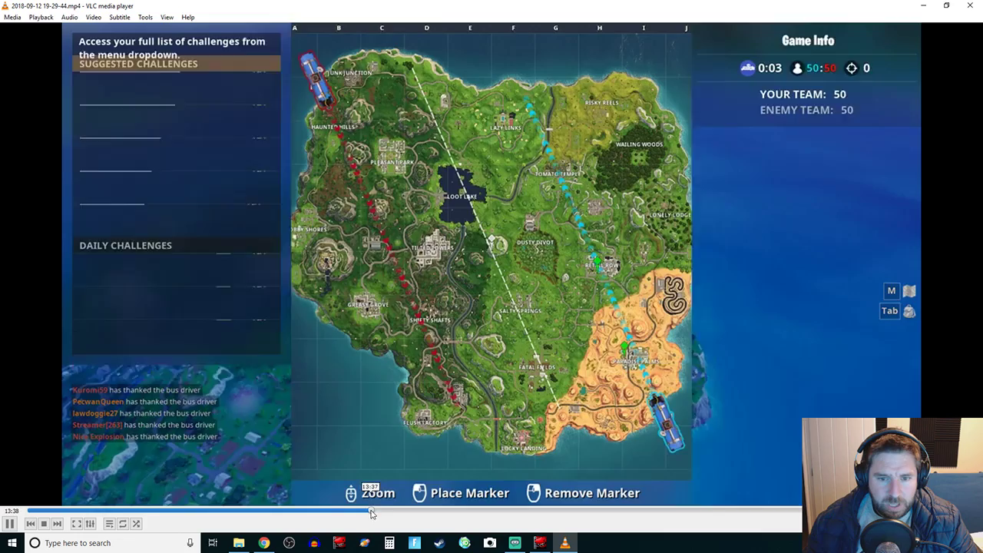
{"action": "left_click", "coordinate": [406, 509]}
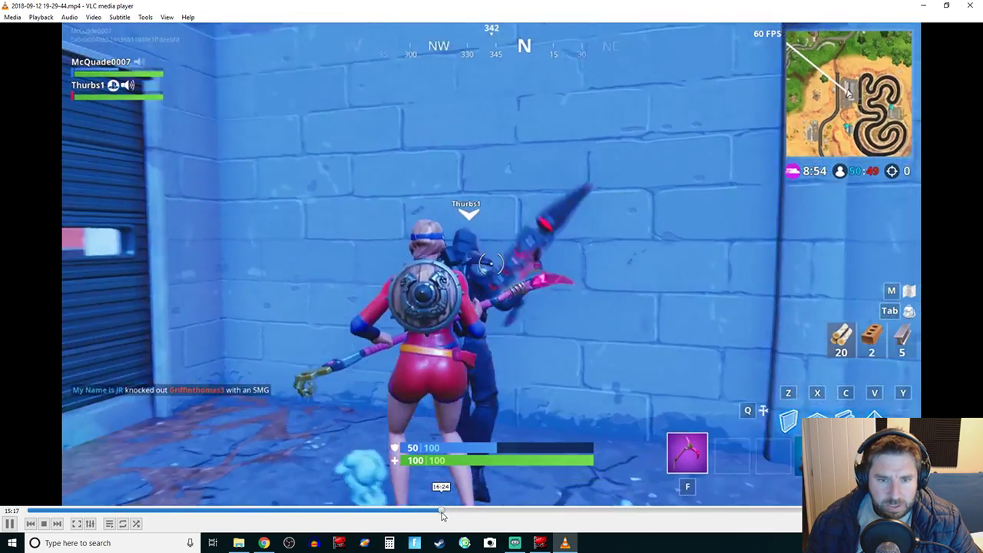
{"action": "left_click", "coordinate": [438, 510]}
{"action": "left_click", "coordinate": [424, 511]}
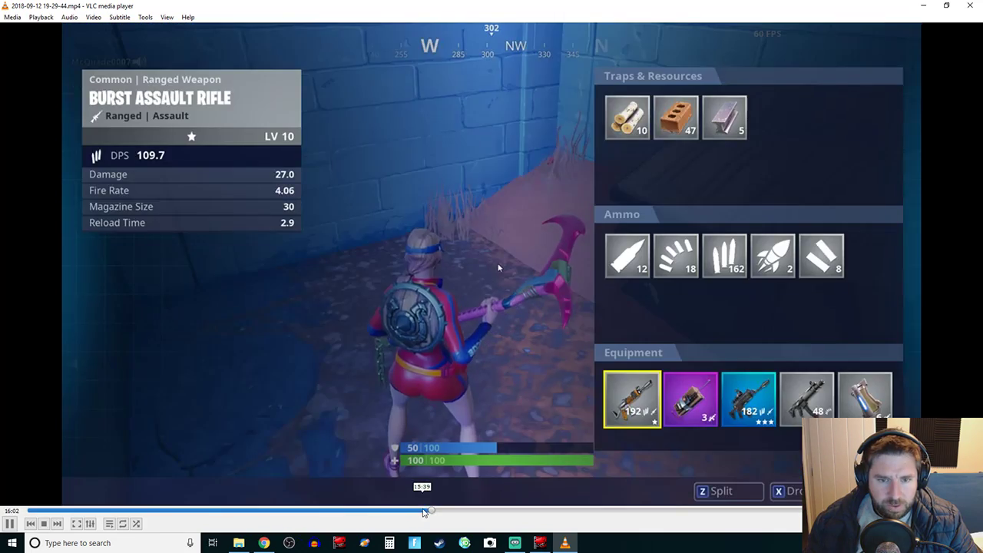
{"action": "left_click", "coordinate": [414, 512]}
{"action": "key", "text": "space"}
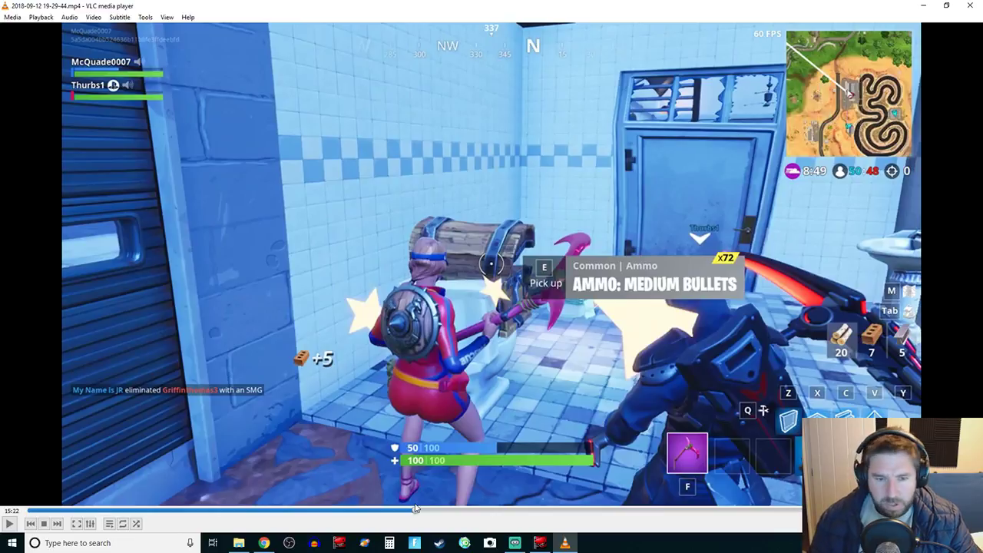
Step: Step back to about 15:12 and pause at 15:13 with both players beside the wall
{"action": "left_click", "coordinate": [411, 510]}
{"action": "key", "text": "alt+Left"}
{"action": "key", "text": "space"}
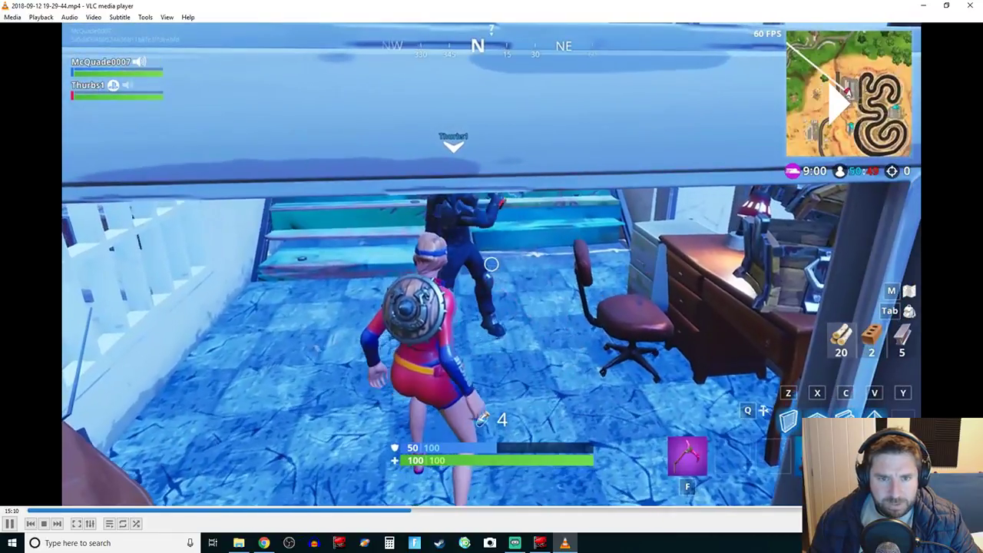
{"action": "key", "text": "space"}
{"action": "key", "text": "space"}
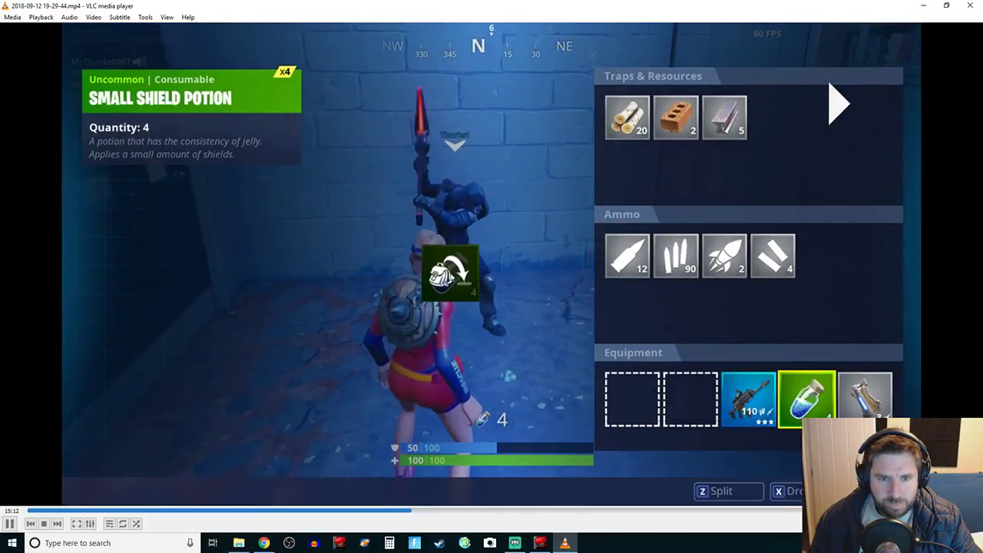
{"action": "key", "text": "space"}
{"action": "key", "text": "space"}
{"action": "key", "text": "space"}
{"action": "key", "text": "space"}
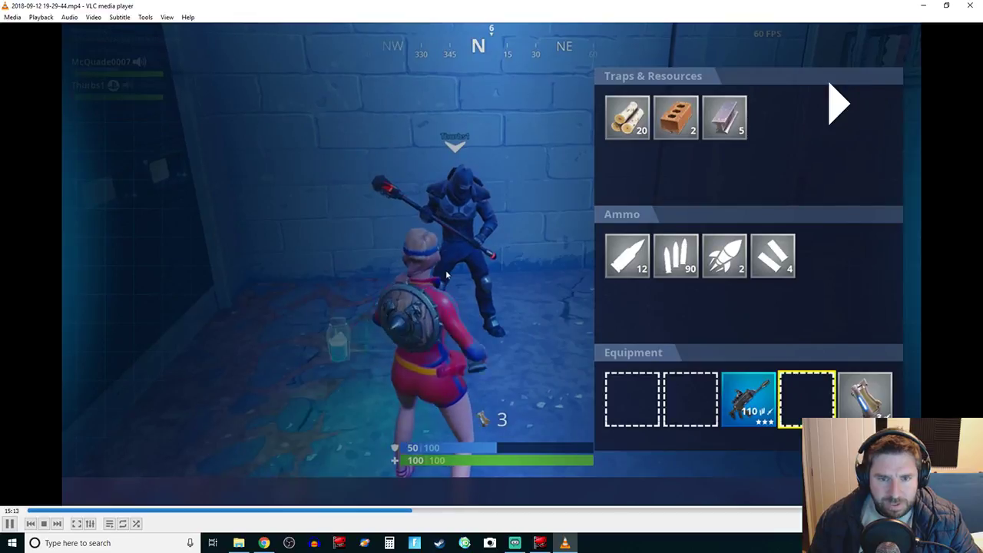
{"action": "key", "text": "space"}
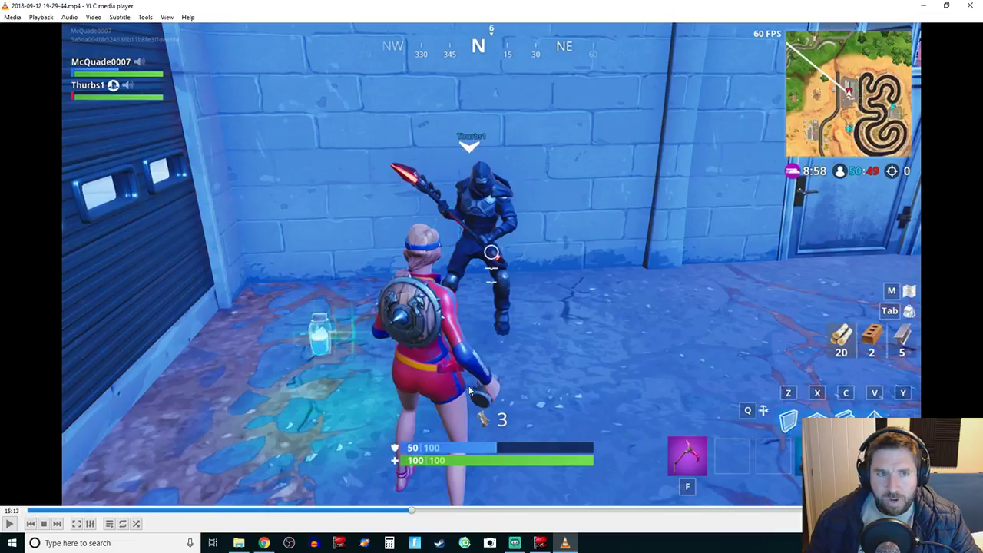
Step: Save a snapshot of the 15:13 frame using Video > Take Snapshot
{"action": "left_click", "coordinate": [94, 17]}
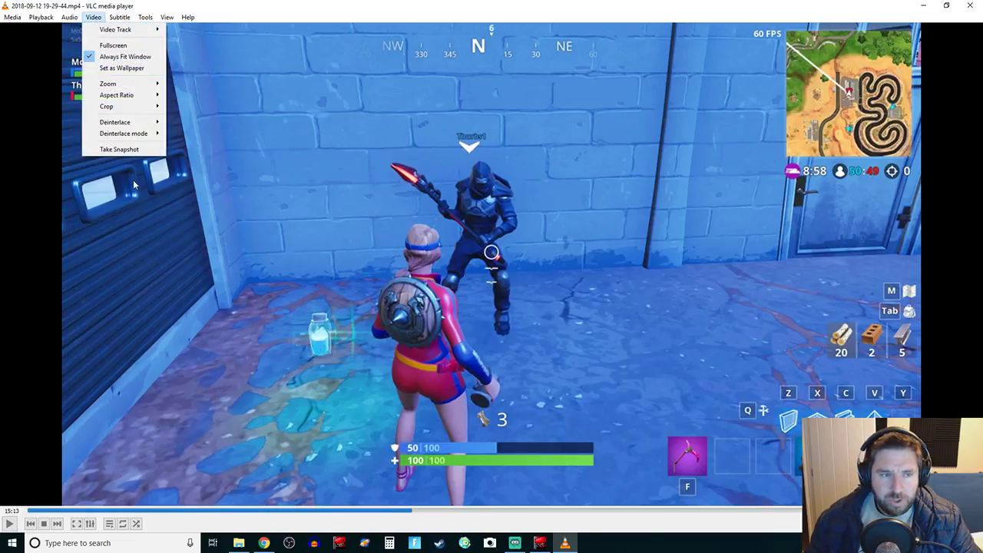
{"action": "mouse_move", "coordinate": [71, 19]}
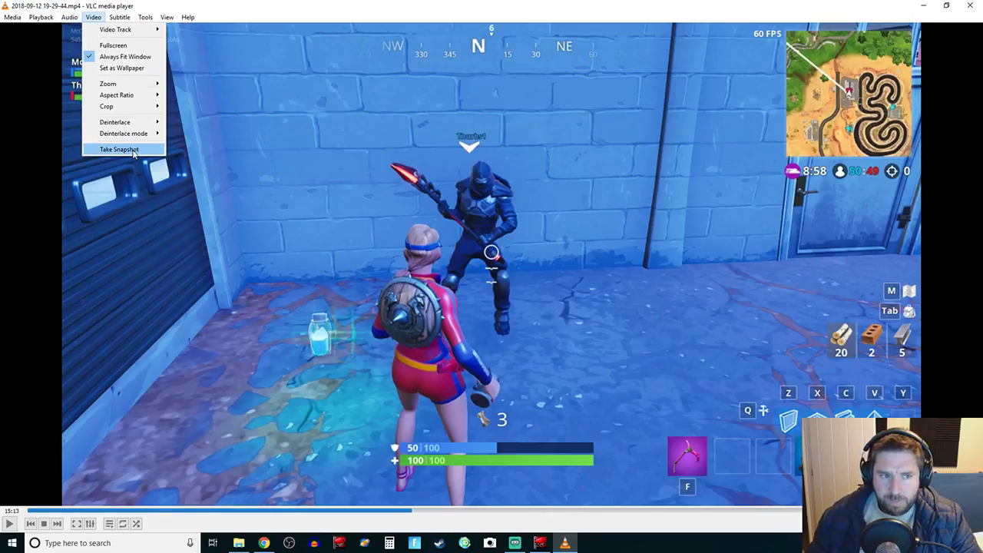
{"action": "left_click", "coordinate": [134, 150]}
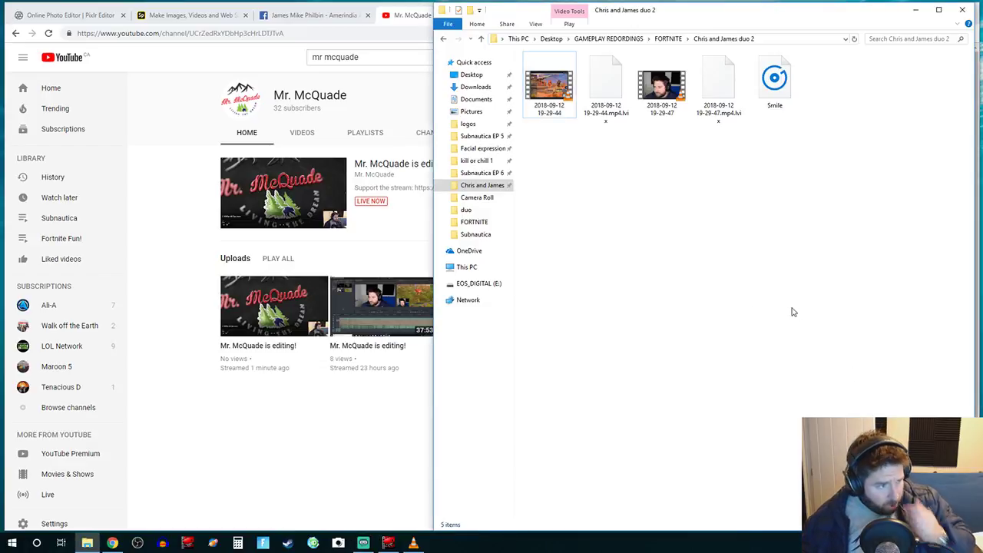
Step: Rename the newest vlcsnap image in Pictures to 'CJ duo 2' and move it into Chris and James duo 2
{"action": "left_click", "coordinate": [472, 112]}
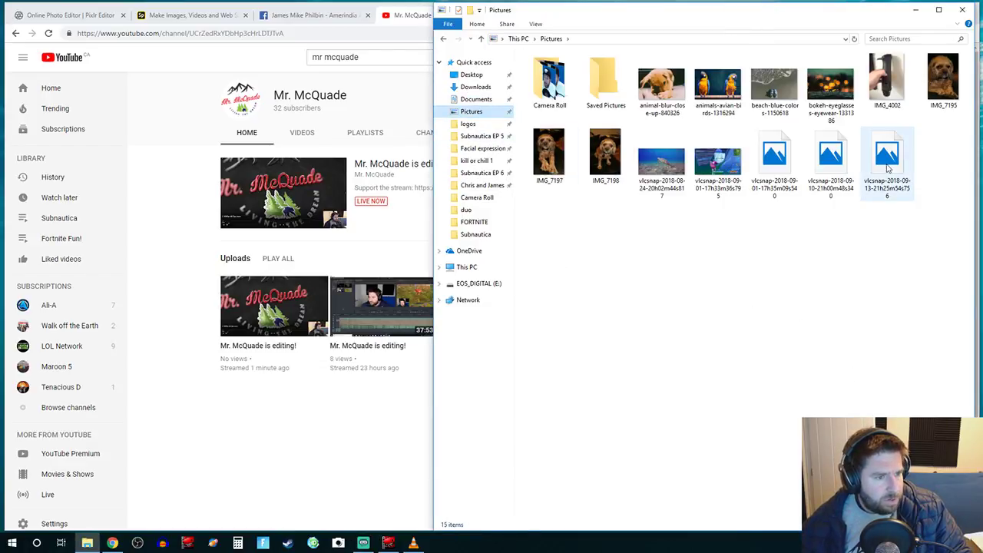
{"action": "left_click", "coordinate": [882, 187]}
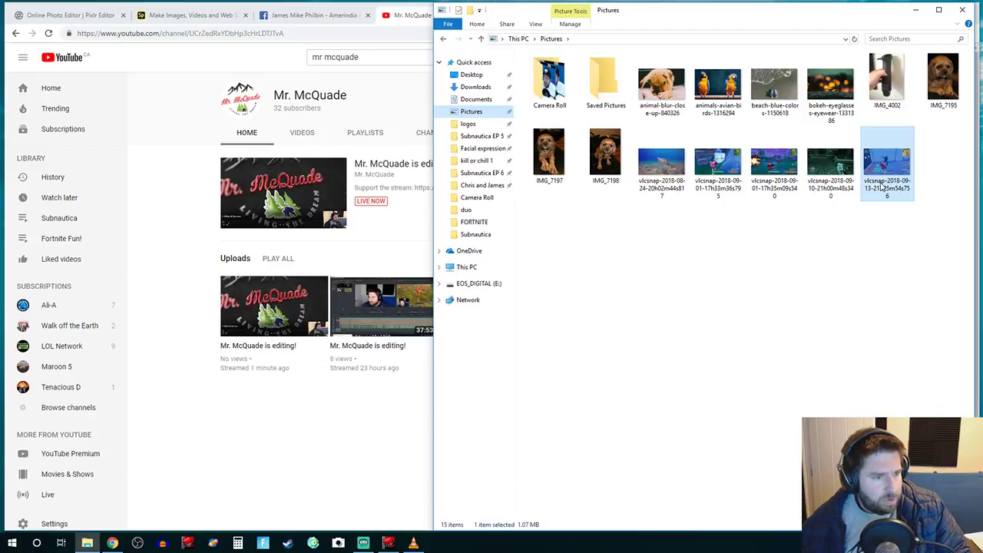
{"action": "left_click", "coordinate": [881, 187]}
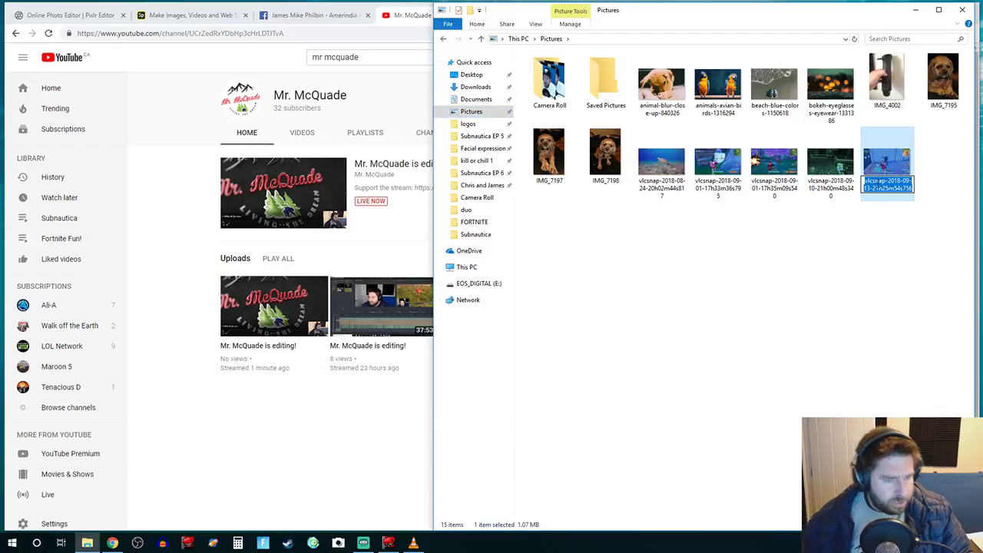
{"action": "type", "text": "c"}
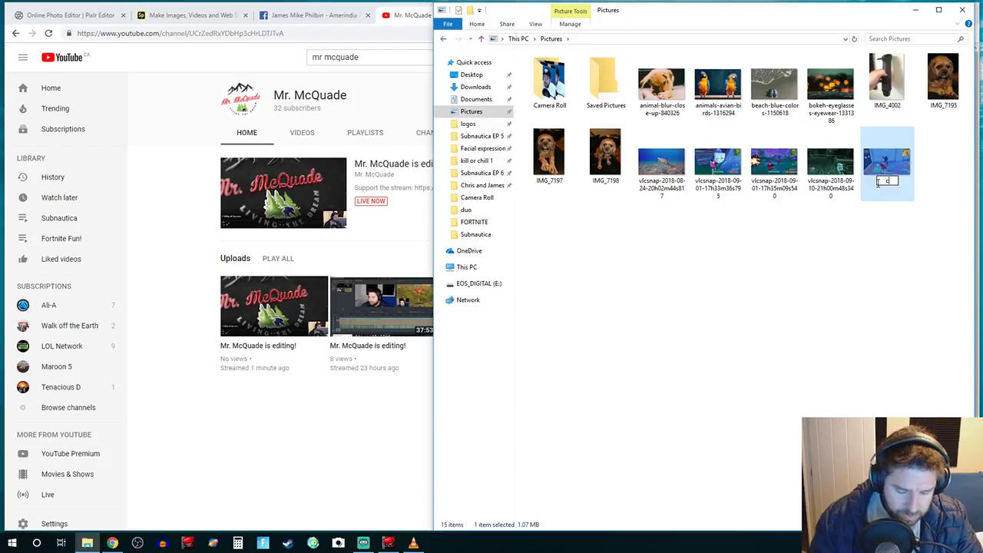
{"action": "type", "text": "J du"}
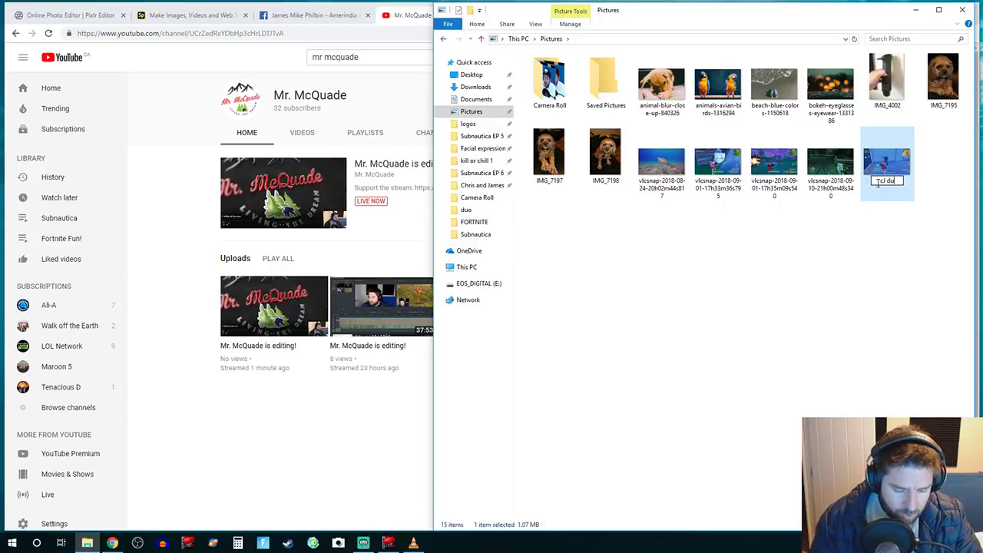
{"action": "type", "text": "o 2"}
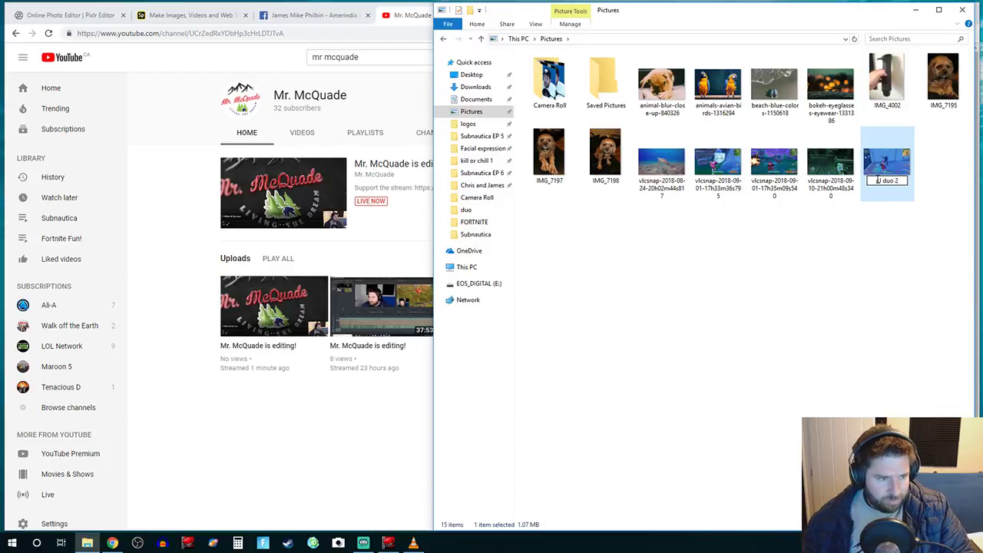
{"action": "type", "text": "CJ"}
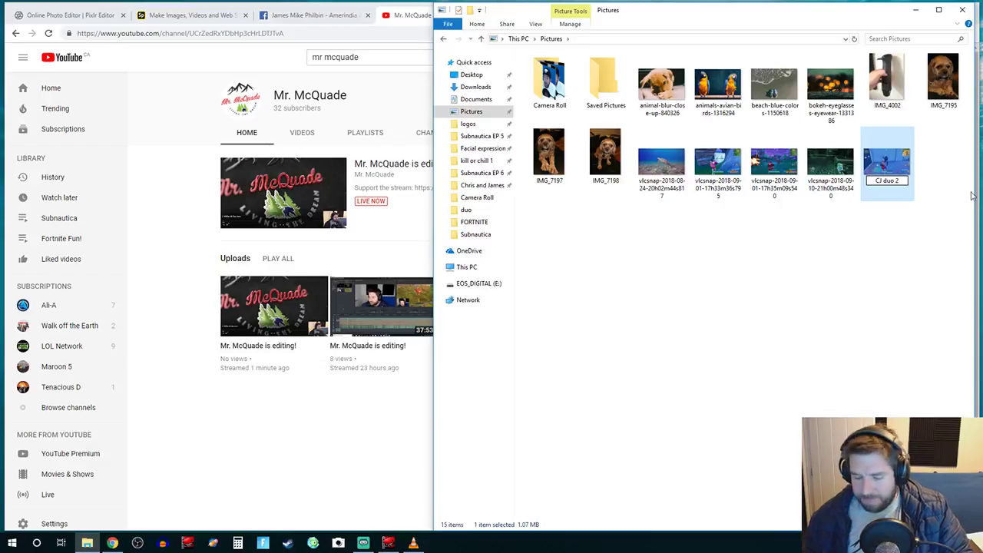
{"action": "key", "text": "Return"}
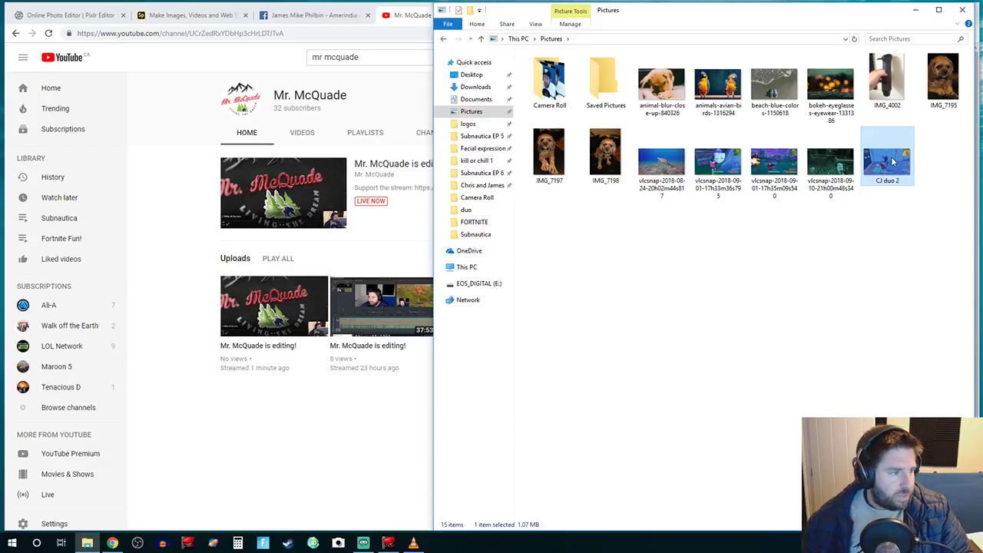
{"action": "left_click_drag", "start_coordinate": [893, 162], "coordinate": [495, 189]}
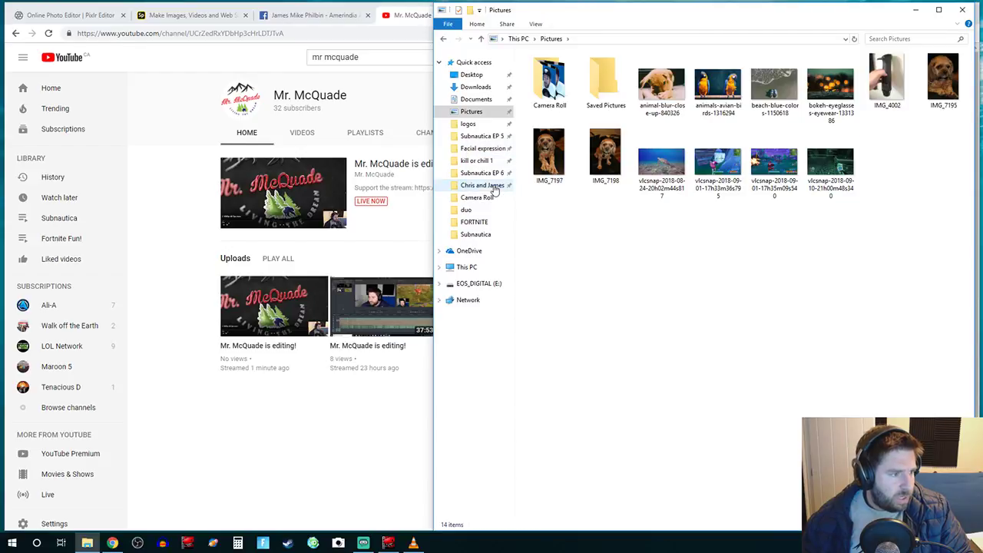
{"action": "left_click", "coordinate": [484, 185]}
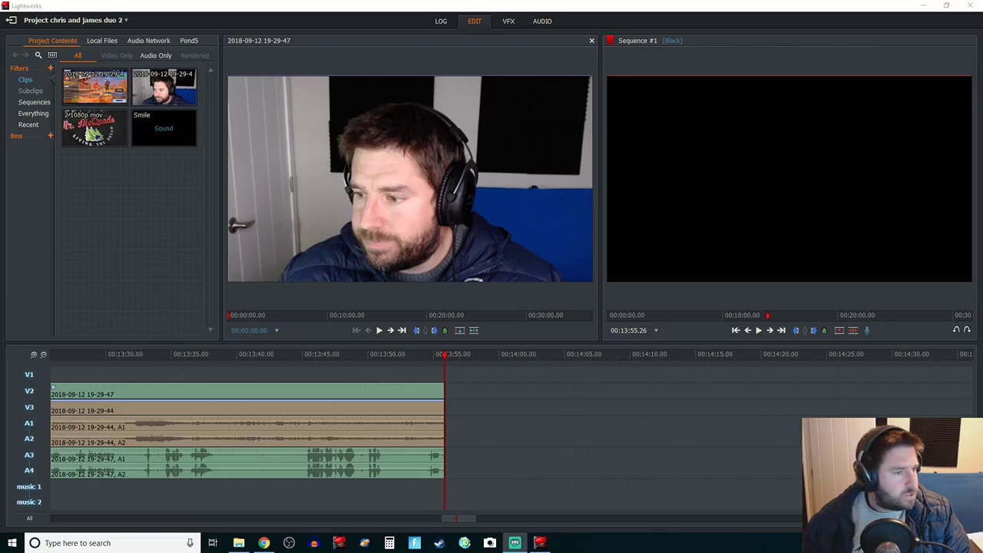
Step: Import CJ duo 2, mark out near 00:00:11, and place that section on V3 after the existing clips
{"action": "left_click_drag", "start_coordinate": [167, 163], "coordinate": [131, 181]}
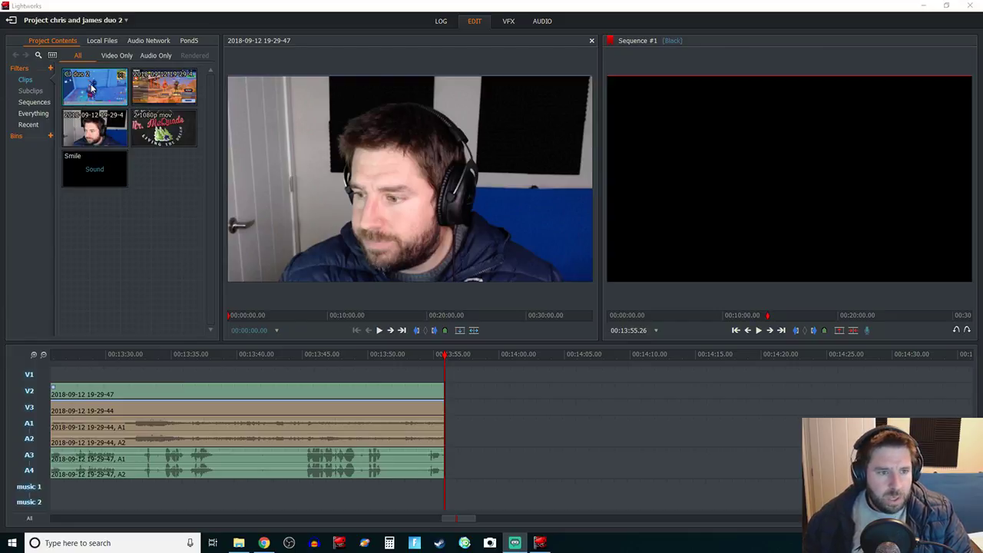
{"action": "double_click", "coordinate": [91, 89]}
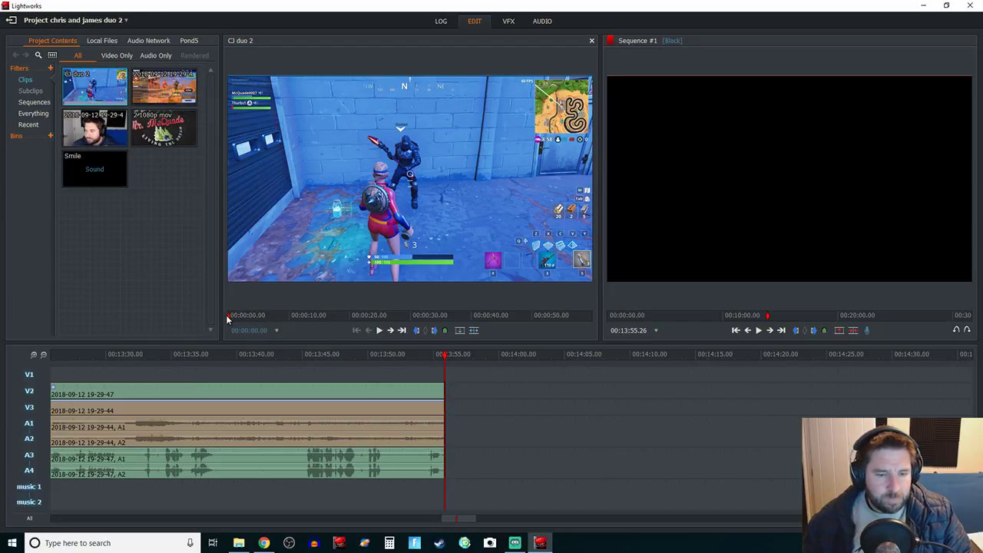
{"action": "left_click", "coordinate": [301, 314]}
{"action": "left_click", "coordinate": [434, 331]}
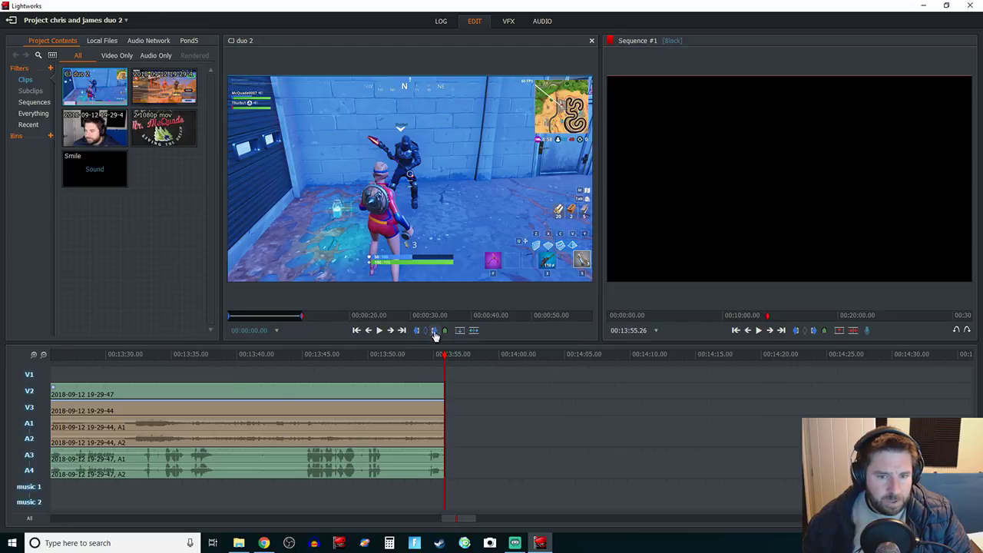
{"action": "left_click_drag", "start_coordinate": [333, 227], "coordinate": [452, 415]}
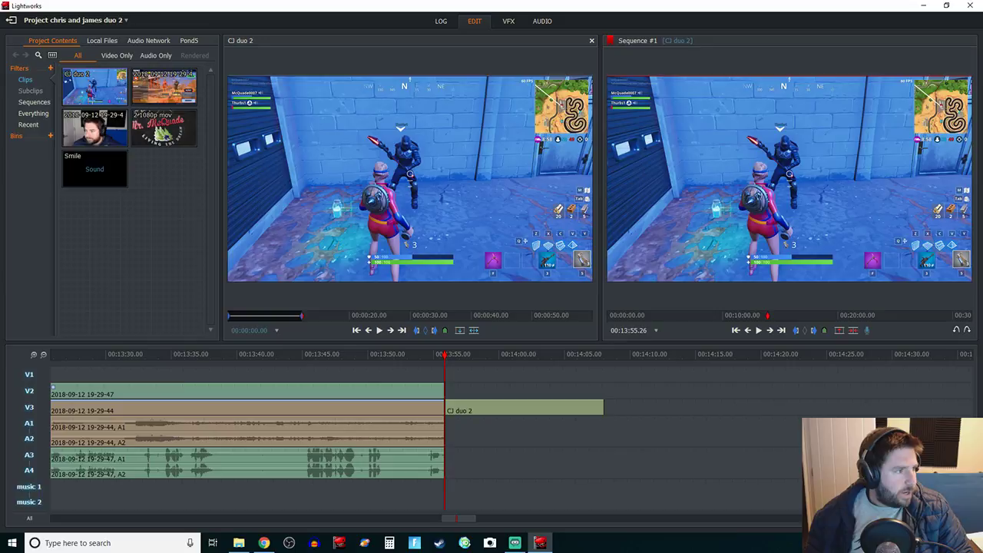
{"action": "key", "text": "alt+Tab"}
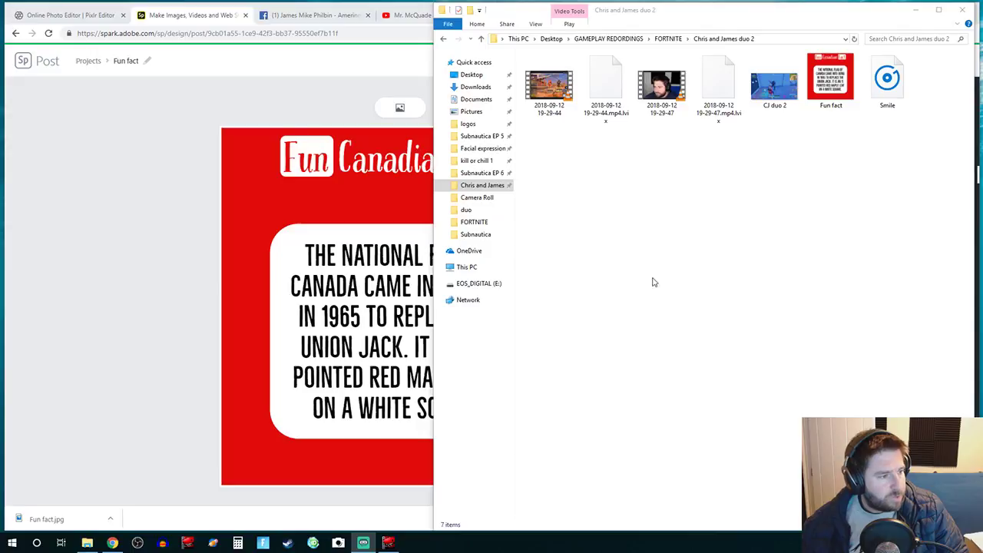
Step: Bring the downloaded Fun fact.jpg from File Explorer into the Project Contents bin
{"action": "left_click", "coordinate": [141, 216]}
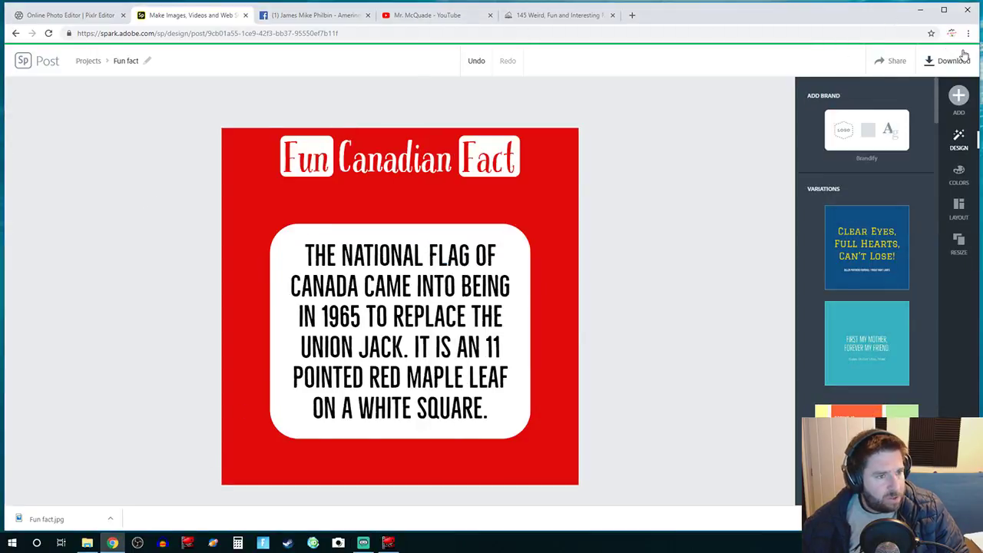
{"action": "left_click", "coordinate": [90, 544]}
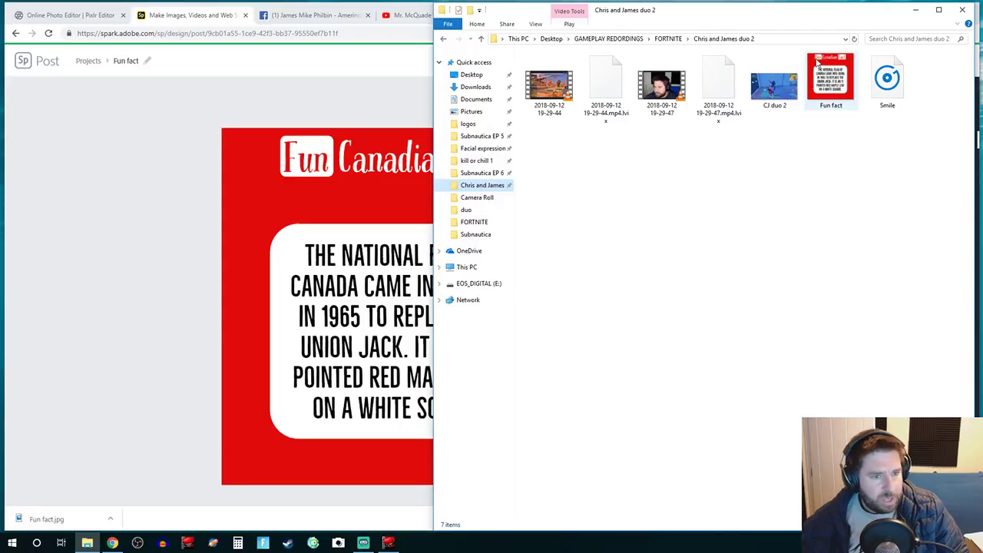
{"action": "left_click_drag", "start_coordinate": [817, 64], "coordinate": [982, 169]}
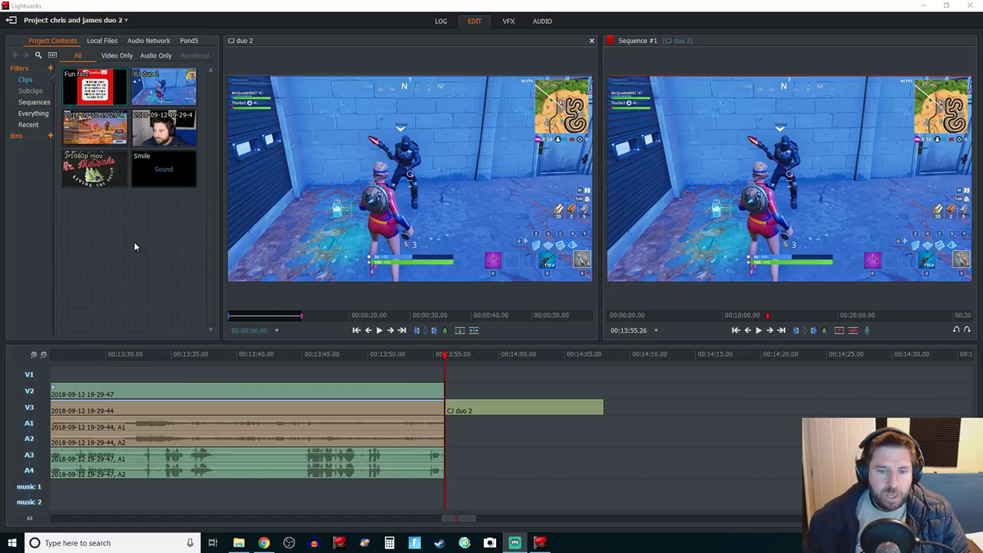
Step: Mark Fun fact from its start to about 00:00:12 and drop it on V2 above CJ duo 2 at 00:13:55
{"action": "left_click_drag", "start_coordinate": [93, 77], "coordinate": [119, 96]}
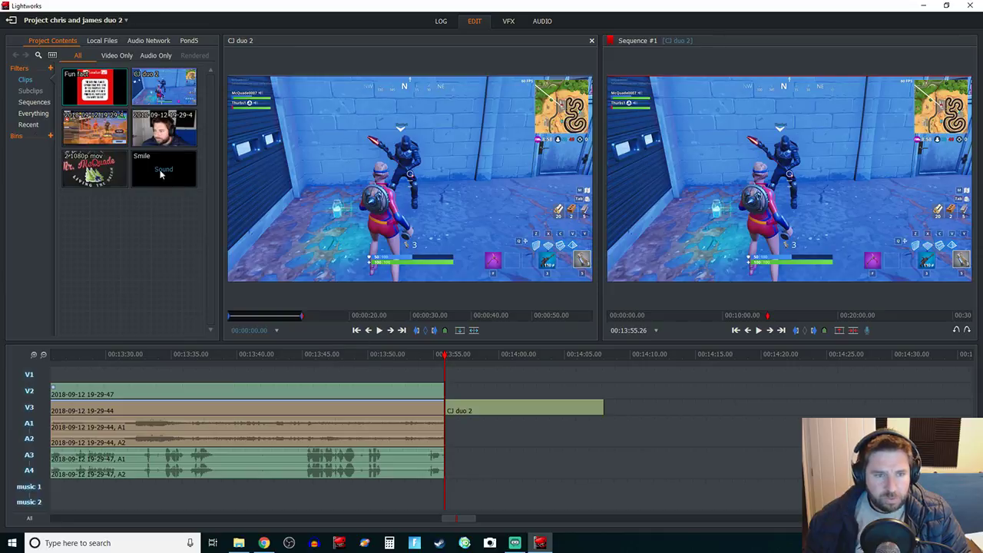
{"action": "double_click", "coordinate": [115, 99]}
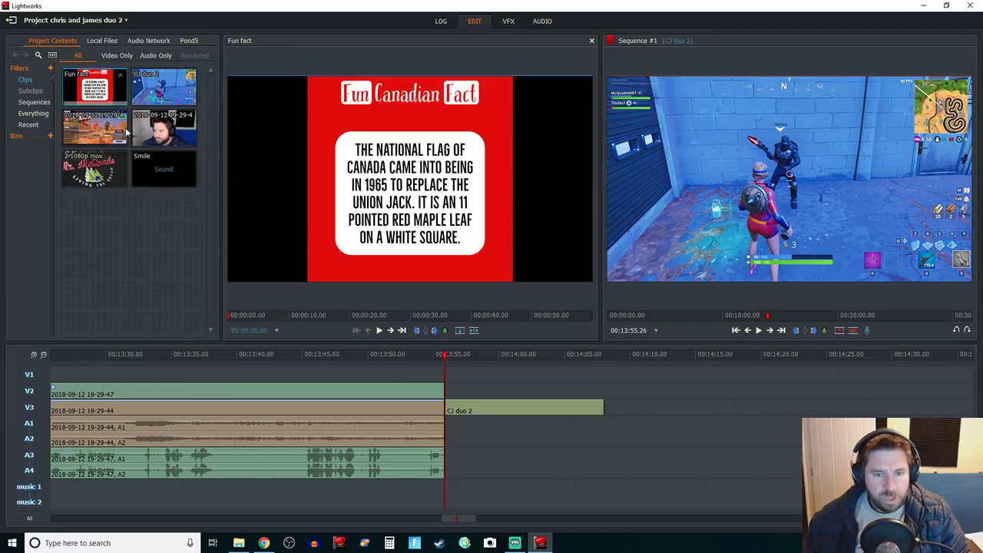
{"action": "left_click", "coordinate": [417, 332]}
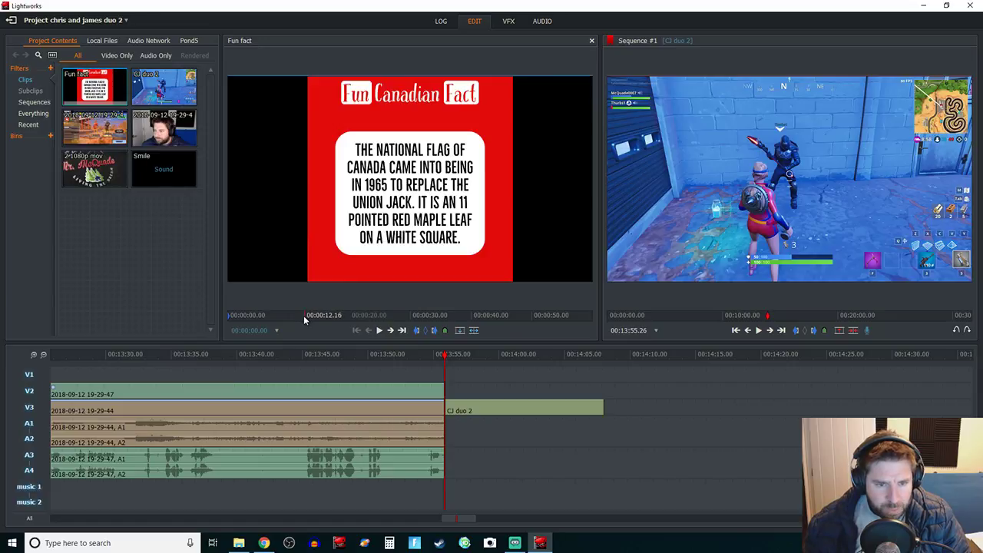
{"action": "left_click", "coordinate": [302, 320]}
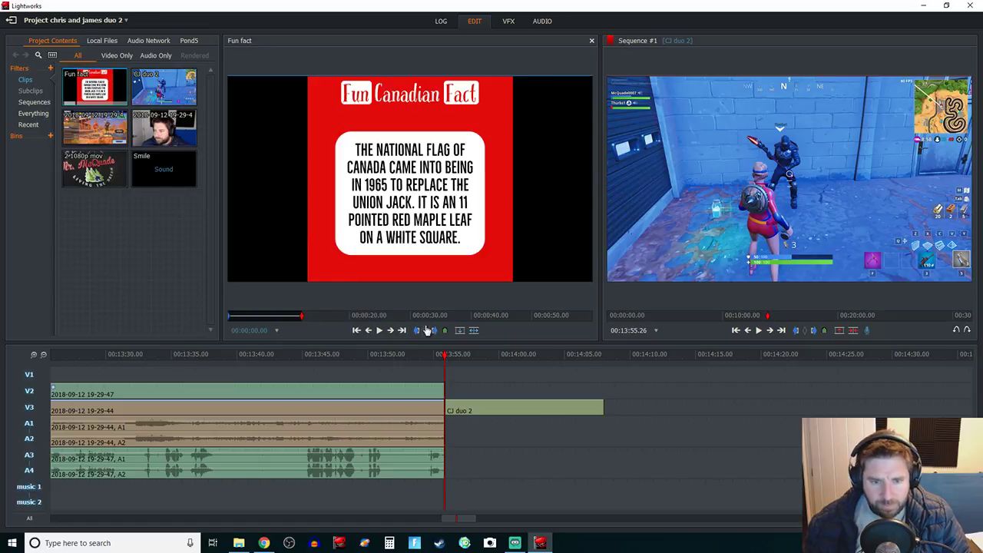
{"action": "left_click_drag", "start_coordinate": [281, 222], "coordinate": [447, 393]}
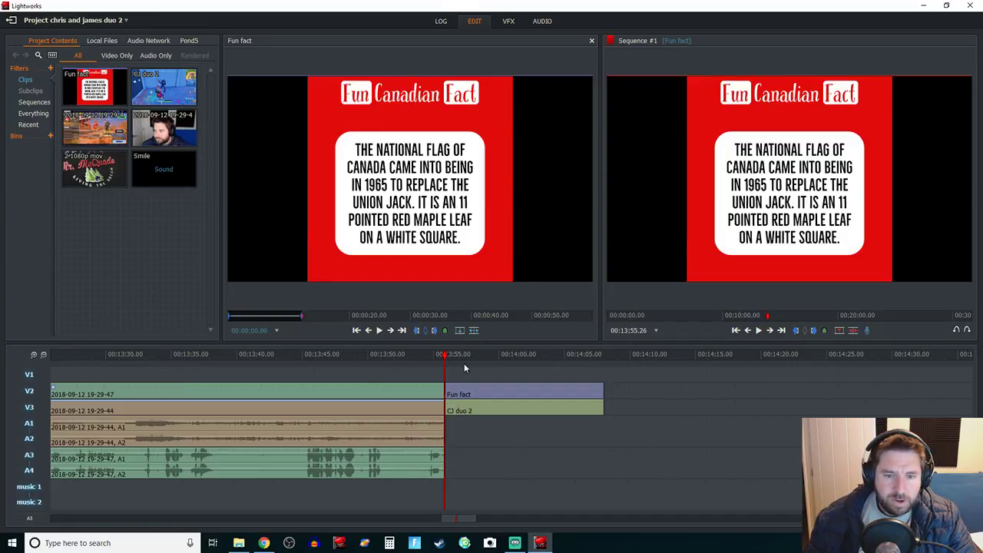
{"action": "left_click", "coordinate": [507, 22]}
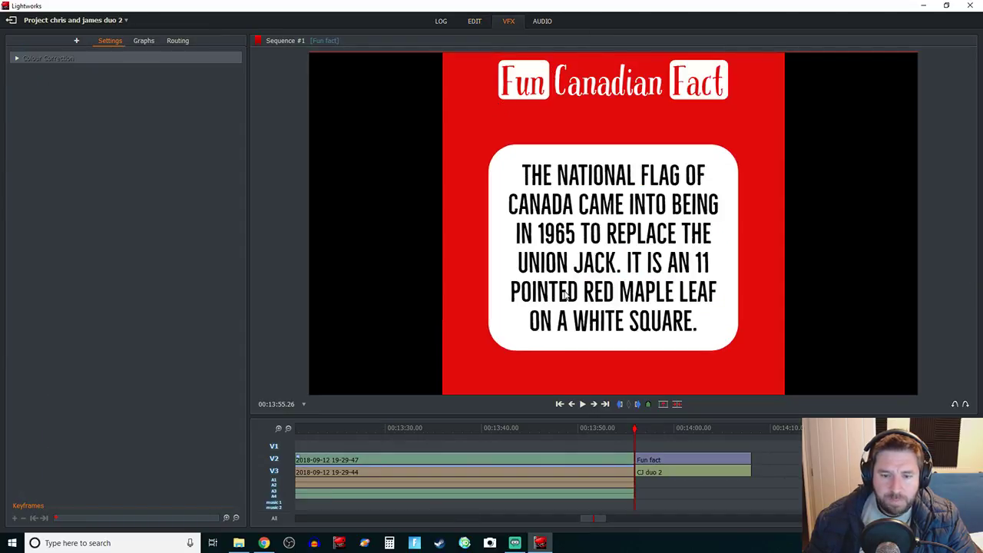
Step: Apply a 2D DVE effect to the Fun fact clip and set its Master Scale to 0.40
{"action": "right_click", "coordinate": [670, 459]}
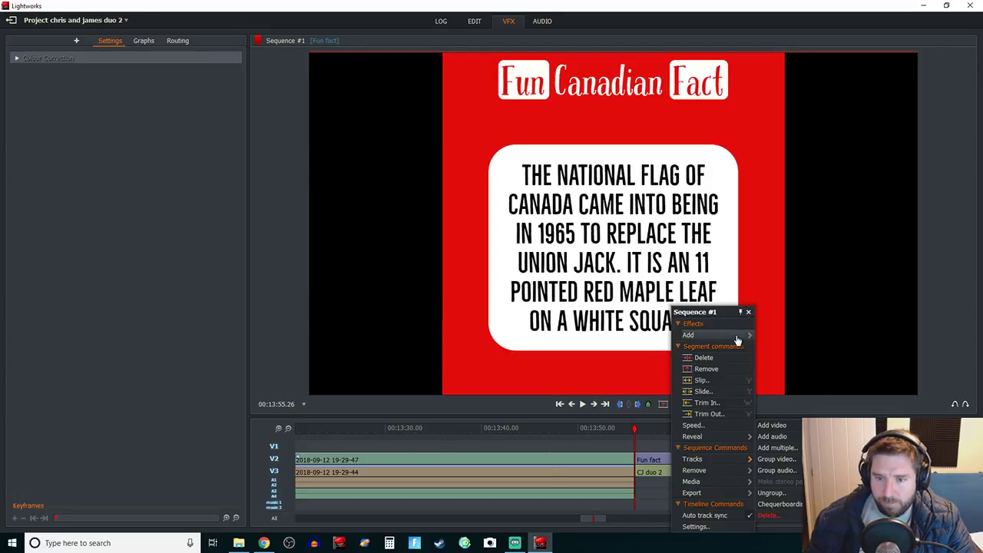
{"action": "mouse_move", "coordinate": [737, 338]}
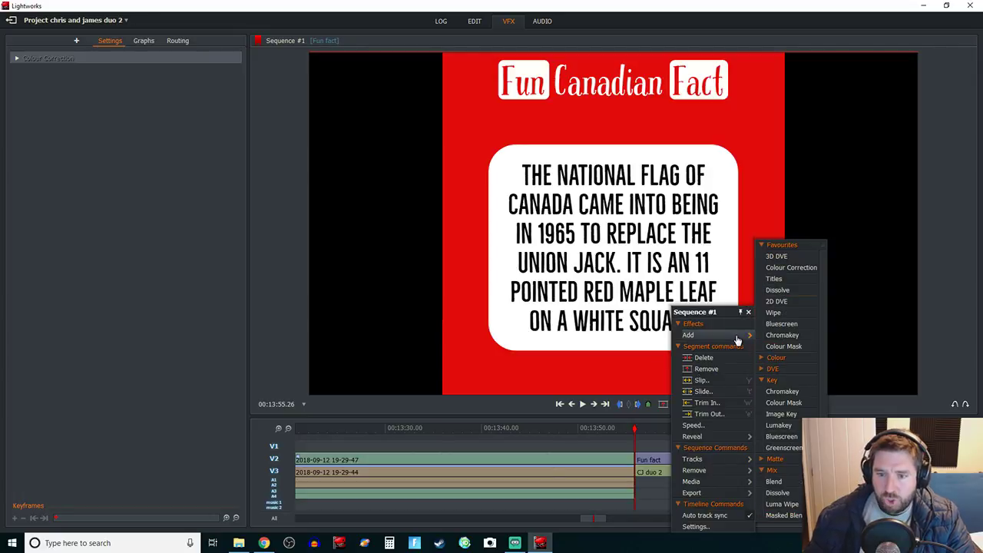
{"action": "left_click", "coordinate": [782, 303]}
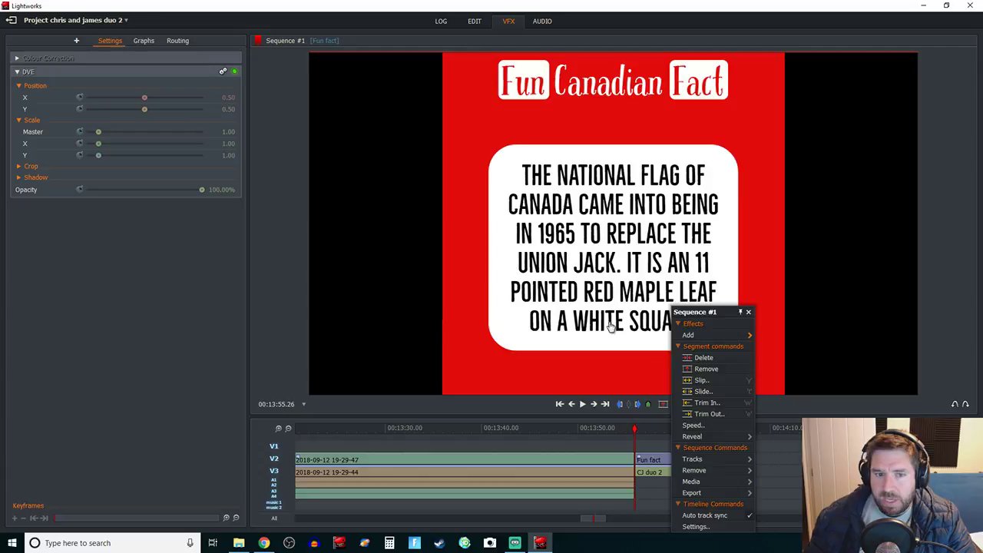
{"action": "left_click", "coordinate": [98, 132]}
{"action": "left_click_drag", "start_coordinate": [98, 135], "coordinate": [94, 143]}
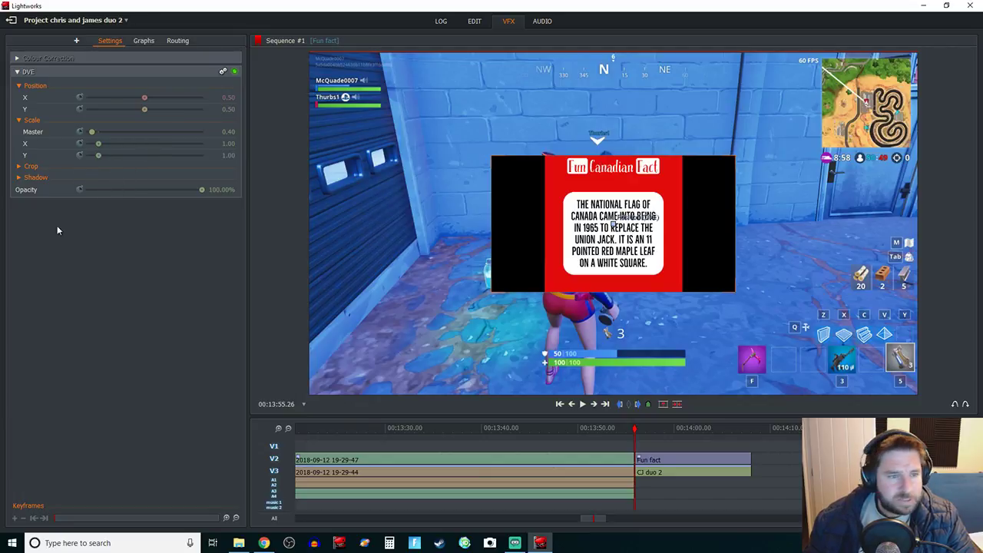
Step: Crop the Fun fact overlay about 22% left and right, then move it right to X 0.88
{"action": "left_click", "coordinate": [20, 168]}
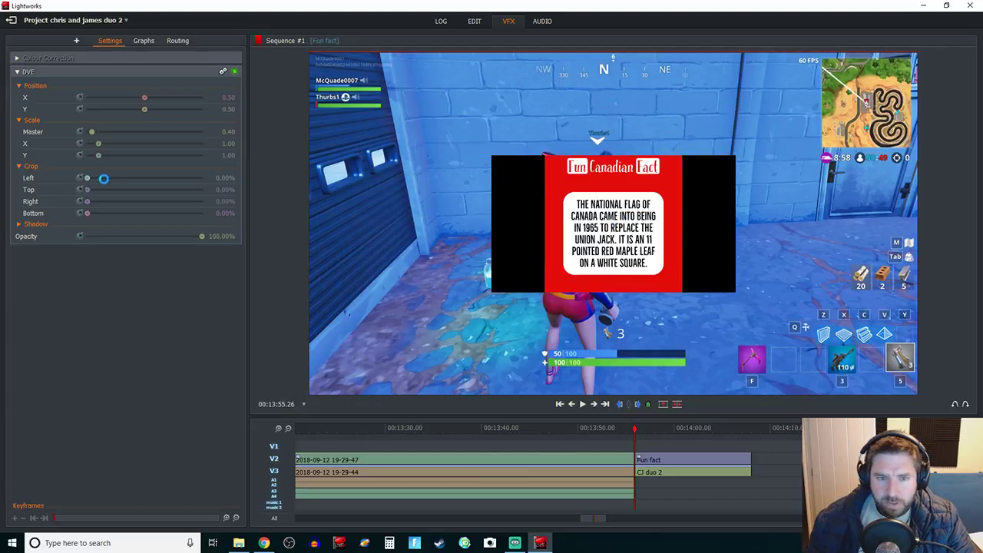
{"action": "left_click_drag", "start_coordinate": [104, 178], "coordinate": [114, 184]}
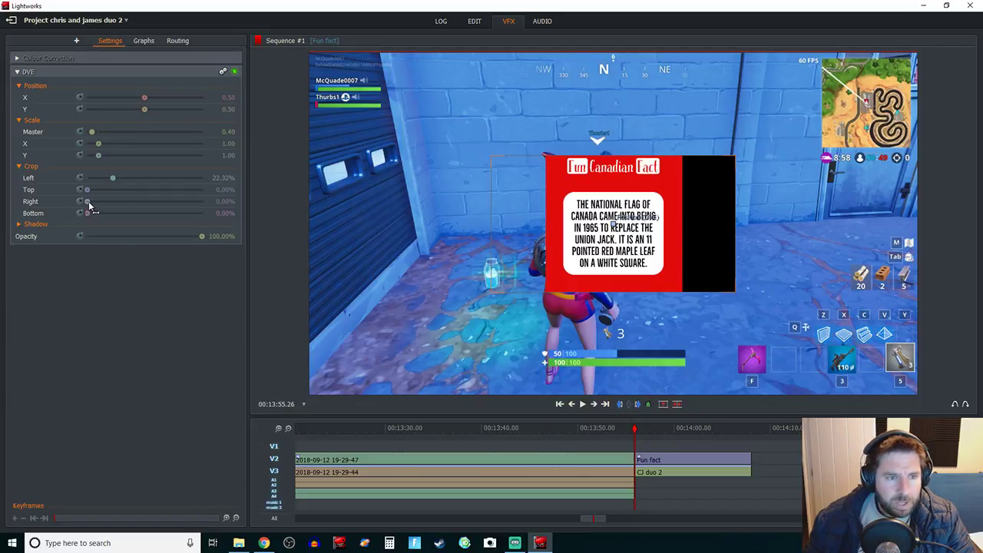
{"action": "left_click_drag", "start_coordinate": [89, 202], "coordinate": [115, 202]}
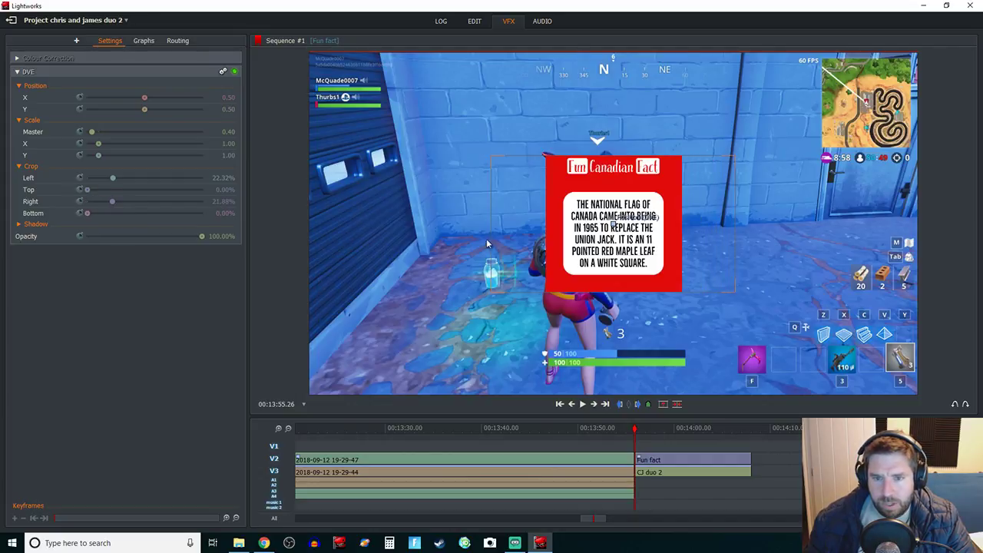
{"action": "left_click_drag", "start_coordinate": [614, 227], "coordinate": [849, 241]}
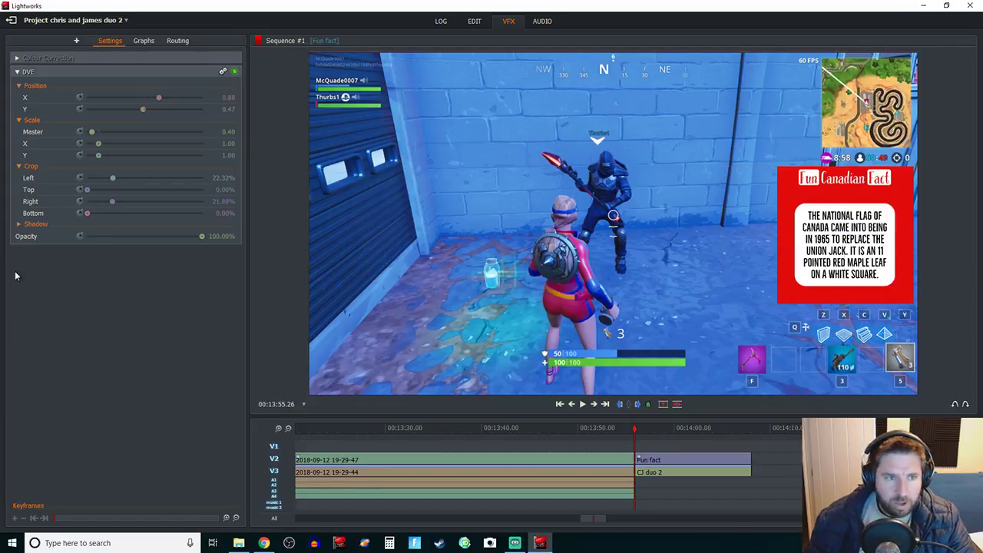
{"action": "left_click", "coordinate": [474, 20]}
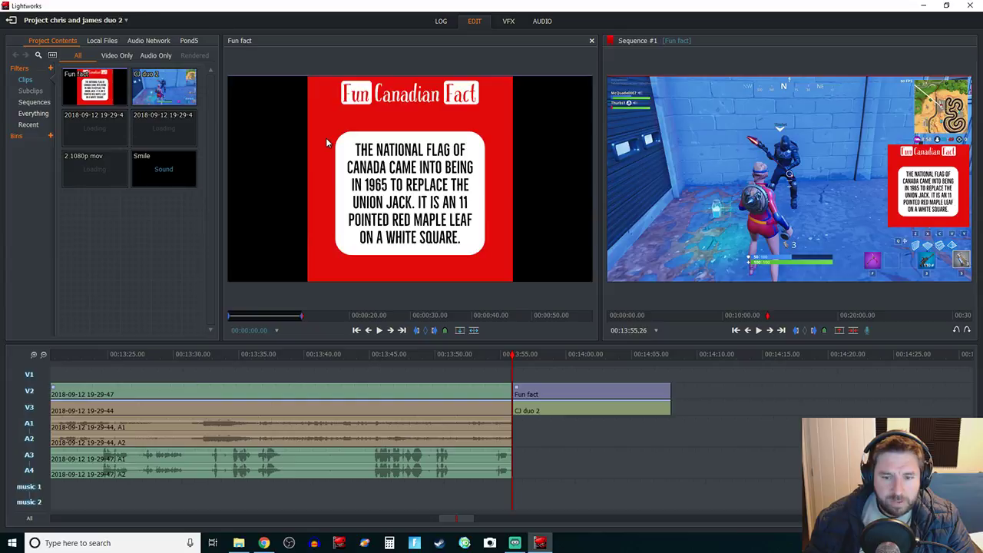
Step: Load the Smile music and preview it from about 1:14, settling near 00:01:25.08
{"action": "left_click", "coordinate": [177, 171]}
{"action": "left_click", "coordinate": [407, 317]}
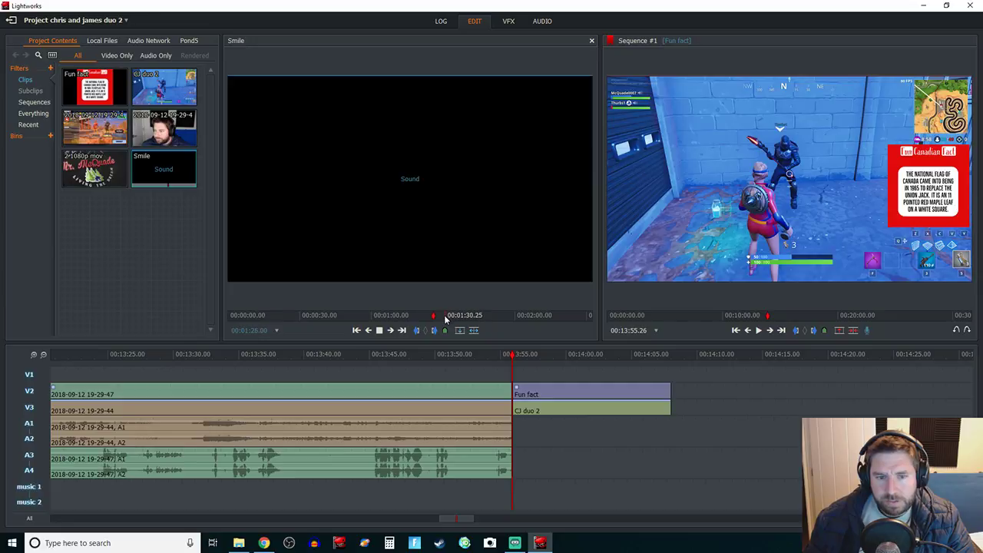
{"action": "key", "text": "space"}
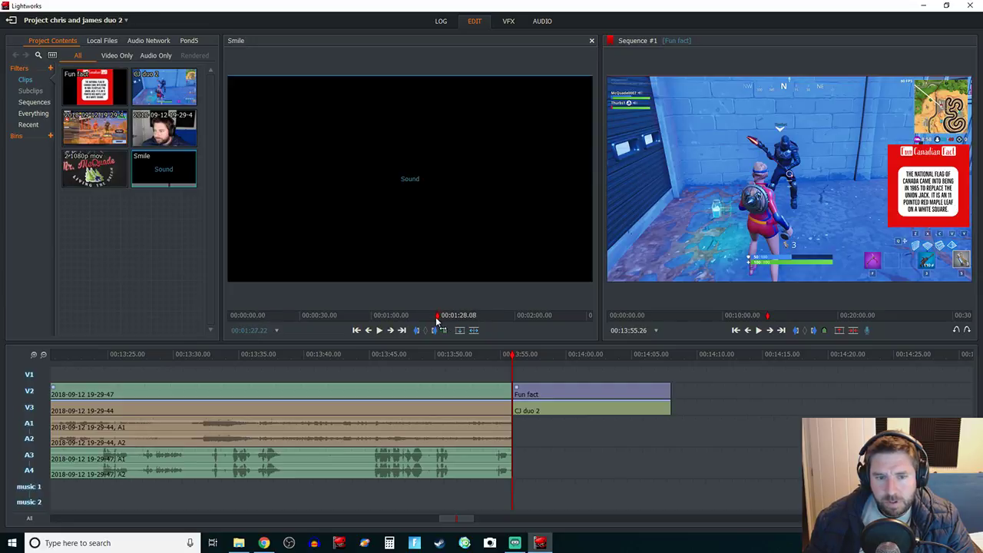
{"action": "key", "text": "space"}
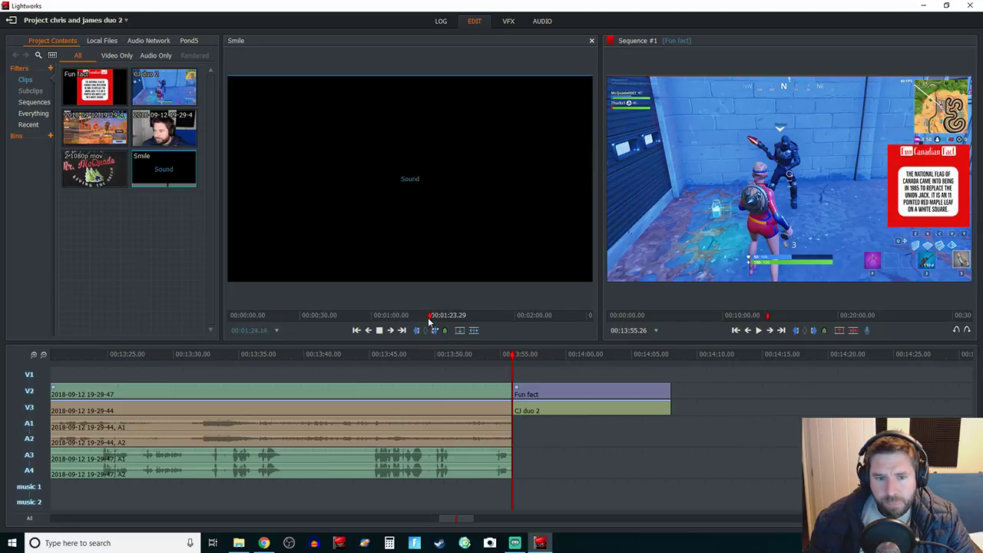
{"action": "key", "text": "space"}
{"action": "left_click_drag", "start_coordinate": [430, 320], "coordinate": [432, 321]}
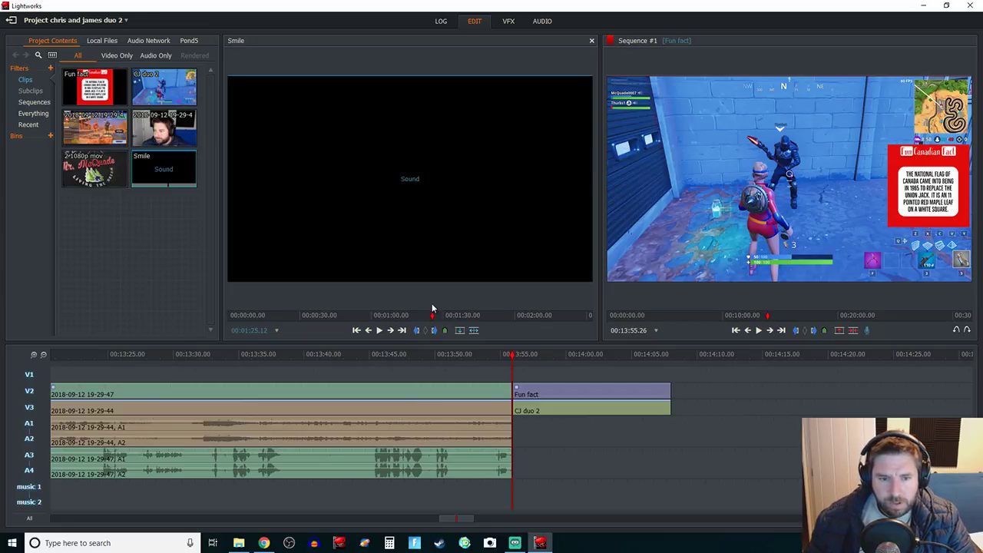
Step: Mark the Smile section ending around 1:36 and place it on music 1 and 2 at 00:13:55
{"action": "key", "text": "space"}
{"action": "key", "text": "space"}
{"action": "left_click", "coordinate": [428, 319]}
{"action": "key", "text": "space"}
{"action": "key", "text": "space"}
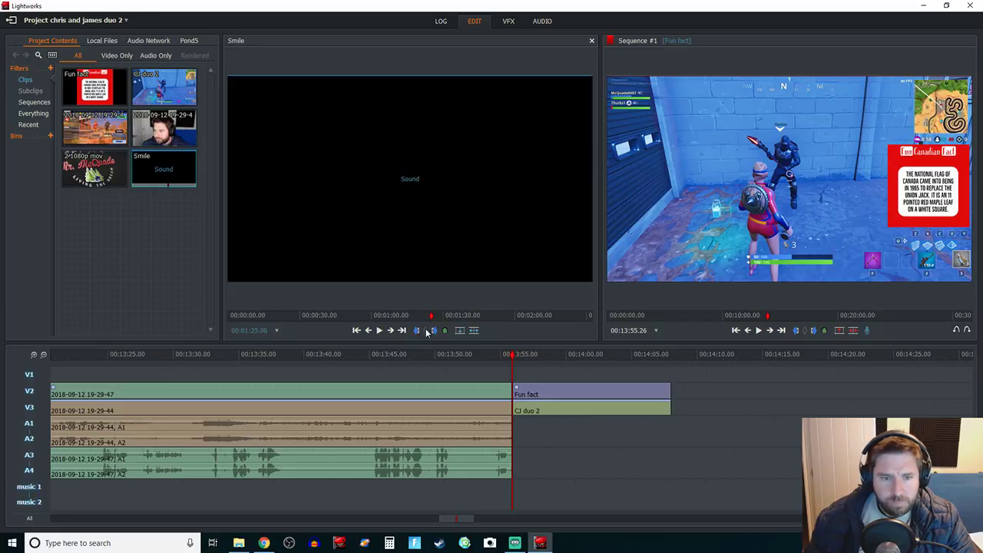
{"action": "key", "text": "space"}
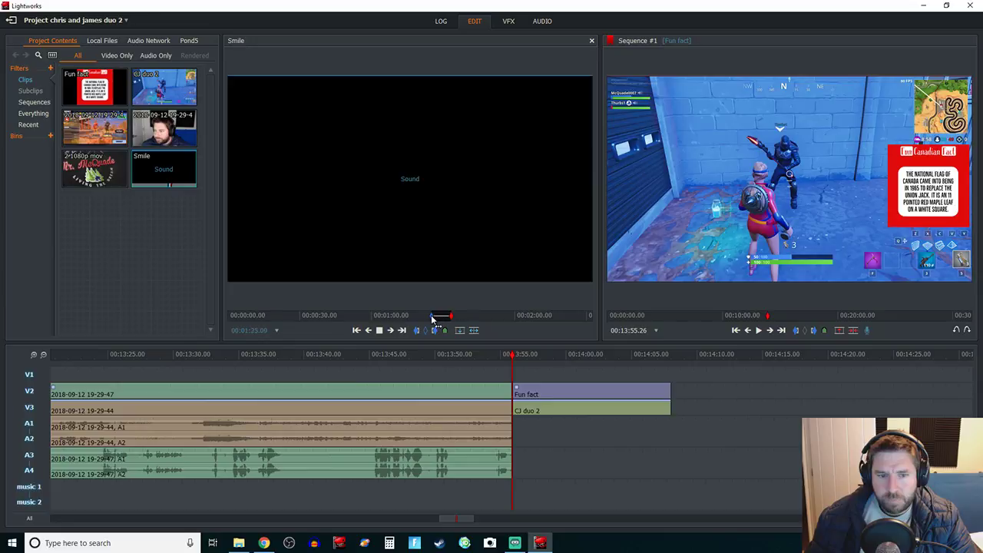
{"action": "mouse_move", "coordinate": [428, 320]}
{"action": "left_mouse_down"}
{"action": "mouse_move", "coordinate": [465, 318]}
{"action": "mouse_move", "coordinate": [428, 319]}
{"action": "left_mouse_up"}
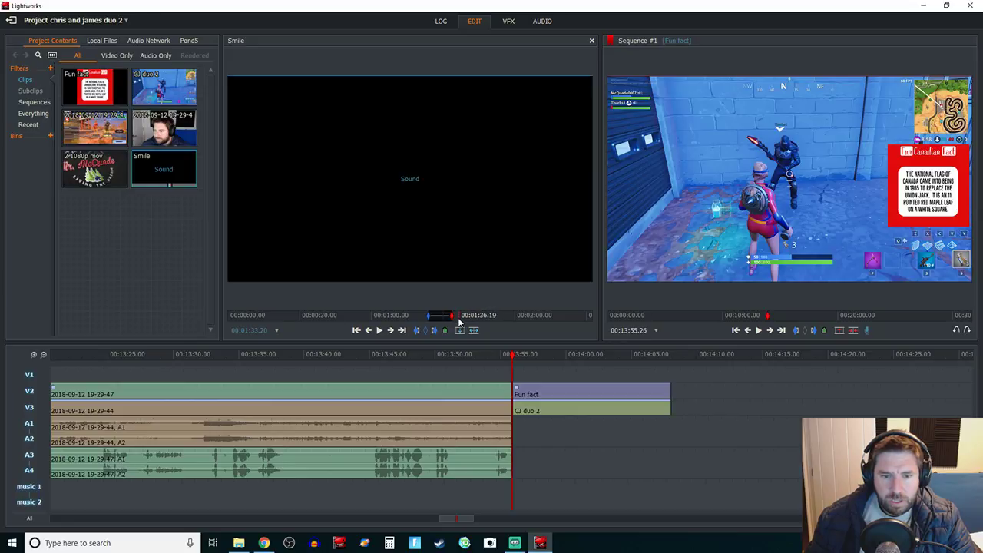
{"action": "left_click", "coordinate": [457, 320]}
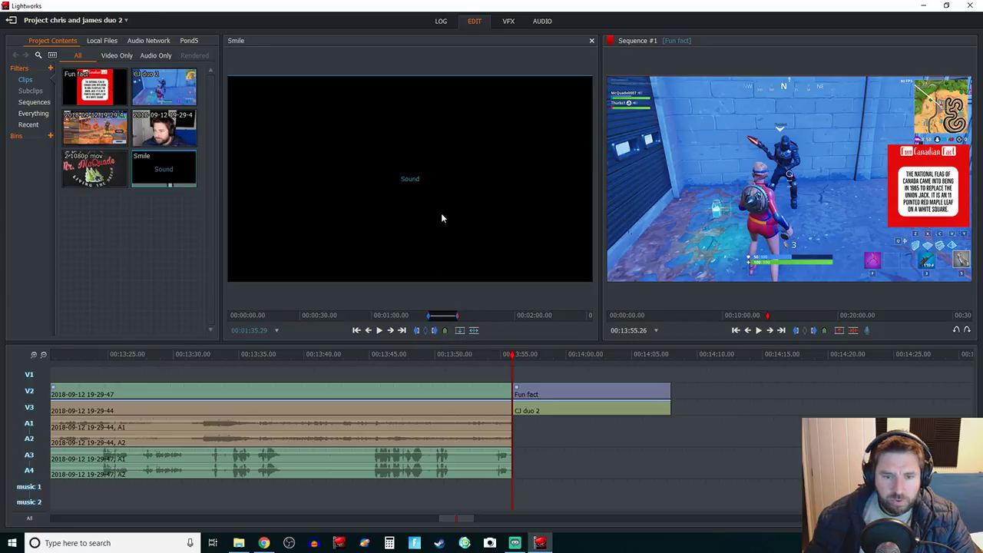
{"action": "left_click_drag", "start_coordinate": [584, 337], "coordinate": [513, 503]}
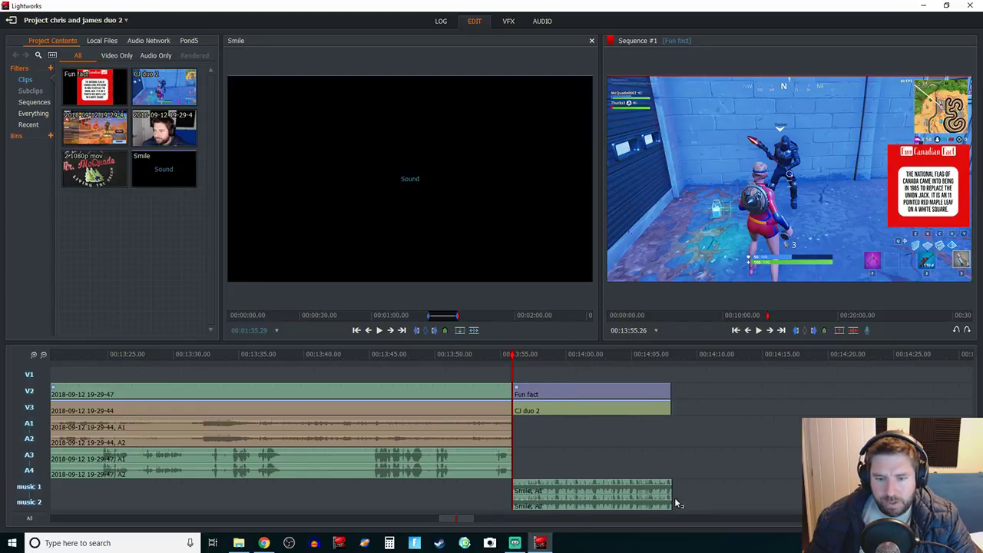
Step: Shift the Smile music left so it begins shortly before the Fun fact clip at 00:13:55
{"action": "left_click", "coordinate": [33, 355]}
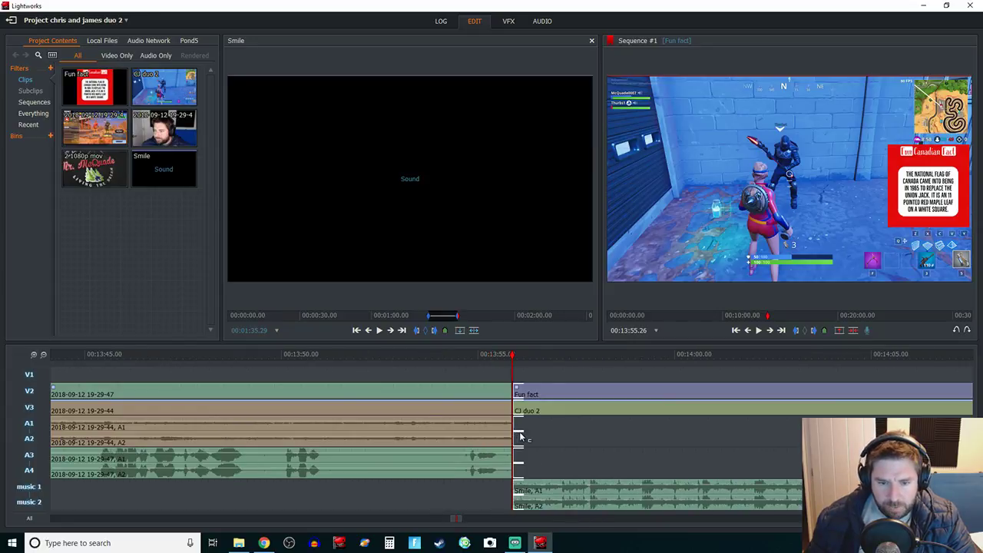
{"action": "key", "text": "space"}
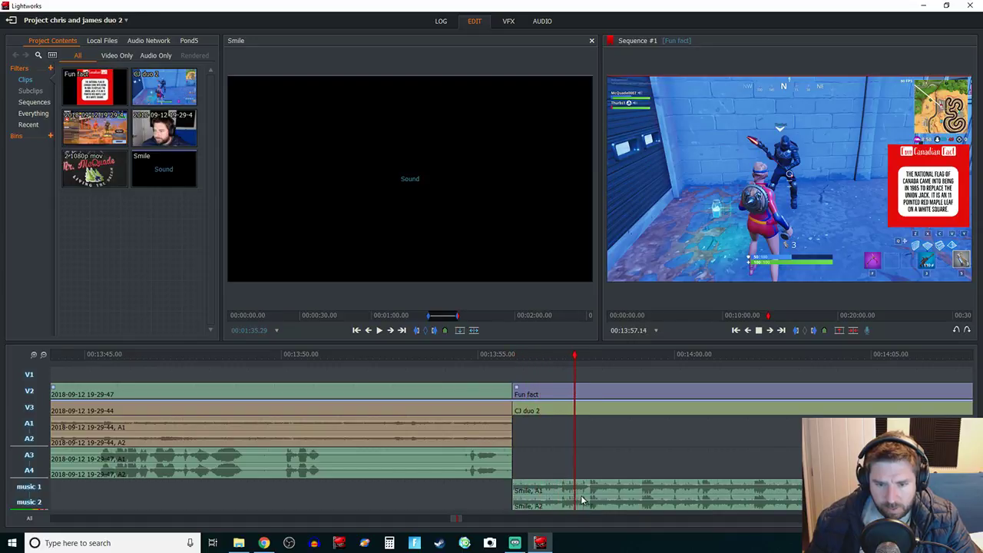
{"action": "key", "text": "space"}
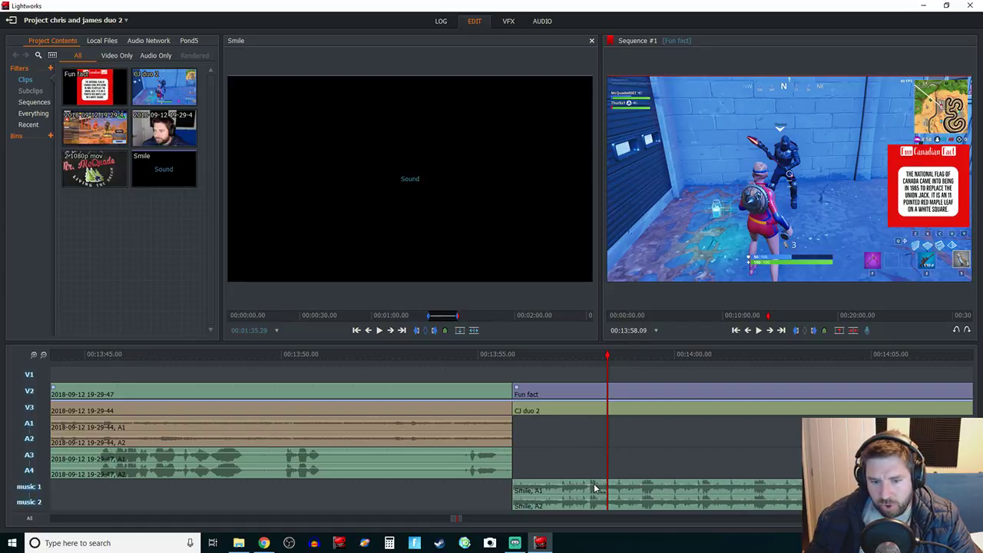
{"action": "left_click_drag", "start_coordinate": [644, 493], "coordinate": [561, 495]}
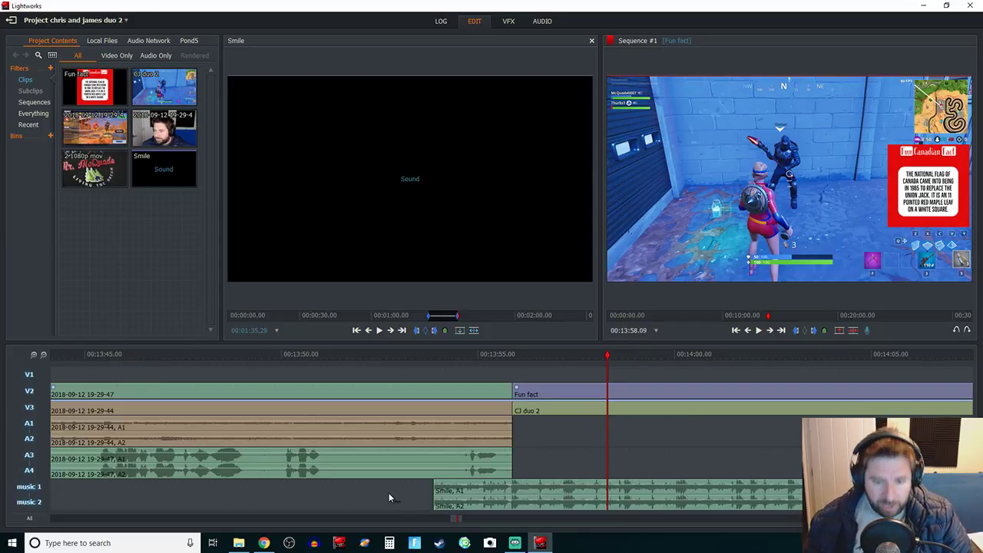
{"action": "left_click", "coordinate": [534, 23]}
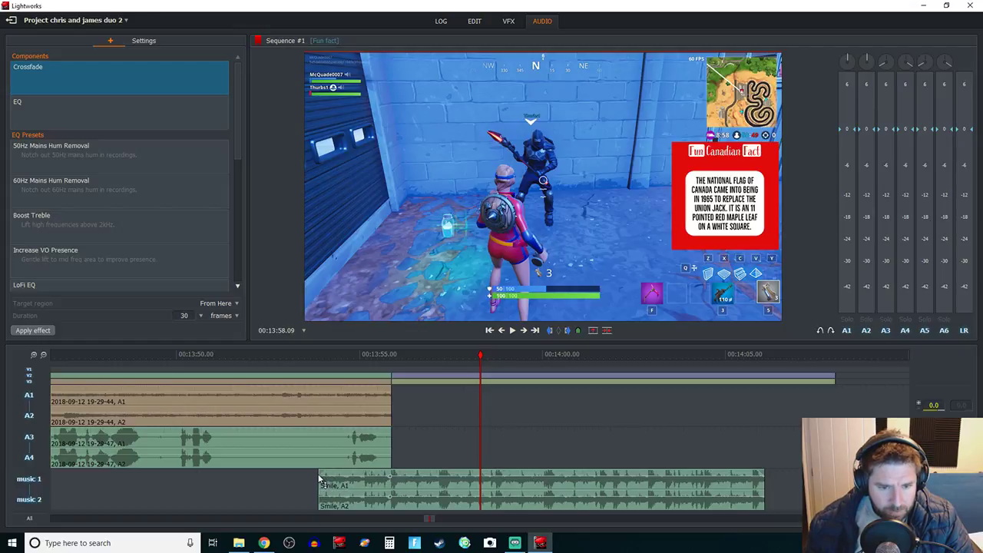
Step: Pull the Smile clip's starting gain point down to silence for a fade-in
{"action": "left_click_drag", "start_coordinate": [321, 481], "coordinate": [320, 505]}
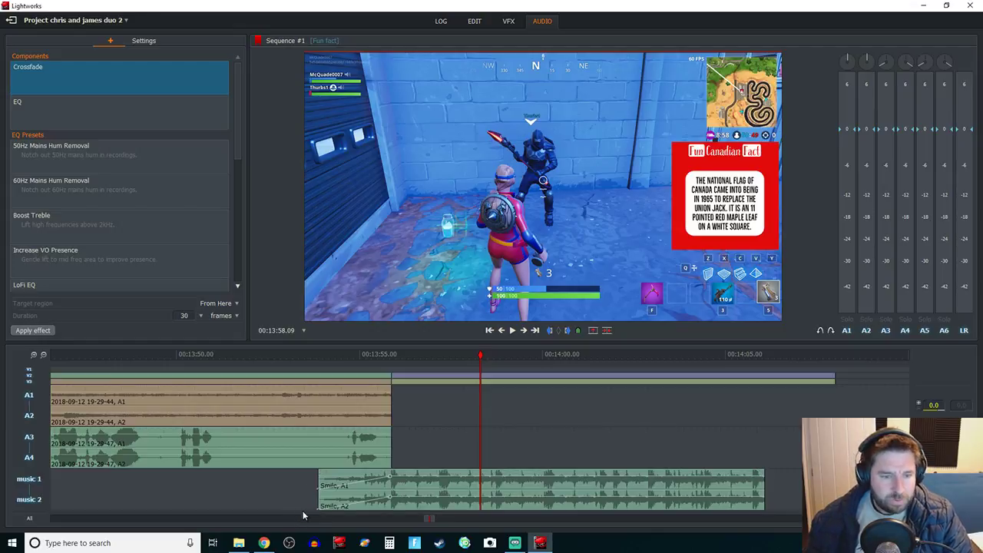
{"action": "left_click", "coordinate": [475, 21]}
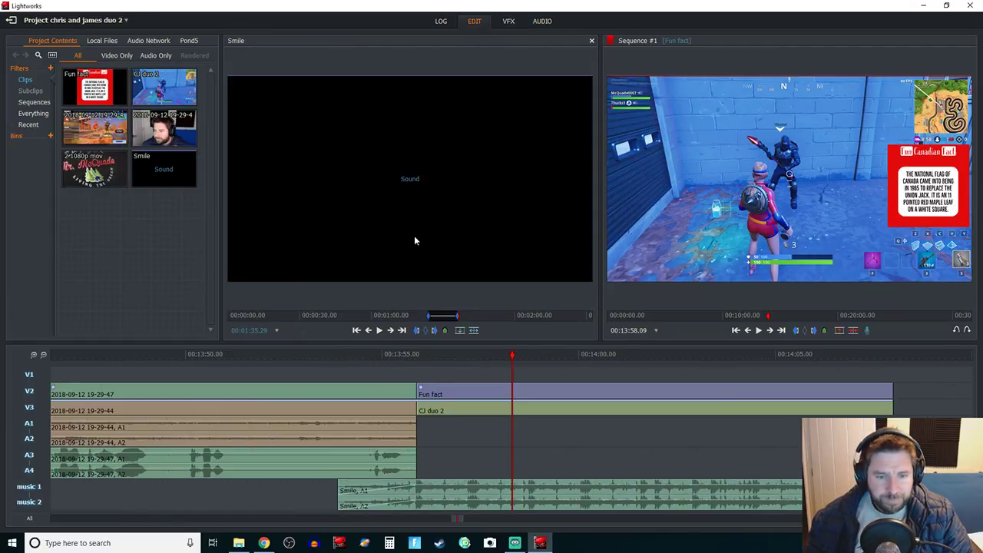
Step: Split the music 1 and 2 tracks at the Fun fact start and remove the earlier Smile piece
{"action": "left_click", "coordinate": [323, 356]}
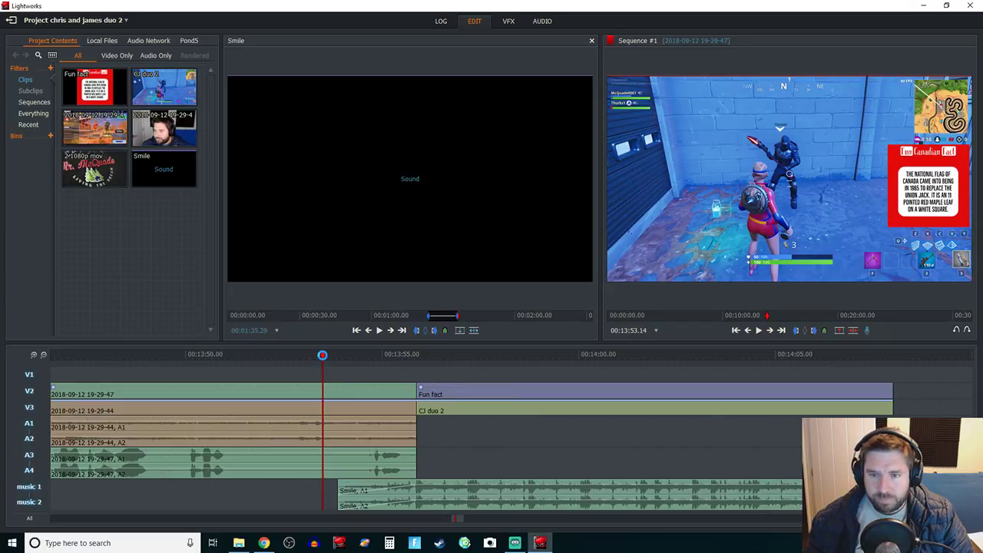
{"action": "key", "text": "space"}
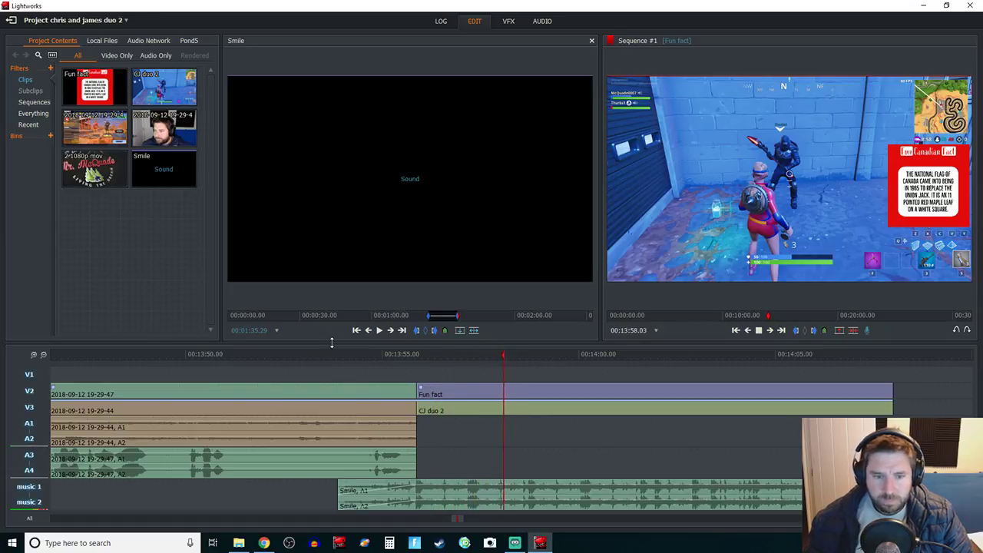
{"action": "key", "text": "space"}
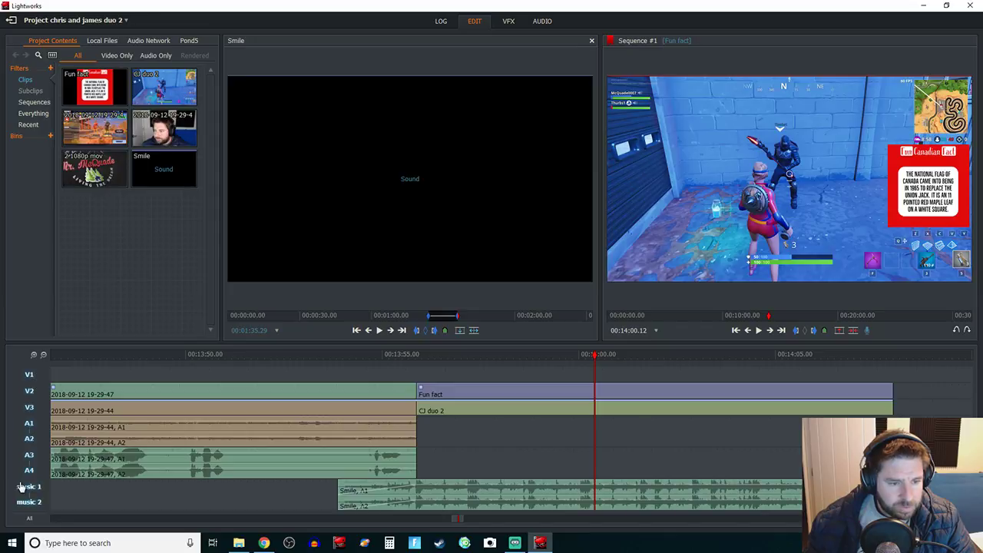
{"action": "left_click", "coordinate": [30, 520]}
{"action": "left_click", "coordinate": [29, 501]}
{"action": "left_click", "coordinate": [28, 486]}
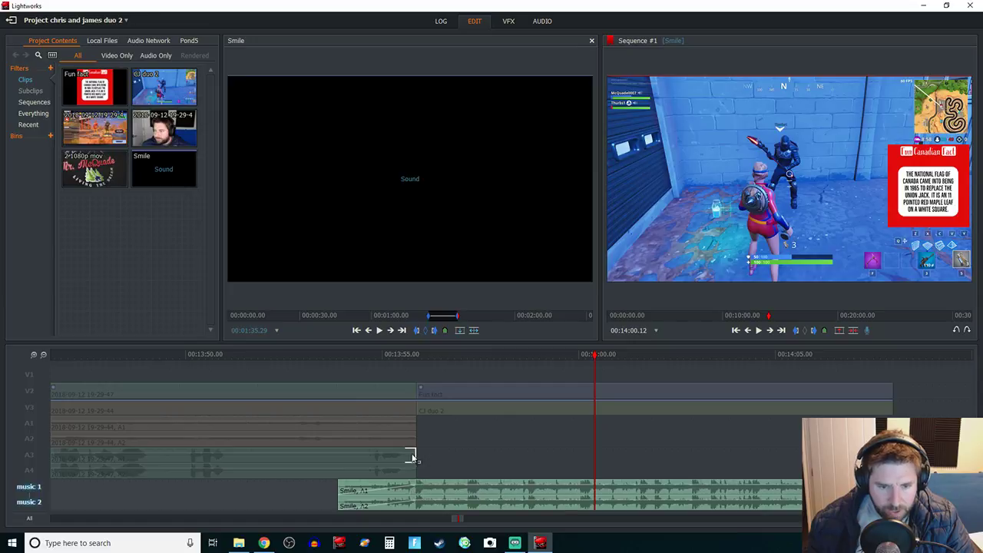
{"action": "left_click", "coordinate": [415, 354]}
{"action": "left_click", "coordinate": [415, 357]}
{"action": "key", "text": "c"}
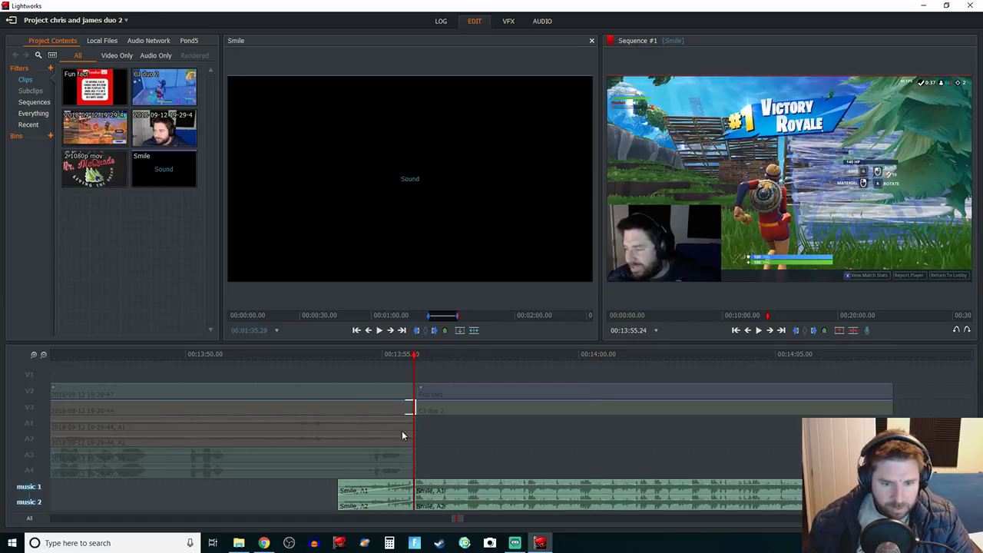
{"action": "right_click", "coordinate": [378, 498]}
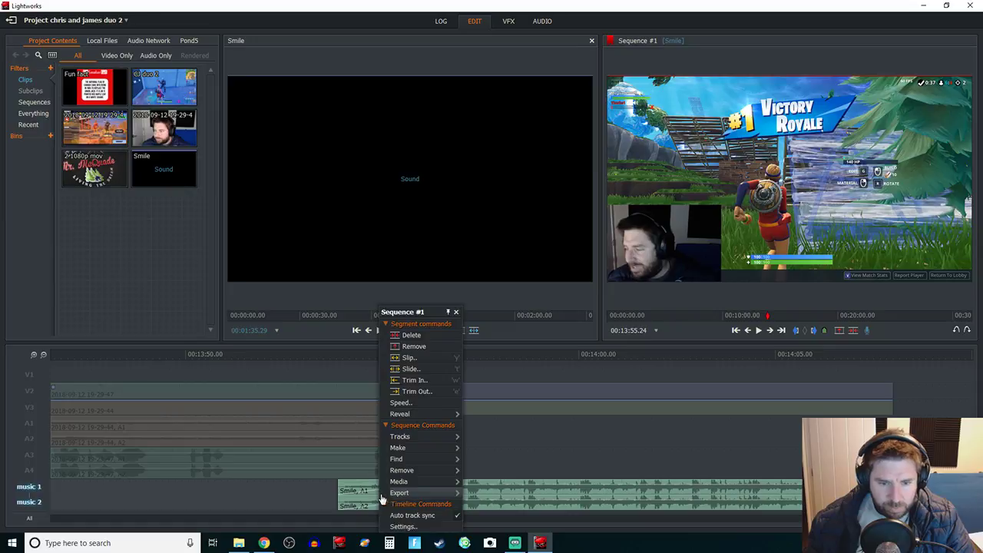
{"action": "left_click", "coordinate": [434, 349]}
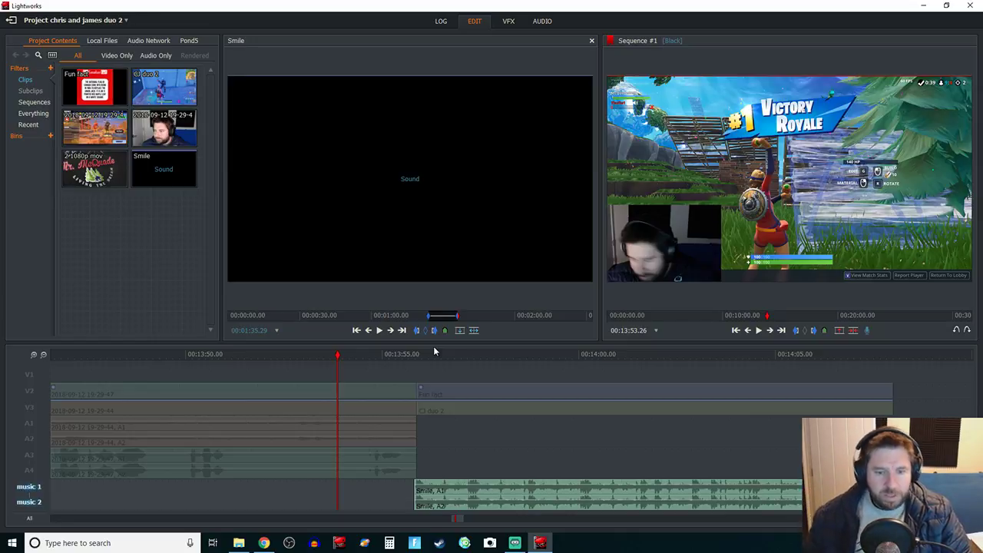
Step: Re-enable all tracks and extend the Smile music's end to 14:07.20, checking the ending plays
{"action": "left_click", "coordinate": [23, 503]}
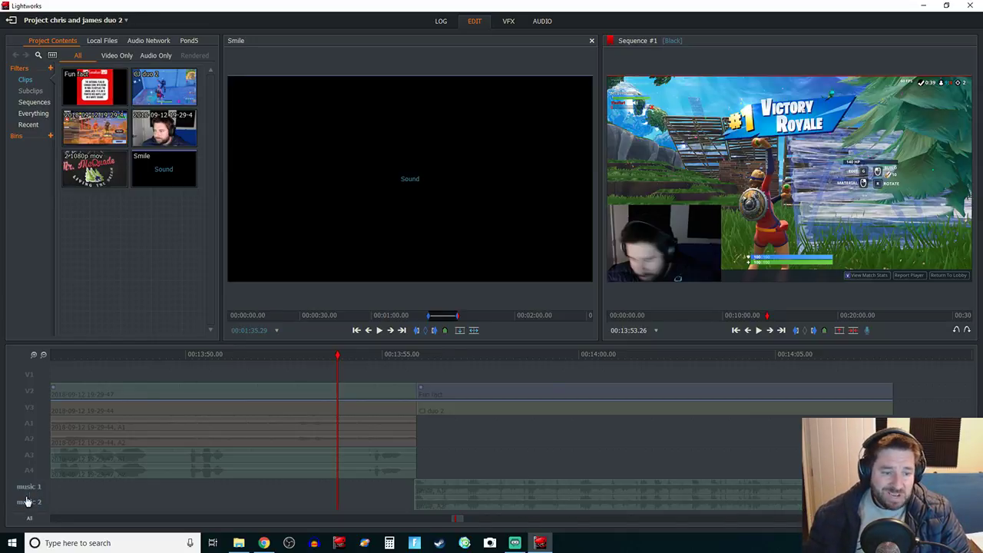
{"action": "left_click", "coordinate": [29, 517]}
{"action": "key", "text": "space"}
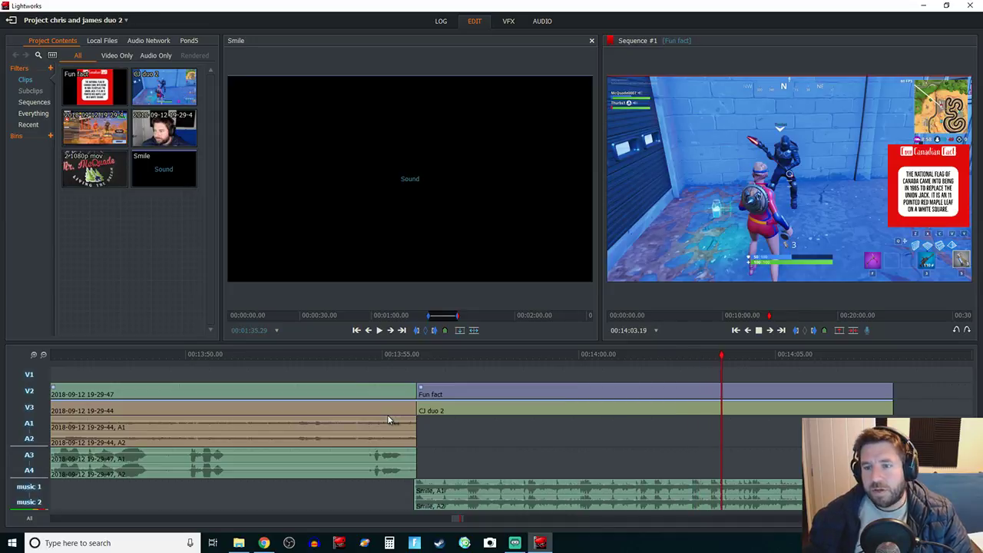
{"action": "key", "text": "space"}
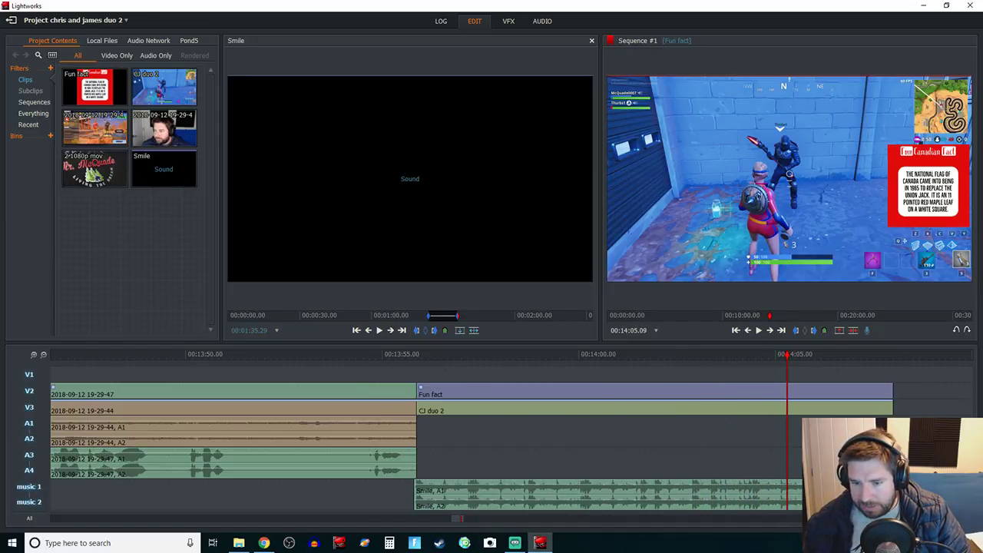
{"action": "left_click_drag", "start_coordinate": [821, 494], "coordinate": [892, 494]}
{"action": "left_click", "coordinate": [808, 354]}
{"action": "key", "text": "space"}
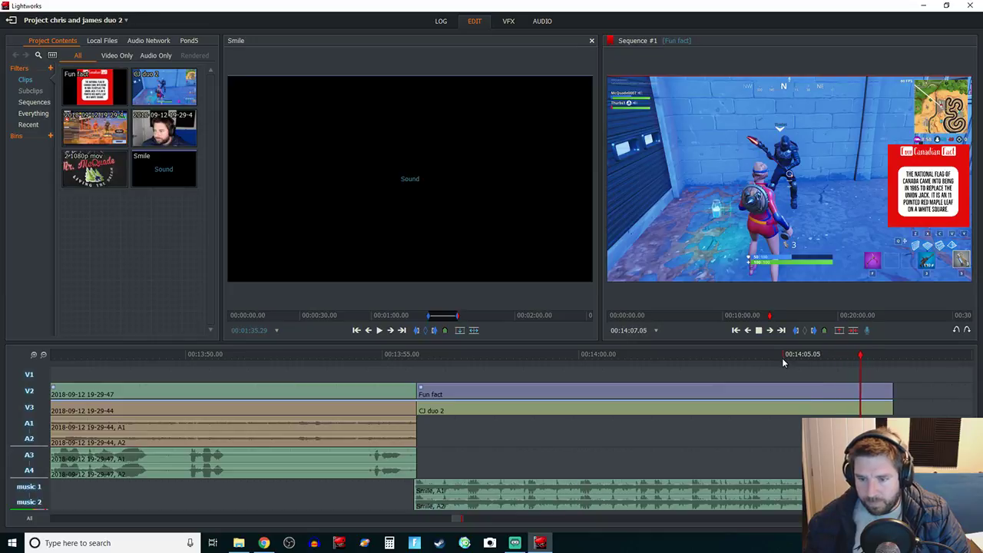
{"action": "key", "text": "space"}
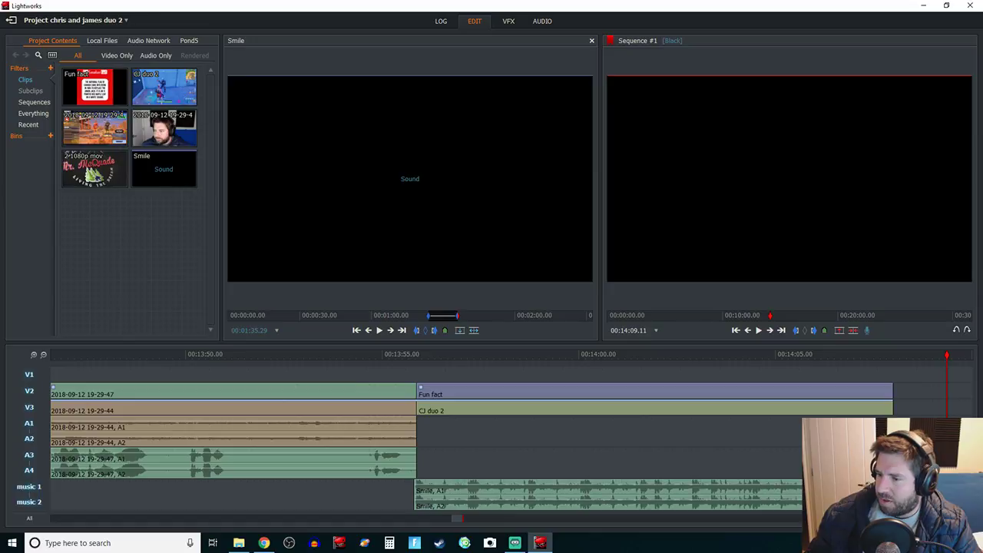
{"action": "key", "text": "alt+Tab"}
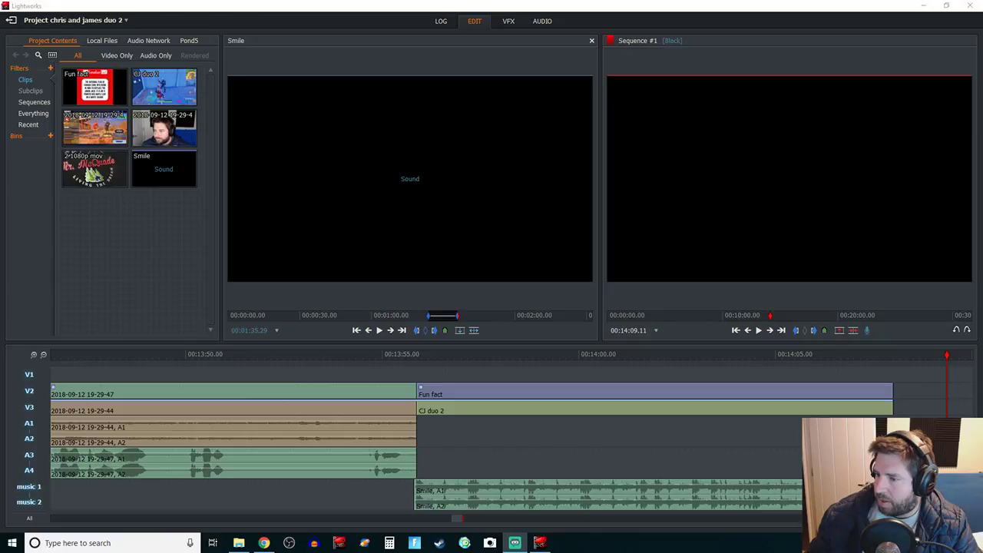
{"action": "left_click", "coordinate": [362, 353]}
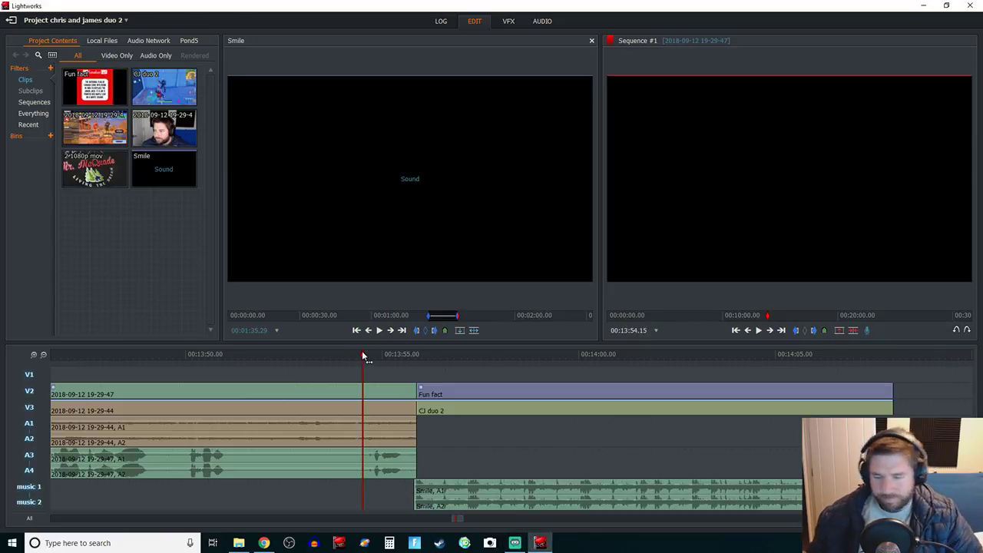
{"action": "key", "text": "space"}
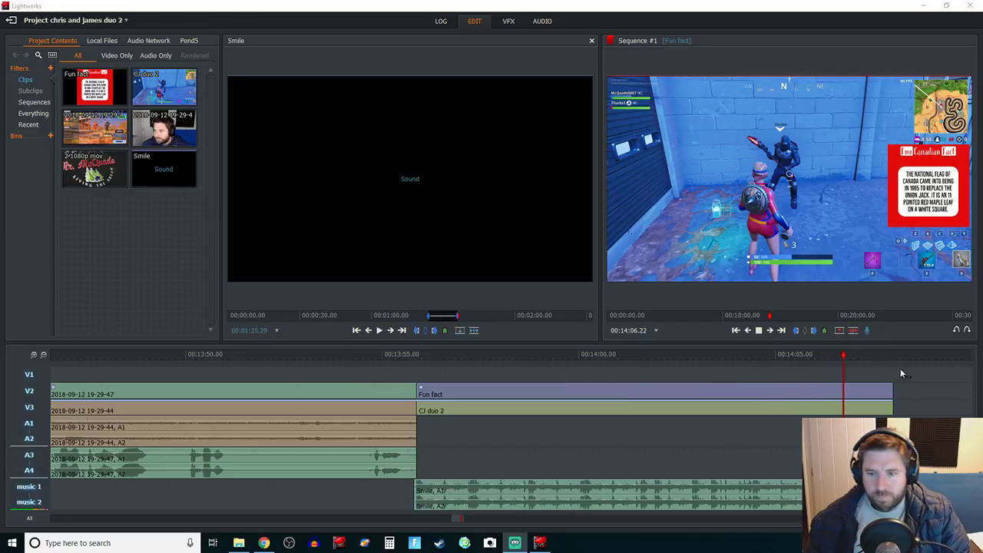
{"action": "left_click", "coordinate": [389, 365]}
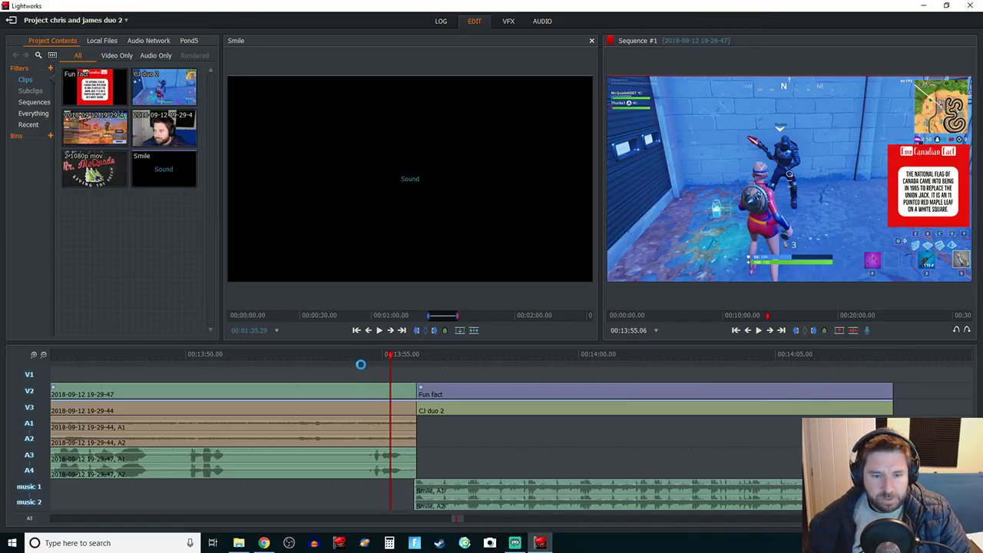
{"action": "left_click", "coordinate": [360, 361]}
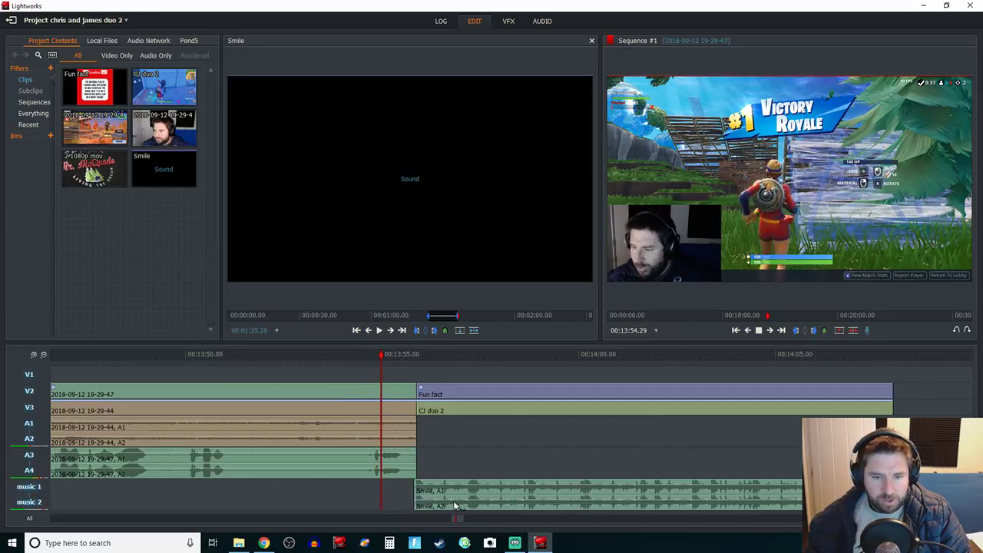
{"action": "key", "text": "space"}
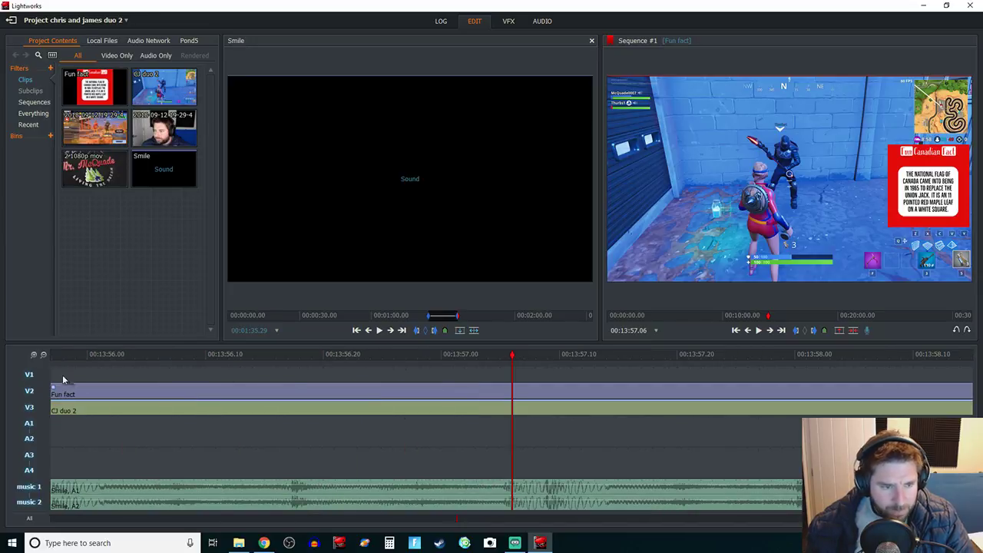
Step: Nudge the Smile music on A1/A2 slightly earlier and replay the cut into the Fun fact clip
{"action": "left_click", "coordinate": [43, 355]}
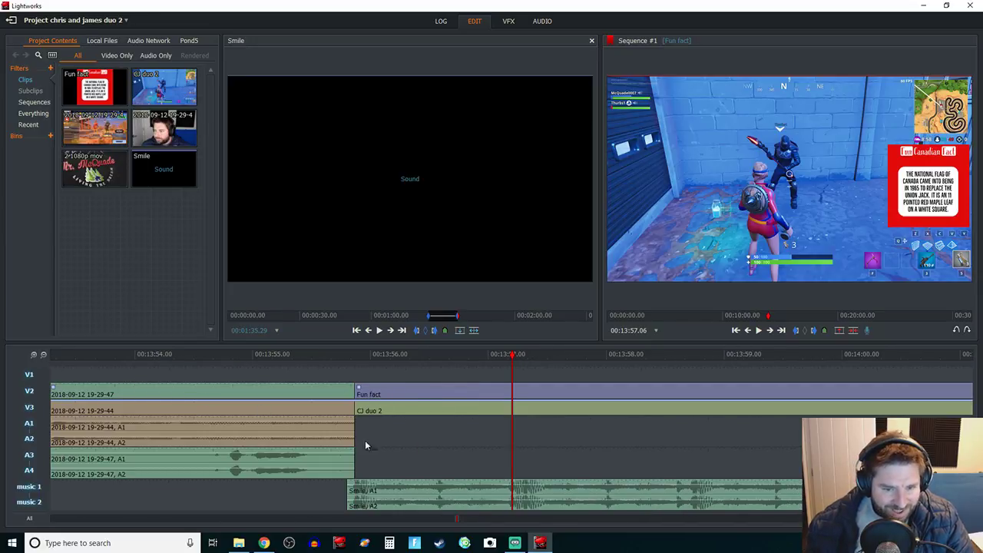
{"action": "left_click_drag", "start_coordinate": [384, 488], "coordinate": [379, 490]}
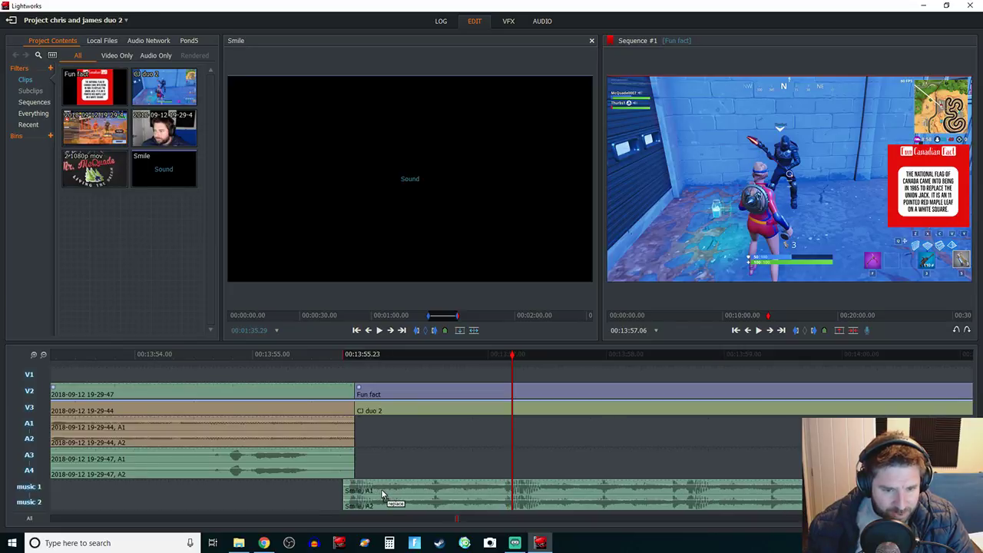
{"action": "left_click", "coordinate": [314, 355]}
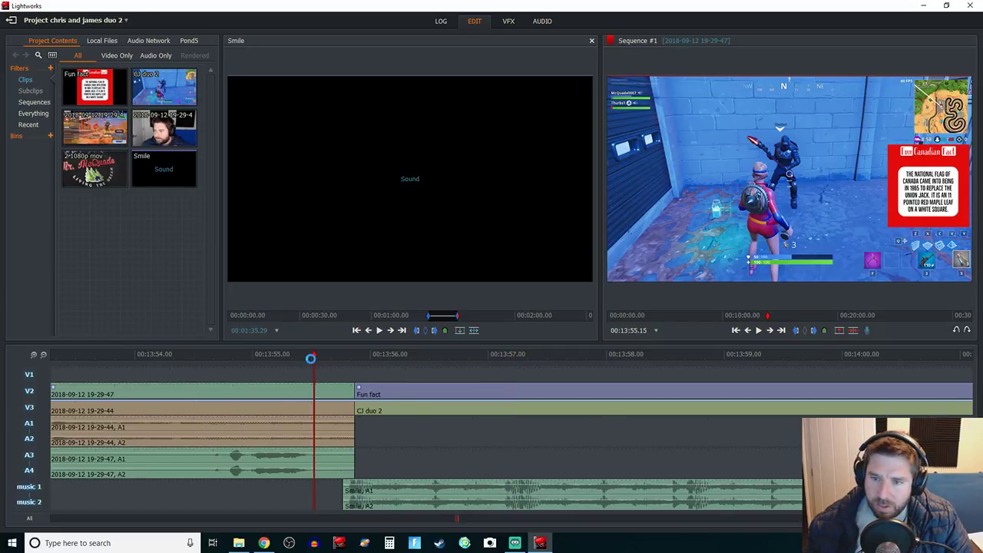
{"action": "key", "text": "space"}
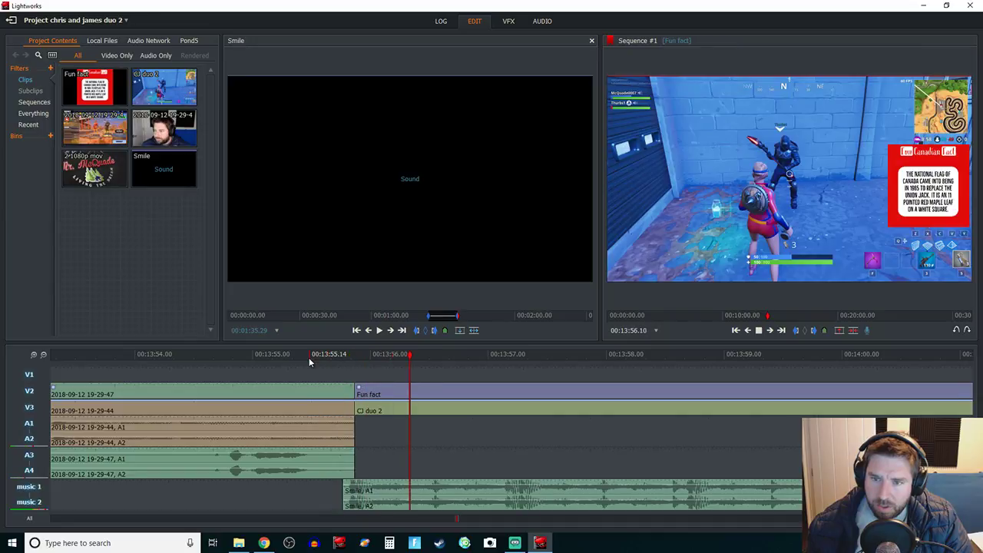
{"action": "key", "text": "space"}
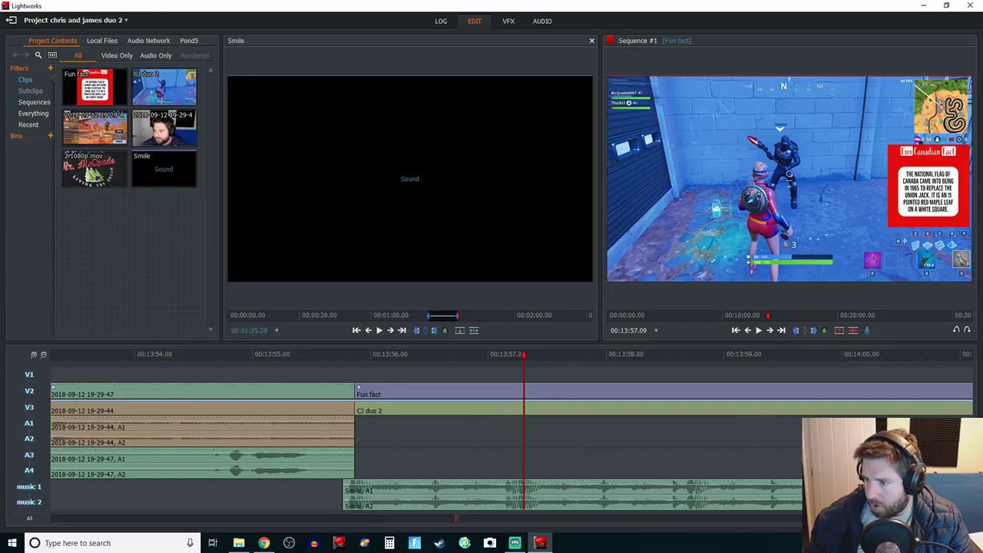
{"action": "key", "text": "alt+Tab"}
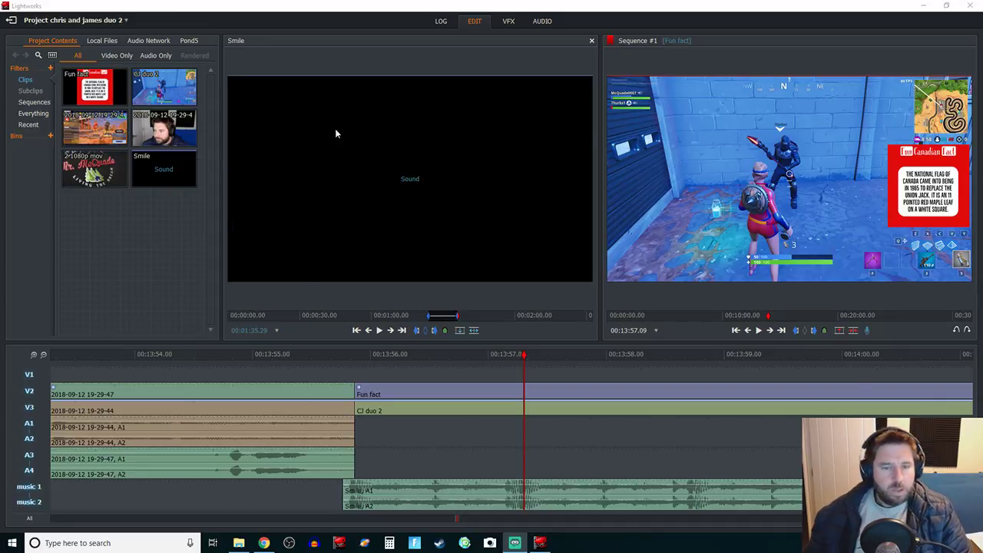
{"action": "left_click", "coordinate": [308, 358]}
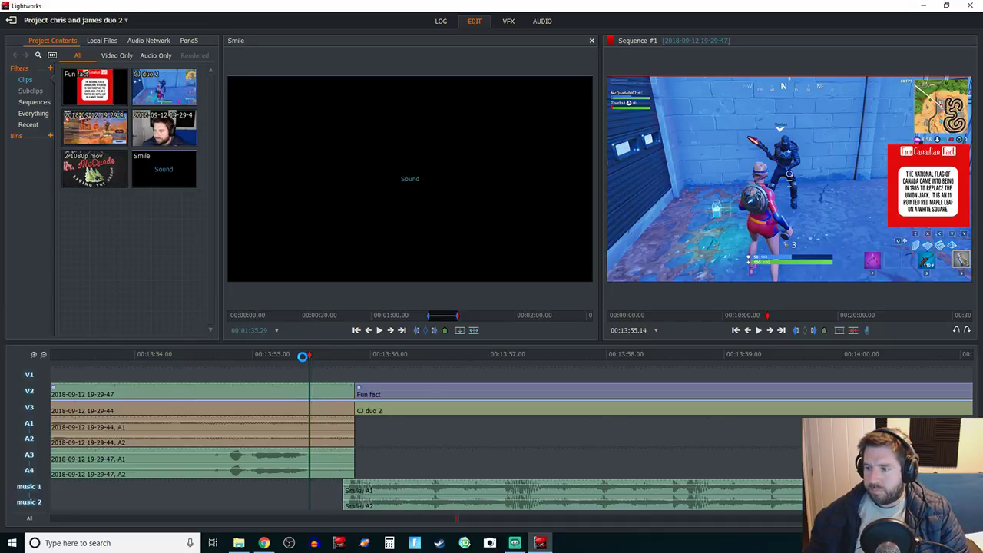
{"action": "key", "text": "space"}
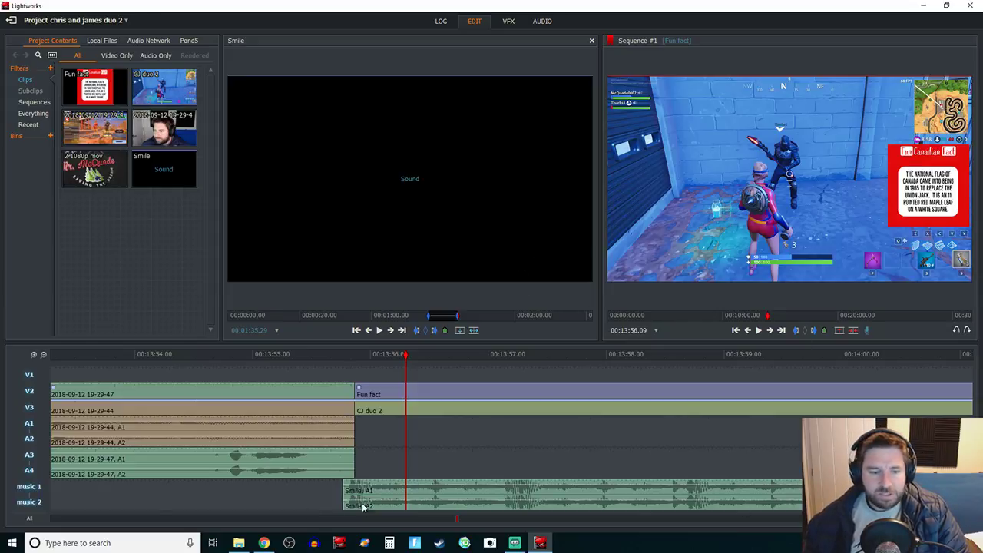
{"action": "left_click", "coordinate": [43, 355]}
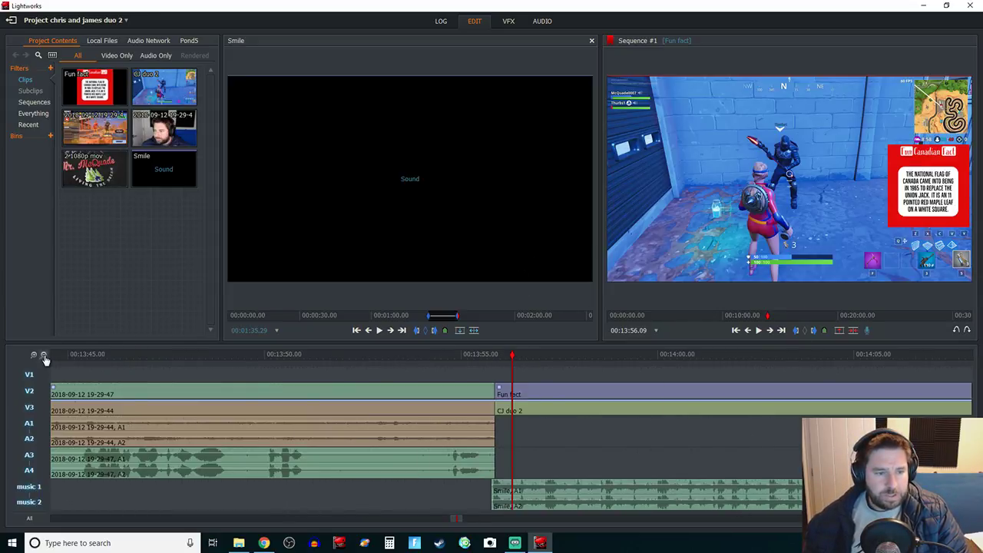
{"action": "left_click", "coordinate": [44, 359]}
Step: Start a YouTube export of Sequence #1 from the timeline's context menu
{"action": "right_click", "coordinate": [704, 394]}
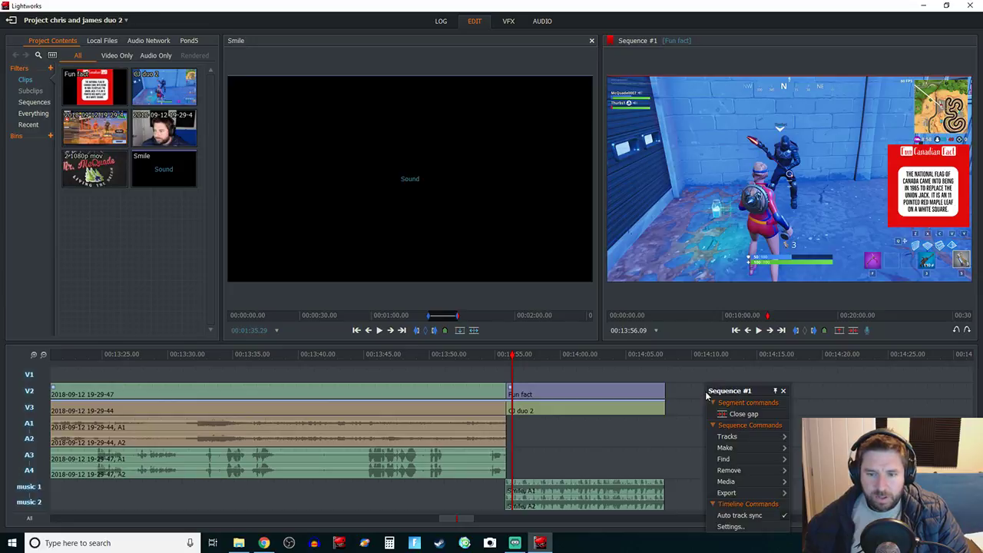
{"action": "mouse_move", "coordinate": [729, 492]}
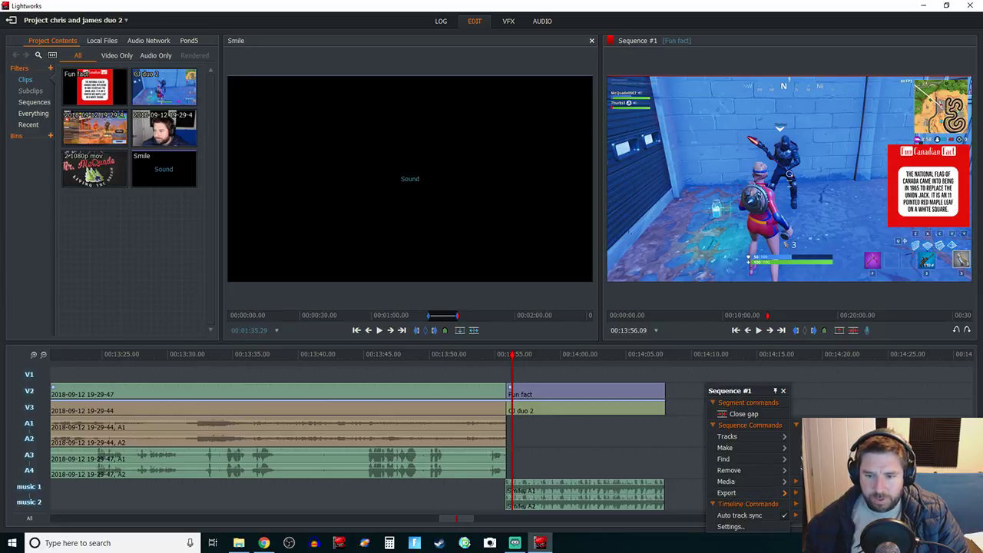
{"action": "left_click", "coordinate": [829, 492]}
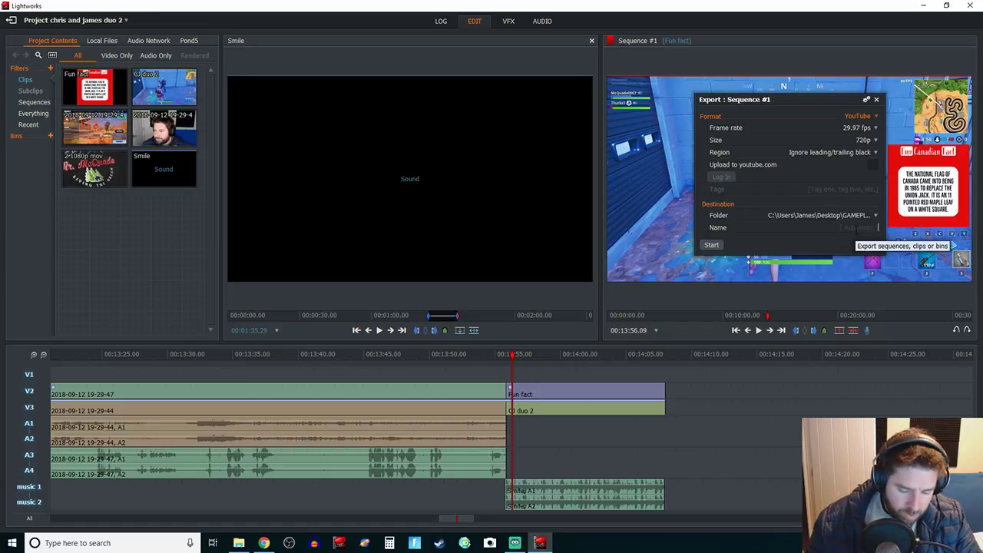
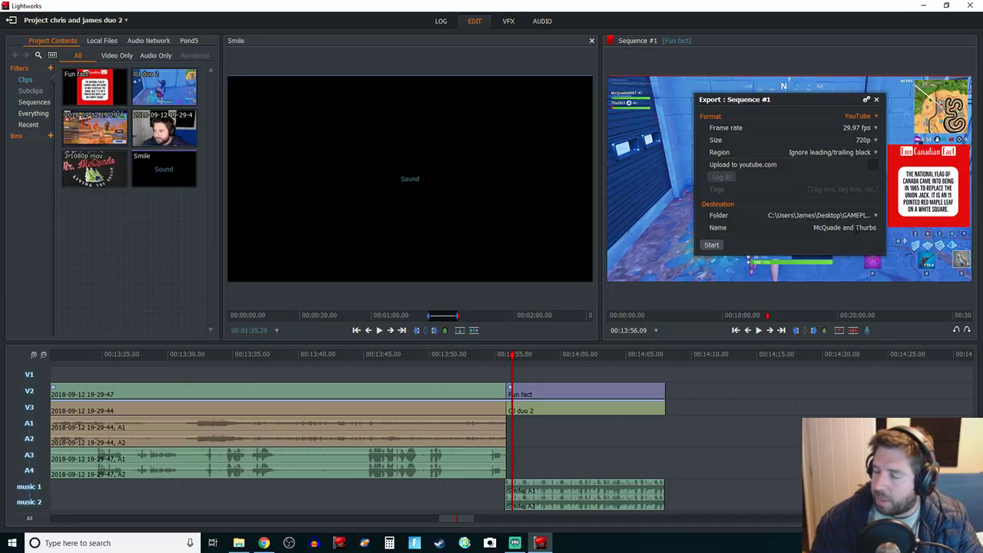
Step: Name the export with the two players' names followed by 'soar', fixing a typo
{"action": "type", "text": " soar!"}
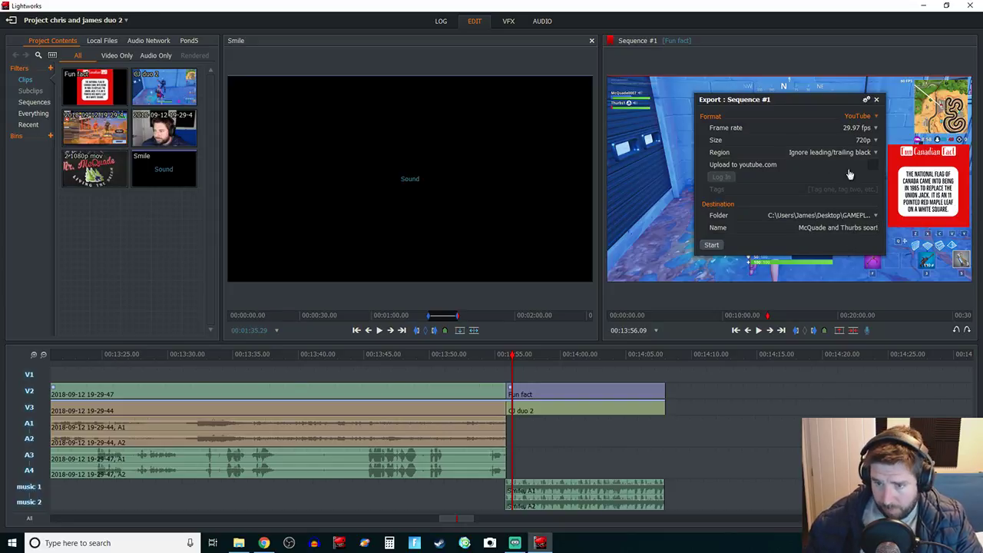
{"action": "left_click", "coordinate": [877, 219]}
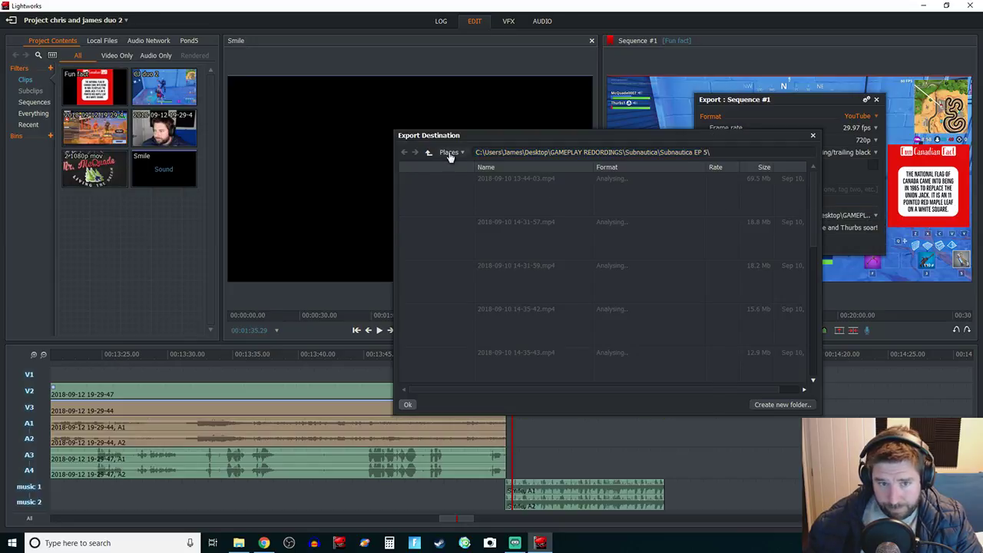
Step: Set the destination to the duo 2 folder under FORTNITE and start rendering the YouTube 720p file
{"action": "left_click", "coordinate": [449, 153]}
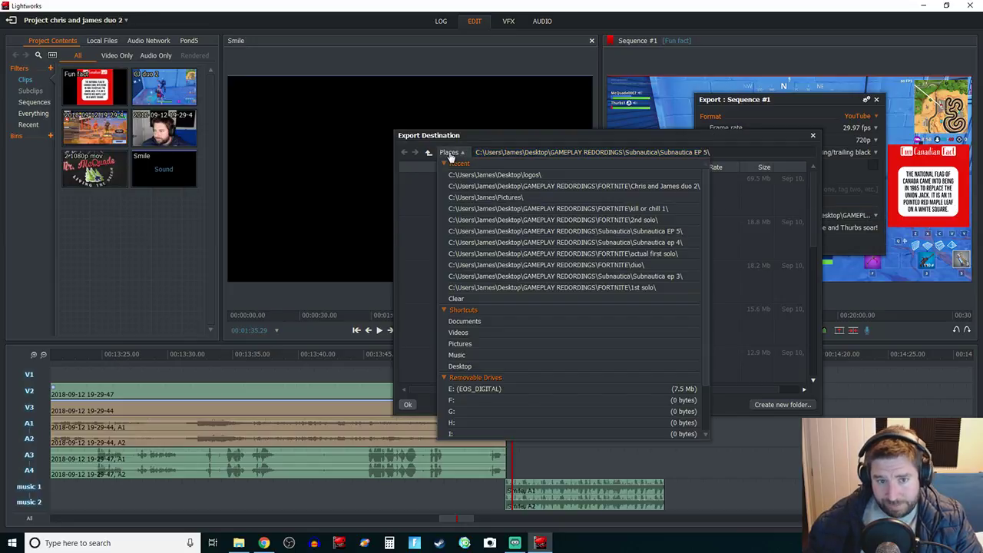
{"action": "left_click", "coordinate": [611, 188]}
{"action": "left_click", "coordinate": [408, 404]}
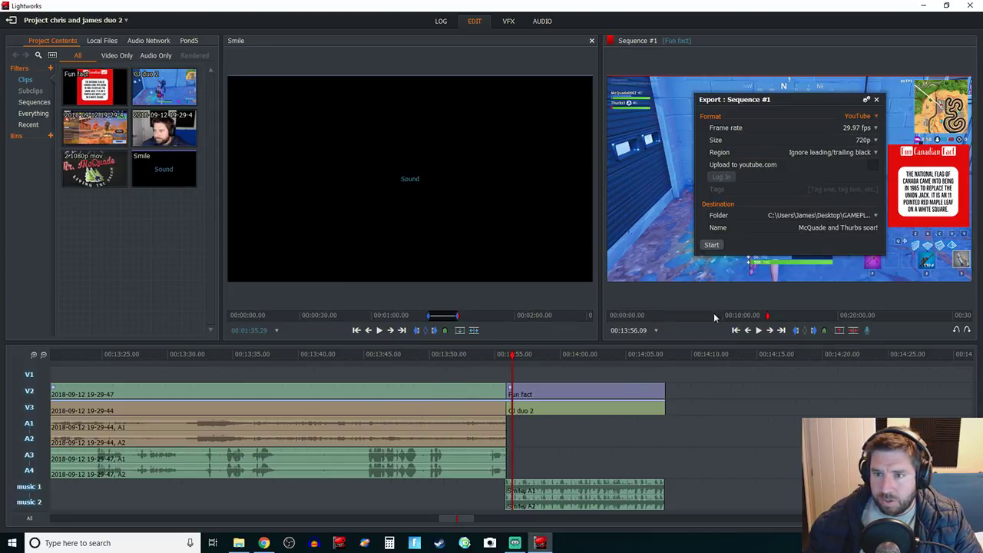
{"action": "left_click", "coordinate": [712, 245]}
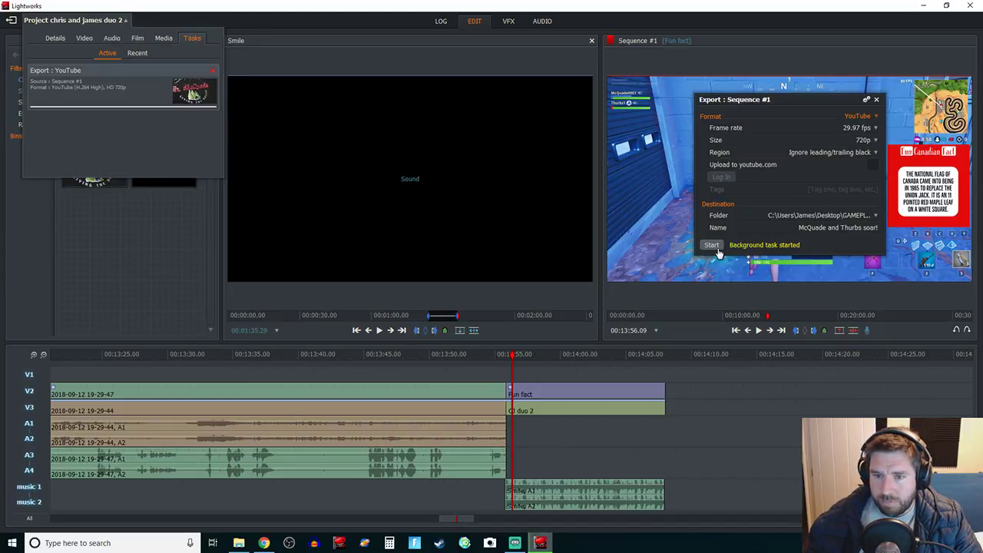
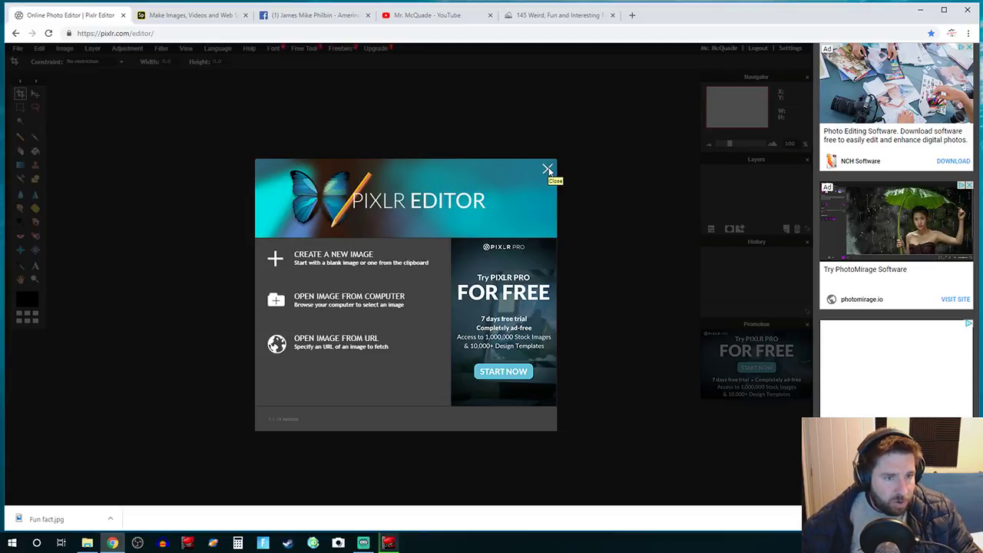
Step: Dismiss the Pixlr welcome screen and return to the Spark Post projects list
{"action": "left_click", "coordinate": [548, 169]}
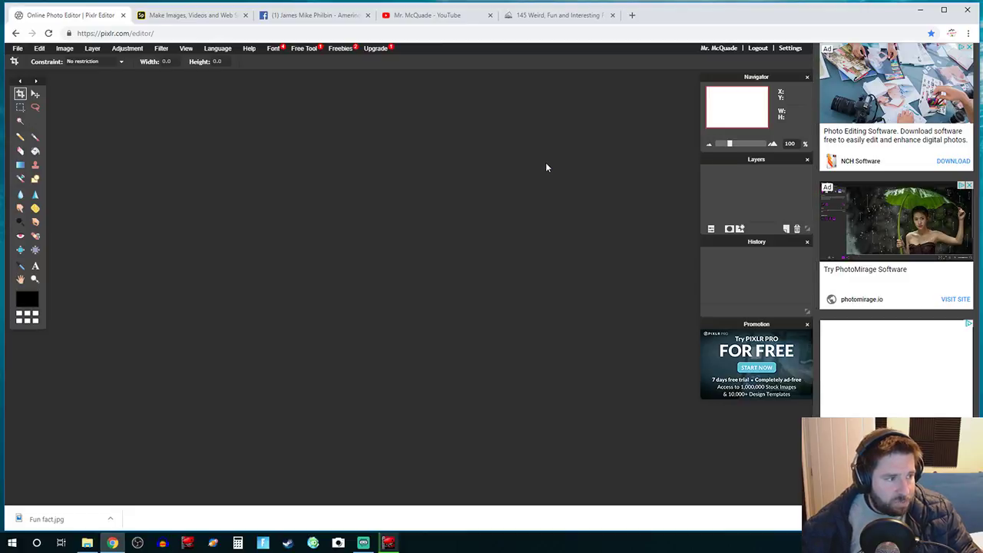
{"action": "left_click", "coordinate": [173, 17]}
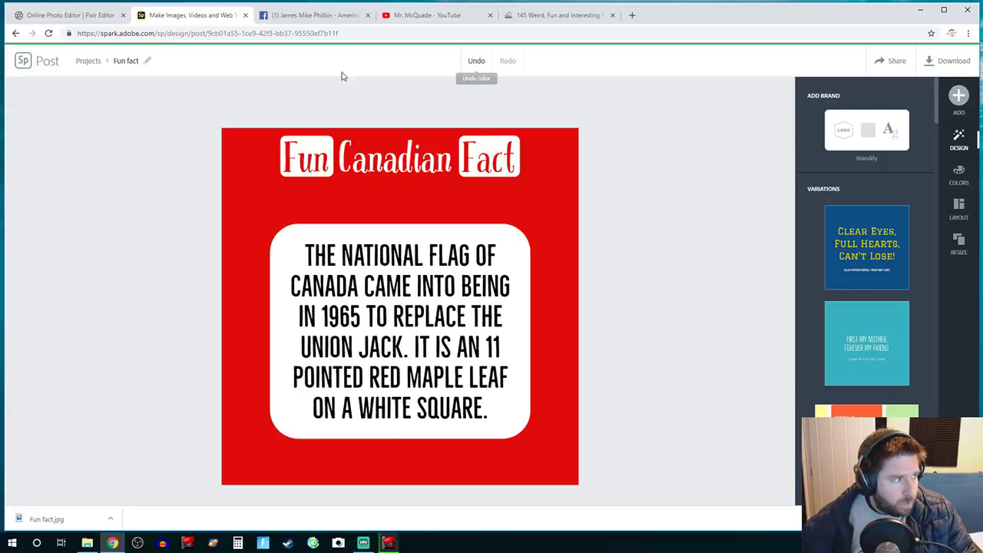
{"action": "left_click", "coordinate": [80, 63]}
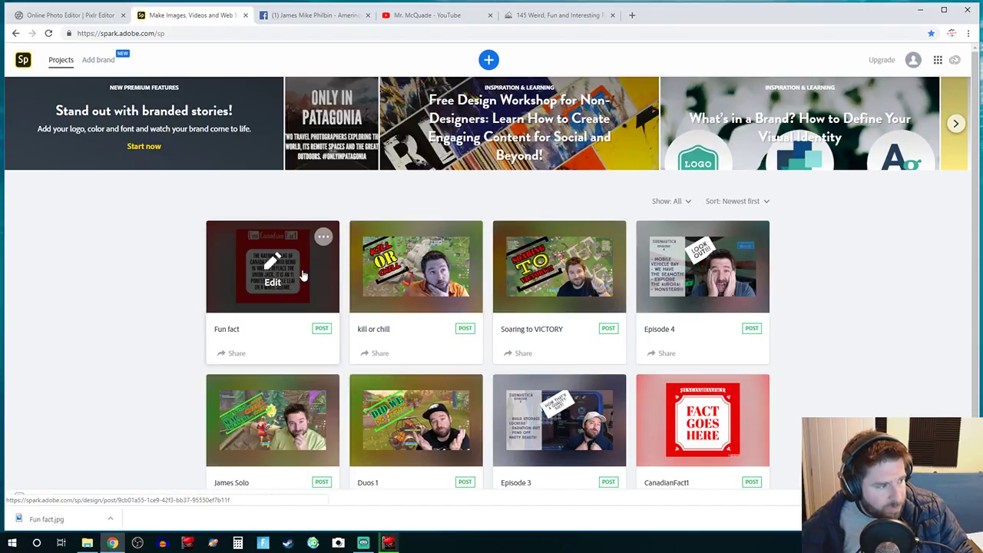
Step: Duplicate the kill or chill project as 'CJ duo 2' and open the copy in the editor
{"action": "left_click", "coordinate": [466, 237]}
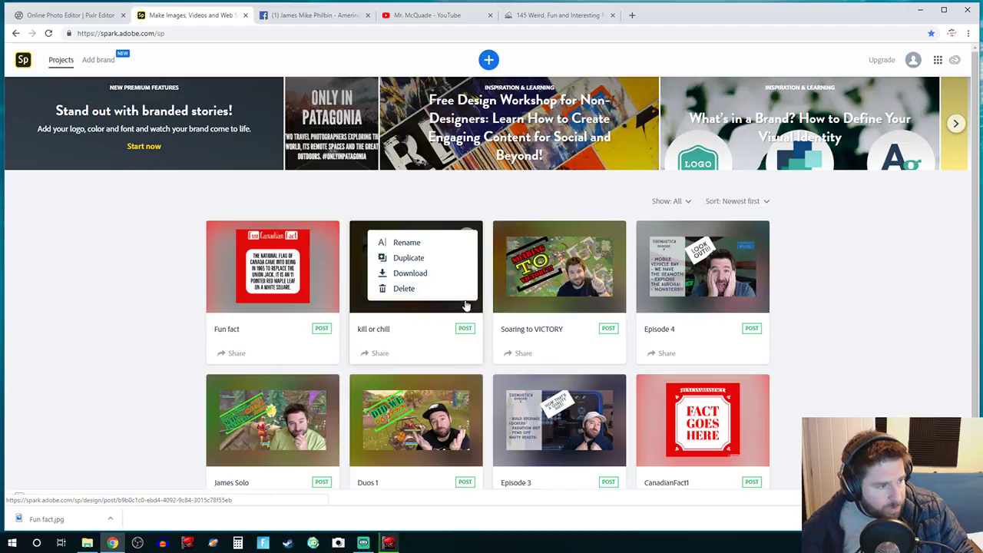
{"action": "left_click", "coordinate": [438, 258]}
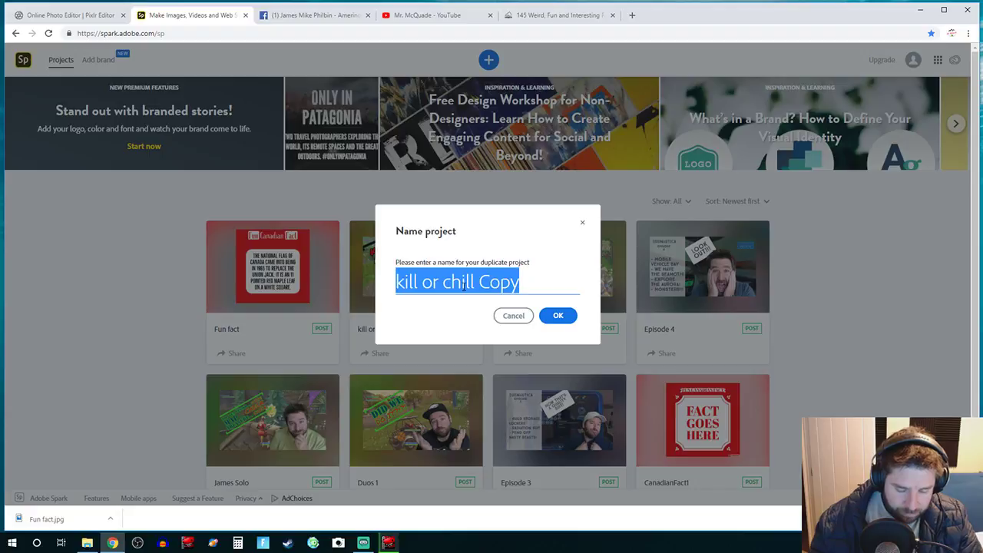
{"action": "type", "text": "CJ"}
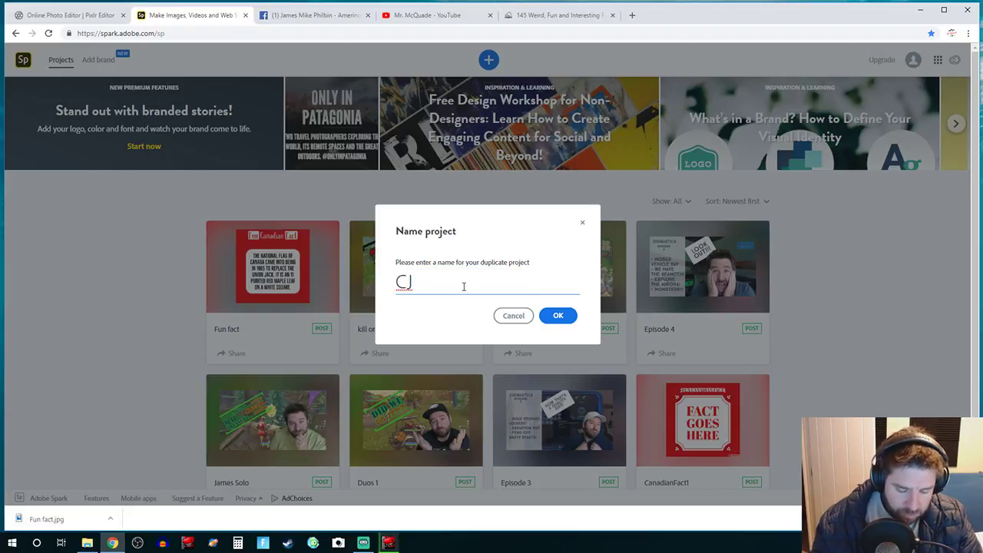
{"action": "type", "text": " duo 2"}
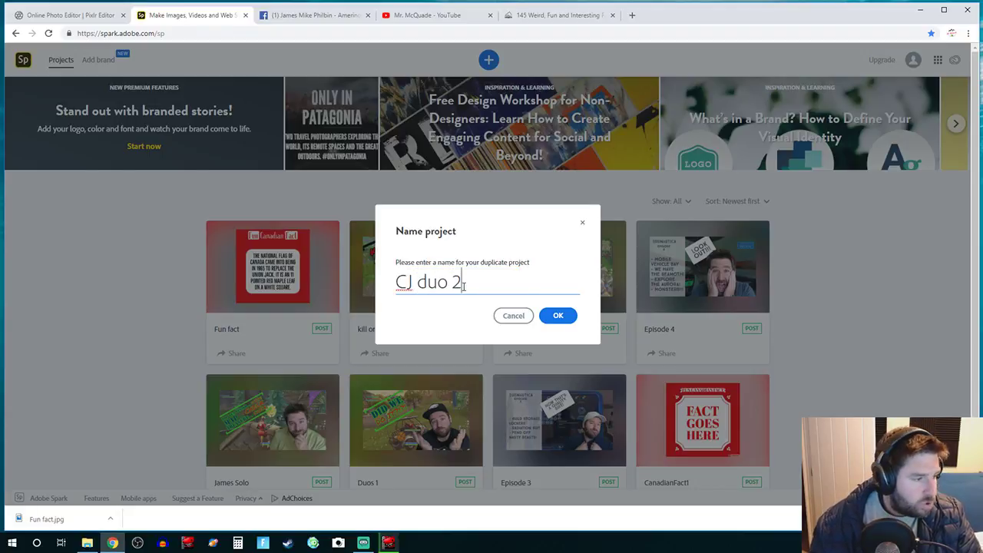
{"action": "left_click", "coordinate": [552, 316]}
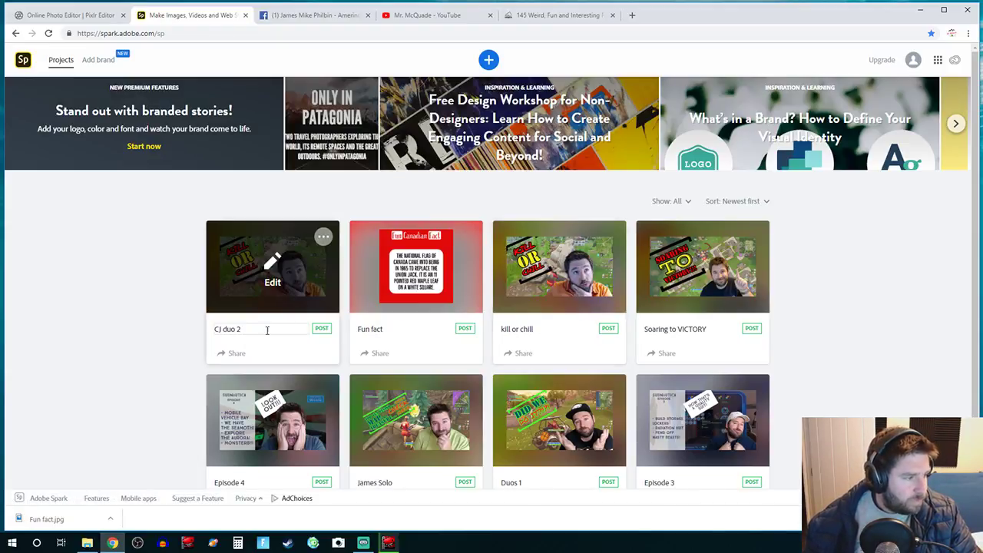
{"action": "left_click", "coordinate": [274, 287]}
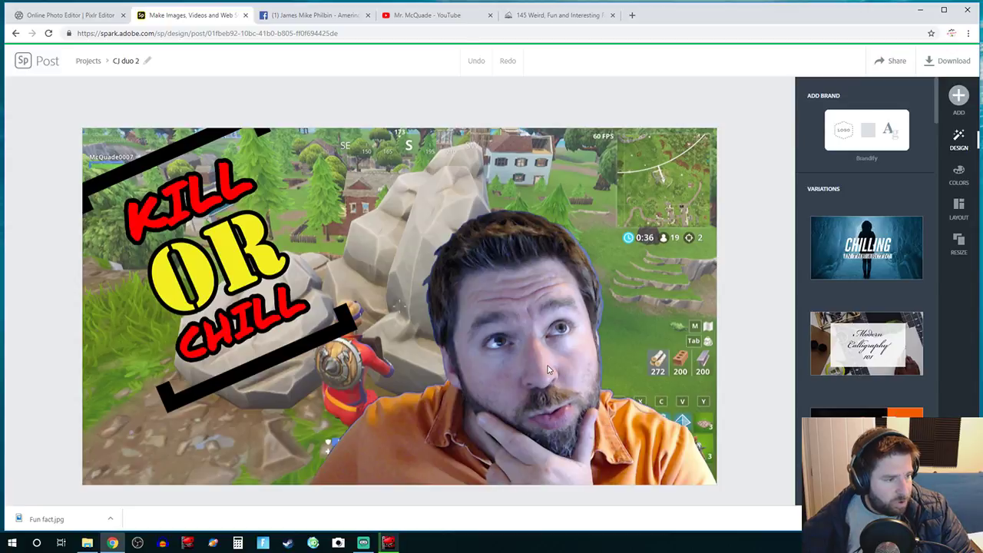
{"action": "left_click", "coordinate": [547, 367]}
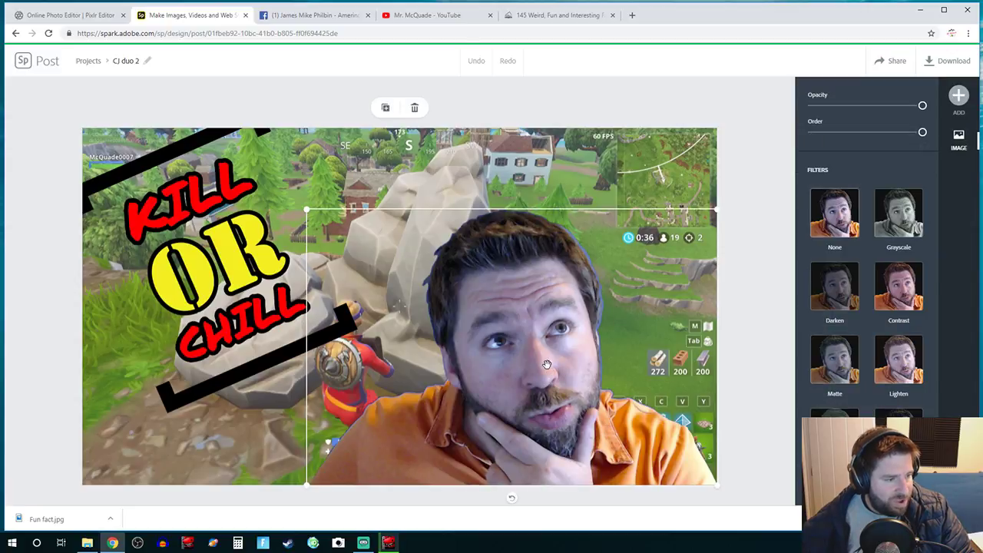
Step: Delete the facecam cutout and swap the background for CJ duo 2 from the Chris and James duo 2 folder
{"action": "left_click", "coordinate": [414, 108]}
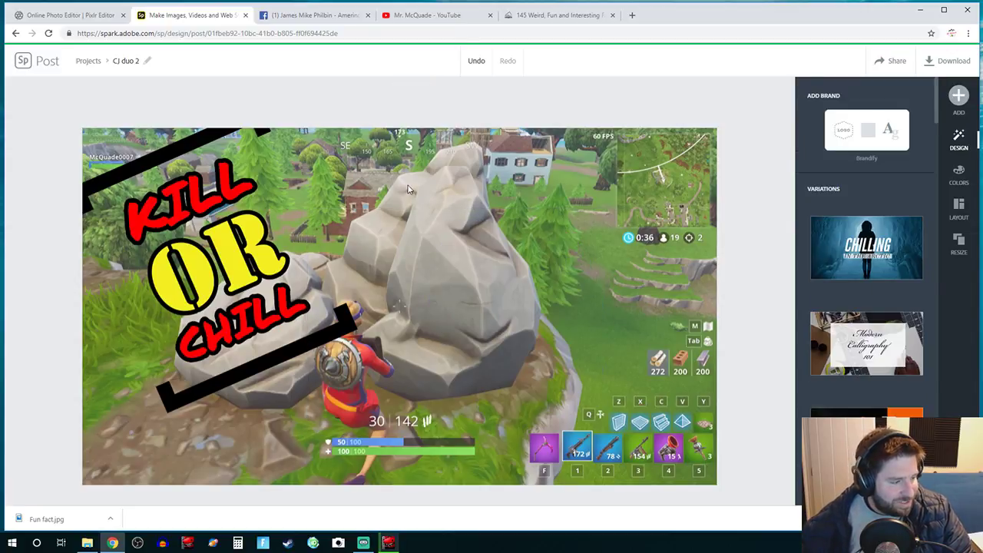
{"action": "left_click", "coordinate": [470, 346]}
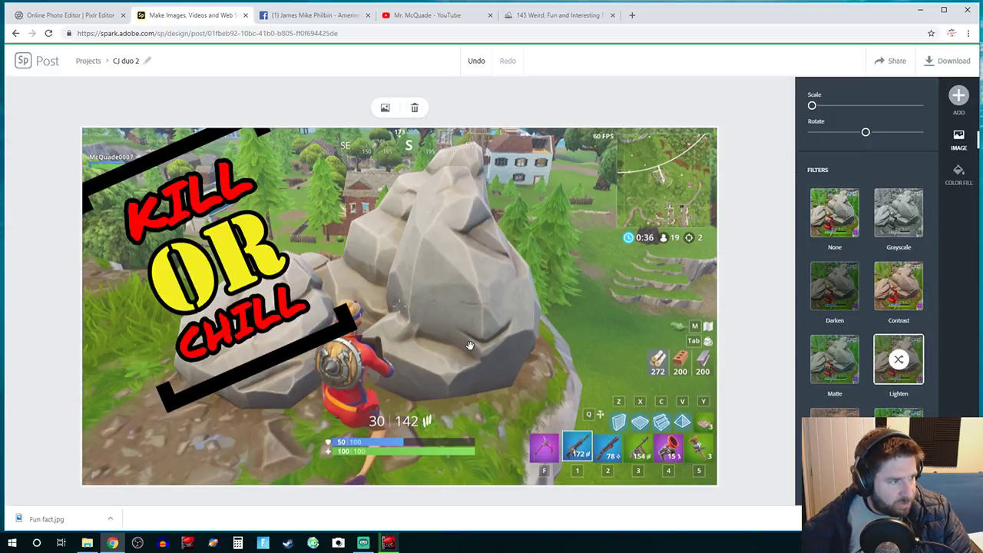
{"action": "left_click", "coordinate": [385, 108]}
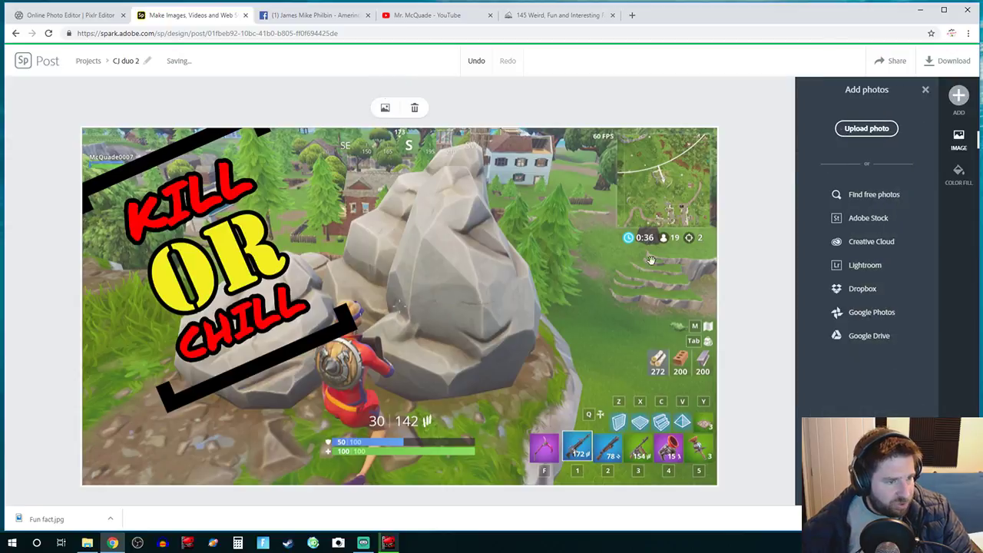
{"action": "left_click", "coordinate": [866, 128]}
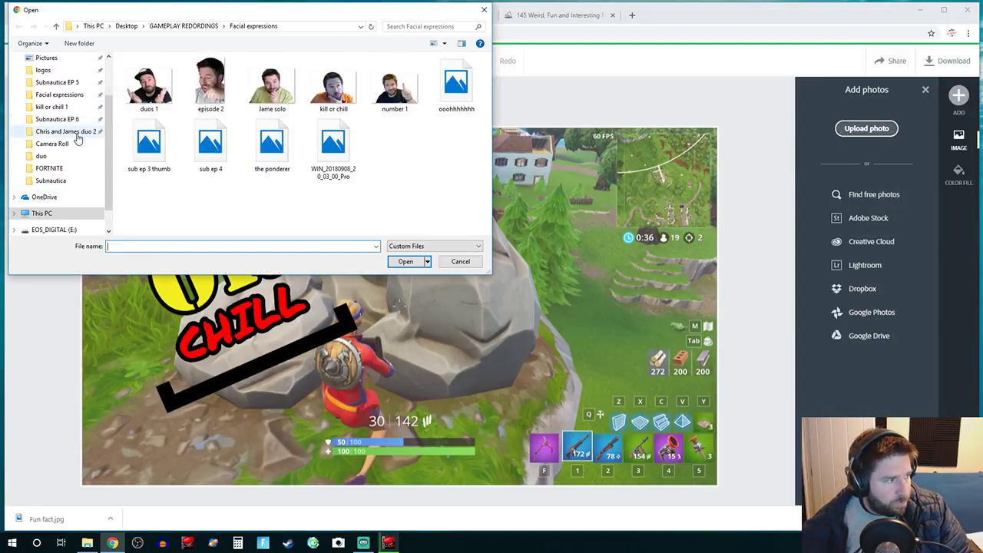
{"action": "left_click", "coordinate": [77, 133]}
{"action": "left_click", "coordinate": [149, 85]}
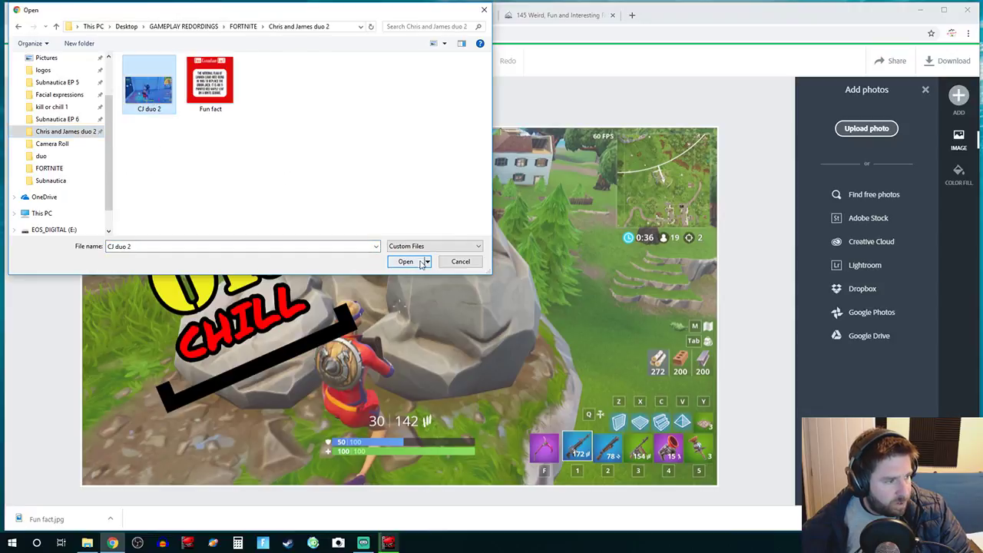
{"action": "left_click", "coordinate": [422, 261]}
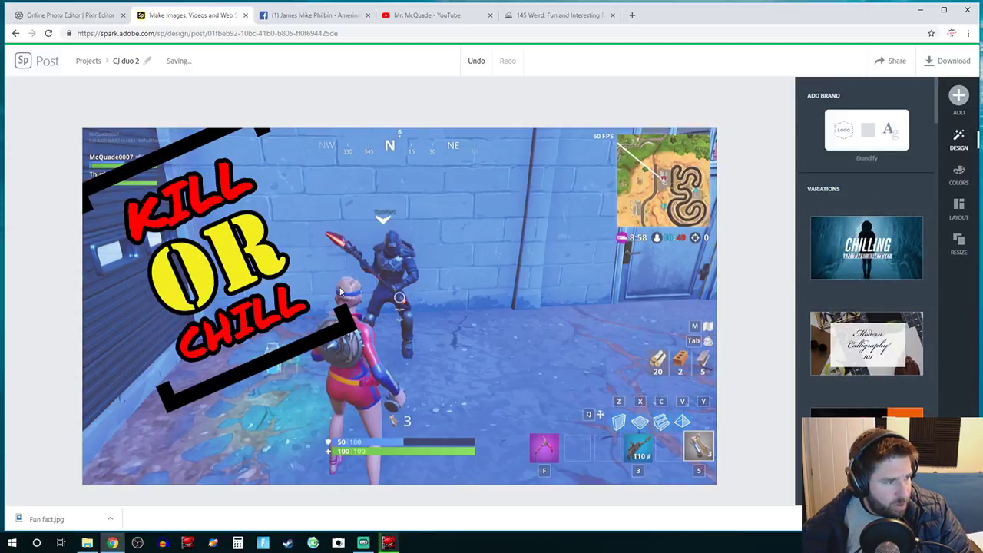
{"action": "left_click", "coordinate": [176, 281]}
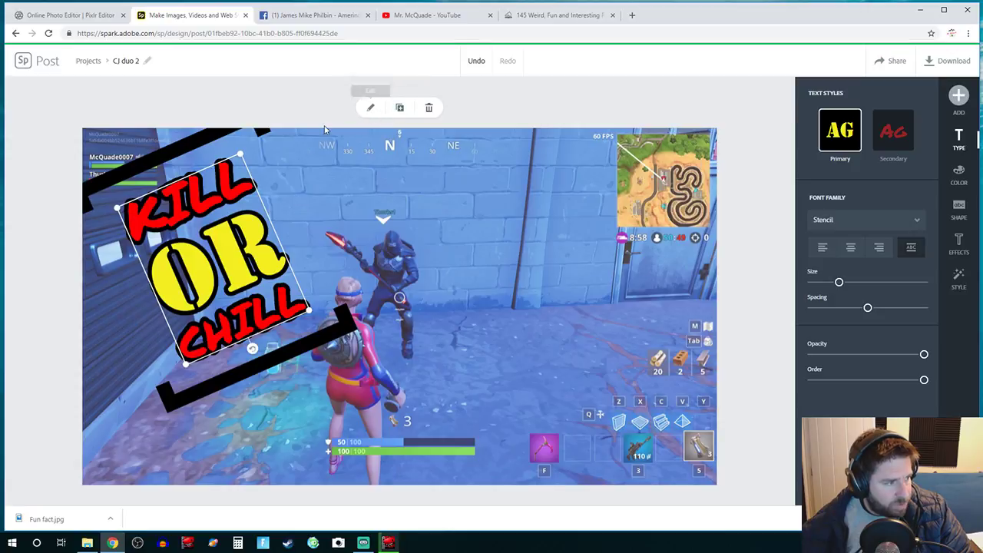
Step: Rewrite the title's first two lines from 'Kill or' to 'Victory? SAY'
{"action": "left_click", "coordinate": [369, 110]}
{"action": "left_click_drag", "start_coordinate": [414, 185], "coordinate": [302, 174]}
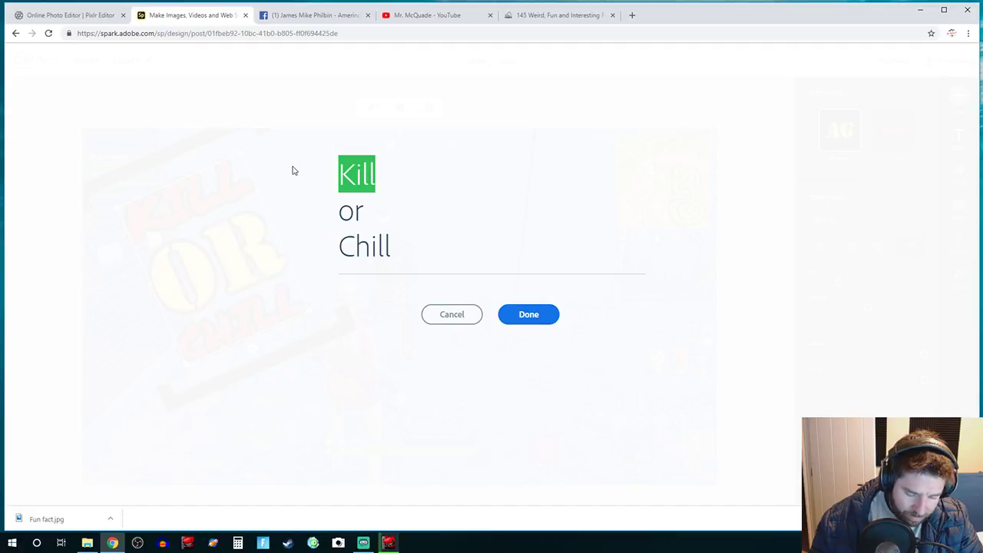
{"action": "type", "text": "Victo"}
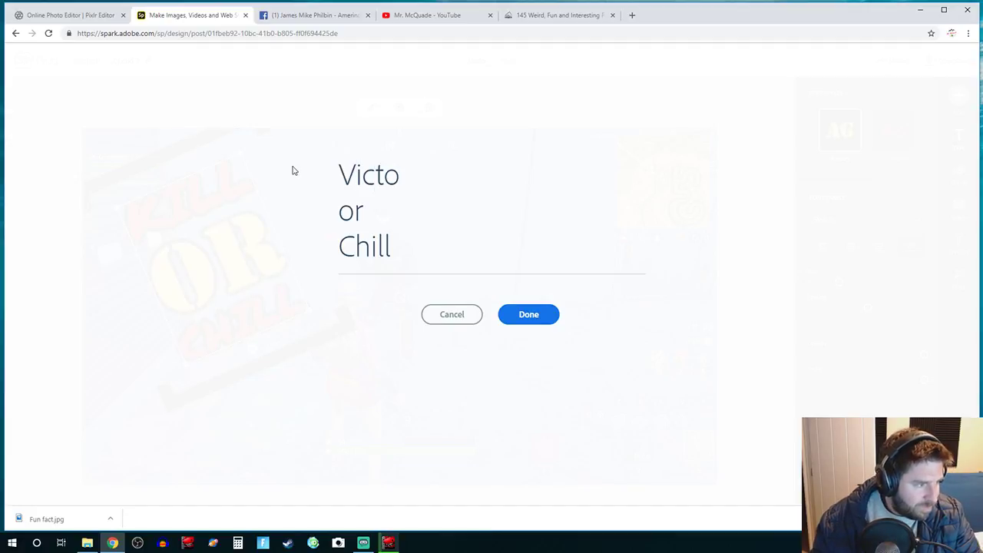
{"action": "type", "text": "t"}
{"action": "key", "text": "BackSpace"}
{"action": "type", "text": "ry"}
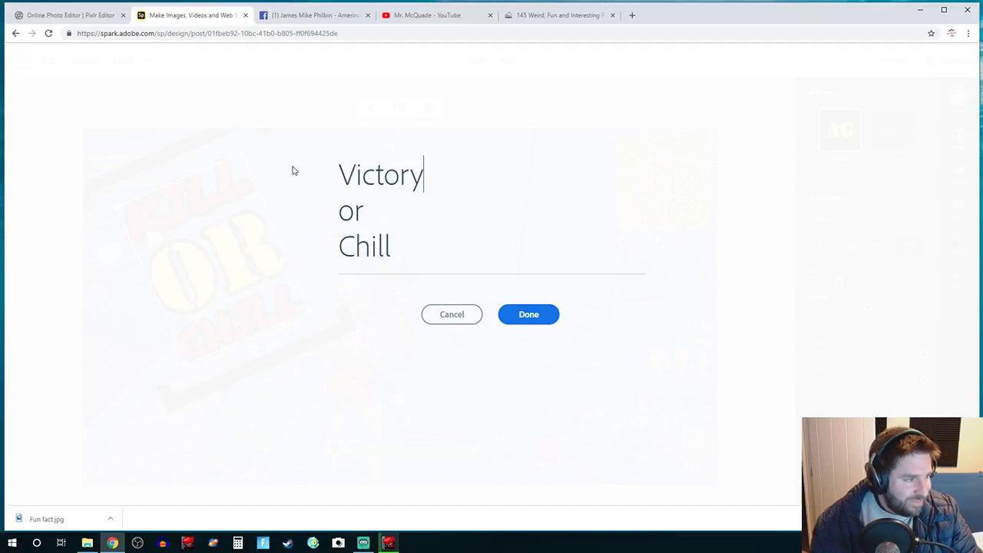
{"action": "type", "text": "?"}
{"action": "key", "text": "Down"}
{"action": "key", "text": "Left"}
{"action": "key", "text": "Left"}
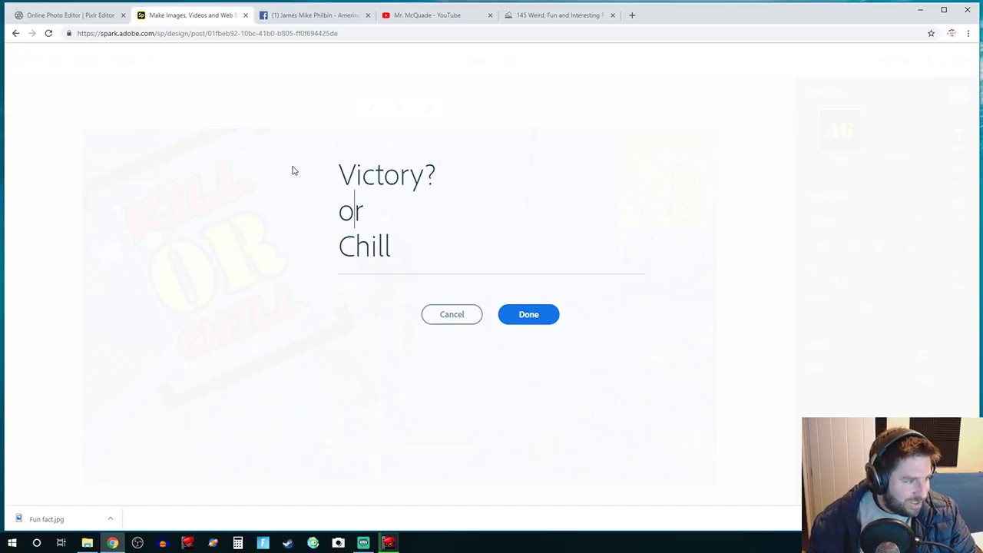
{"action": "key", "text": "shift+Right"}
{"action": "key", "text": "shift+Right"}
{"action": "type", "text": "SAY"}
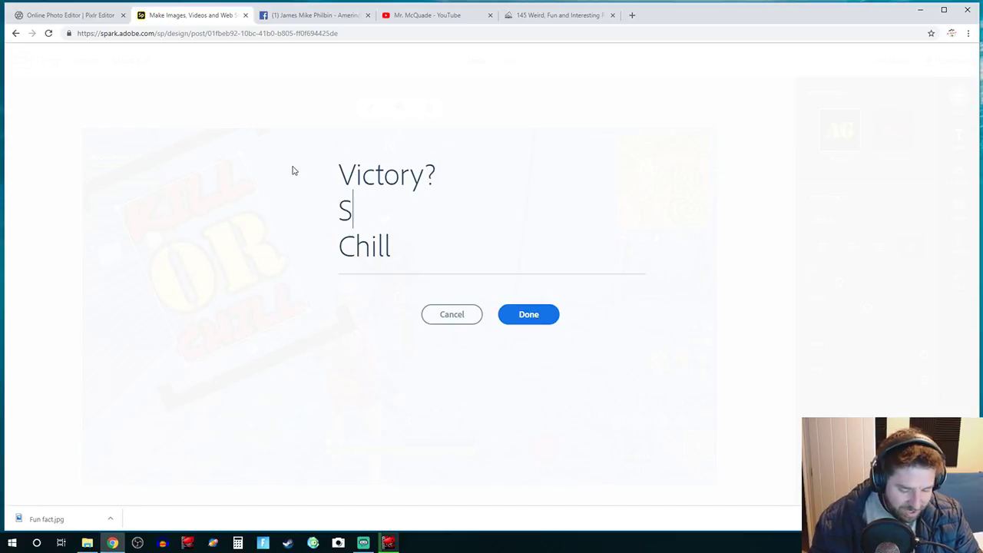
Step: Change the last line to 'WHAAAAT?' and apply the red Permanent Marker secondary style
{"action": "key", "text": "Down"}
{"action": "key", "text": "Right"}
{"action": "key", "text": "shift+Left"}
{"action": "key", "text": "shift+Left"}
{"action": "key", "text": "shift+Left"}
{"action": "key", "text": "shift+Left"}
{"action": "key", "text": "shift+Left"}
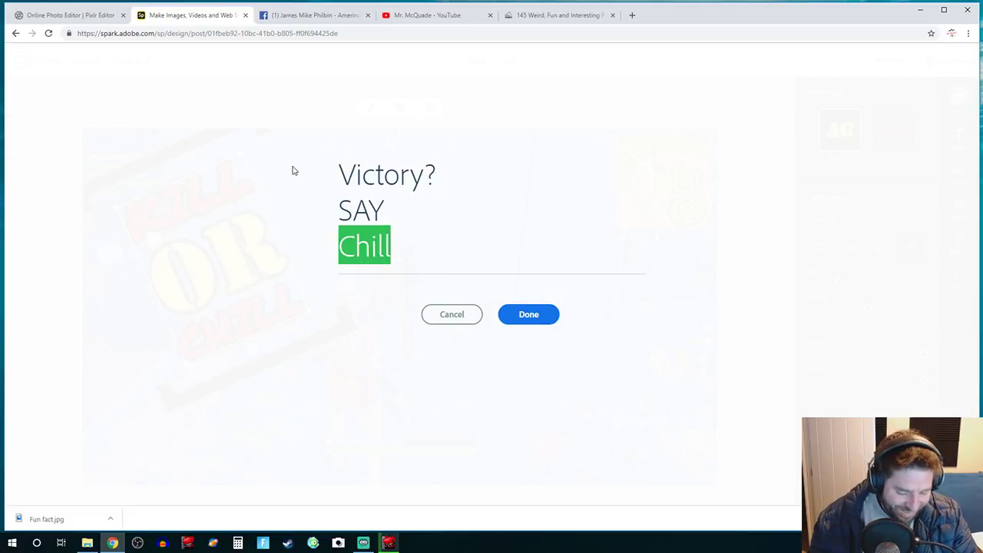
{"action": "type", "text": "WHAAAAT?"}
{"action": "left_click", "coordinate": [528, 315]}
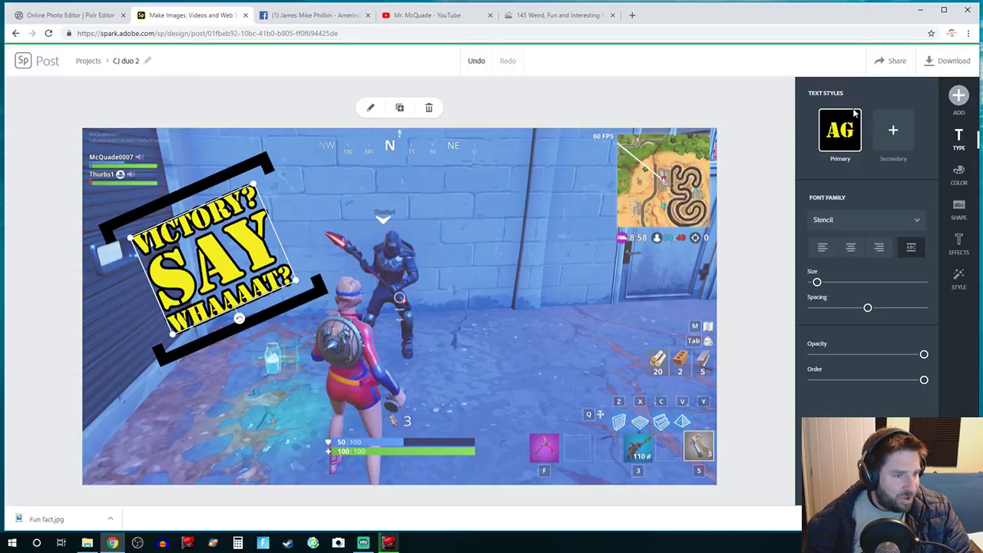
{"action": "left_click", "coordinate": [890, 133]}
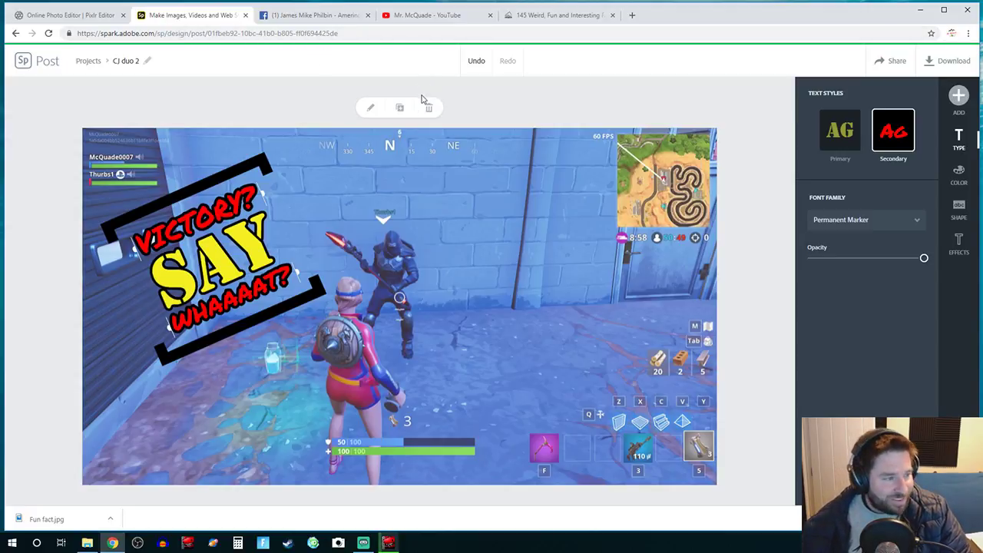
Step: Upload the face photo from the Facial expressions folder into the design
{"action": "left_click", "coordinate": [958, 95]}
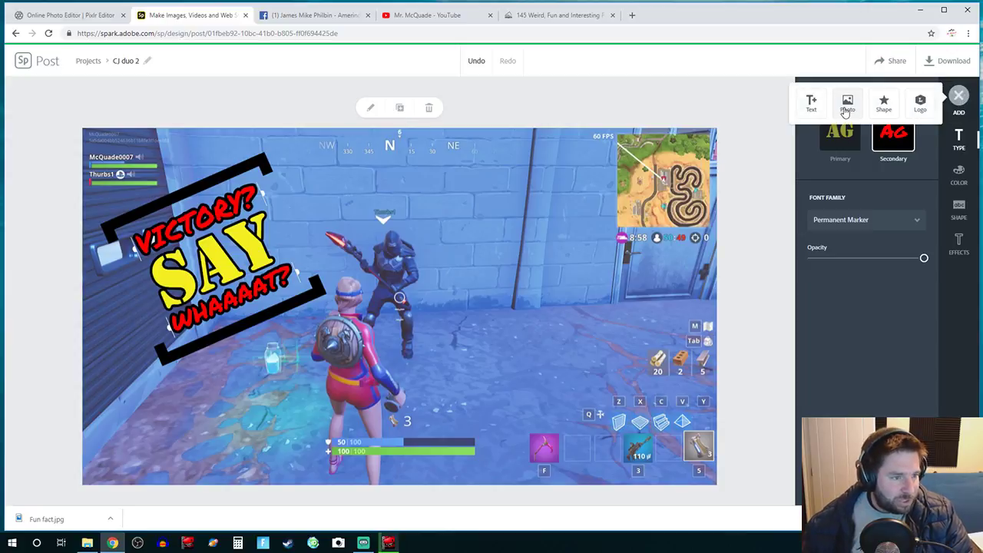
{"action": "left_click", "coordinate": [847, 103]}
{"action": "left_click", "coordinate": [869, 129]}
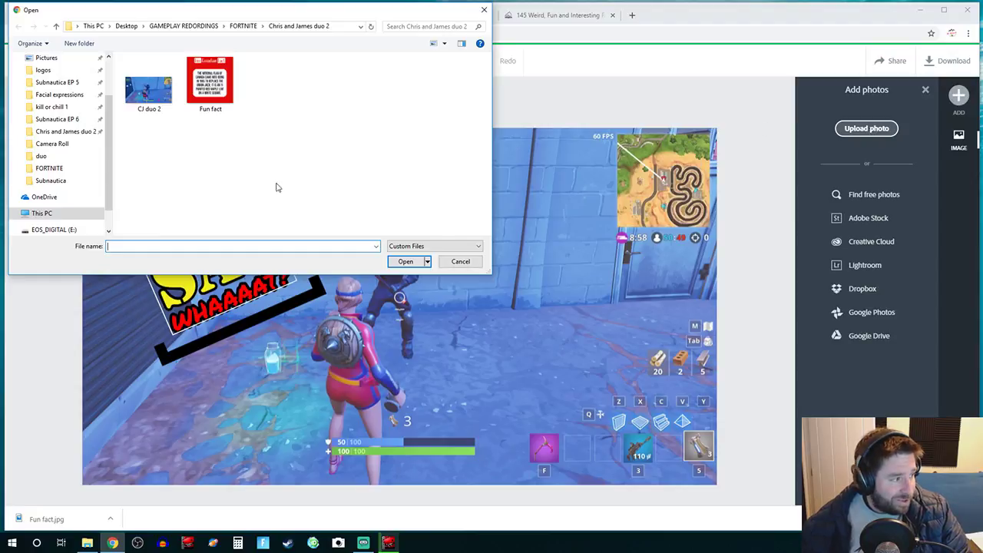
{"action": "left_click", "coordinate": [73, 95]}
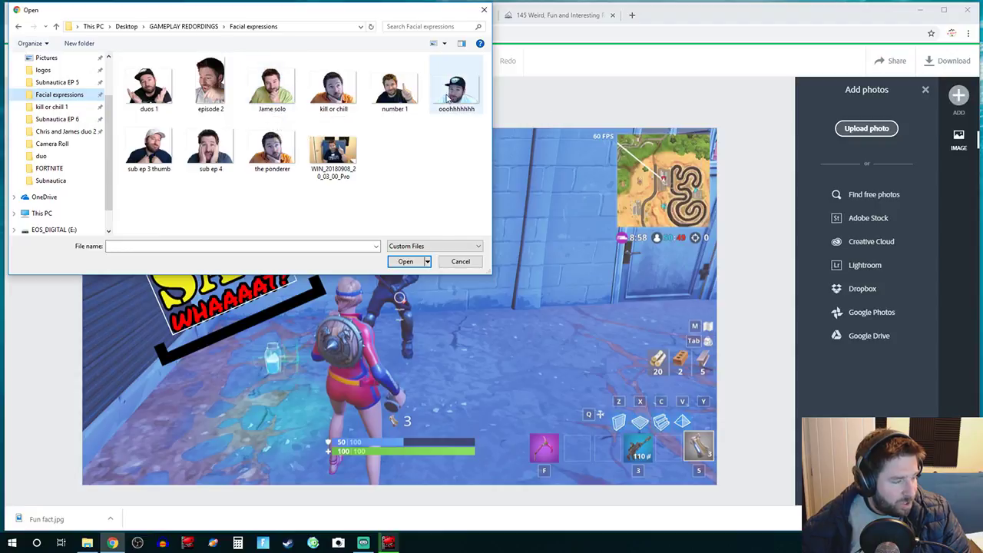
{"action": "left_click", "coordinate": [286, 95]}
{"action": "left_click", "coordinate": [403, 260]}
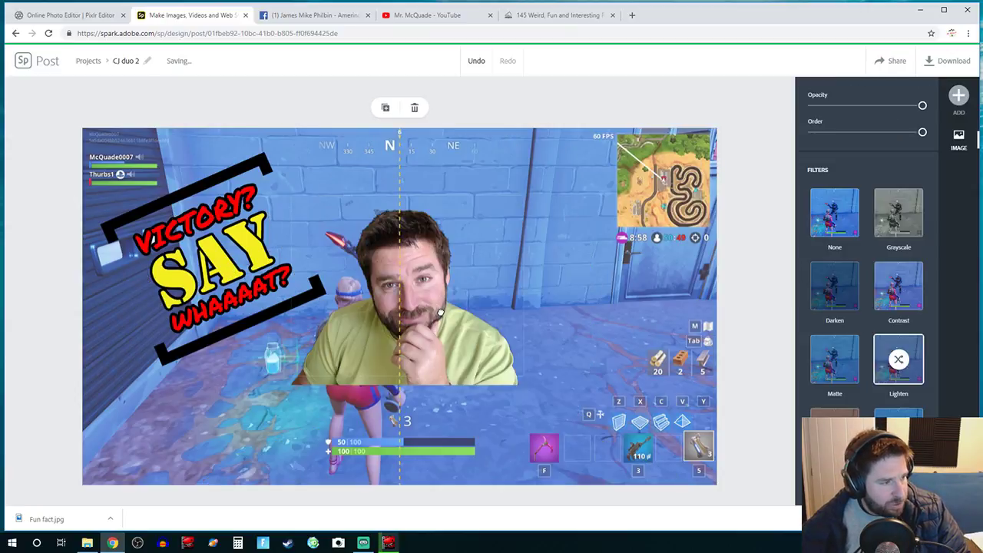
Step: Move the face photo to the lower right and enlarge it by its corner handle
{"action": "left_click_drag", "start_coordinate": [407, 293], "coordinate": [613, 413]}
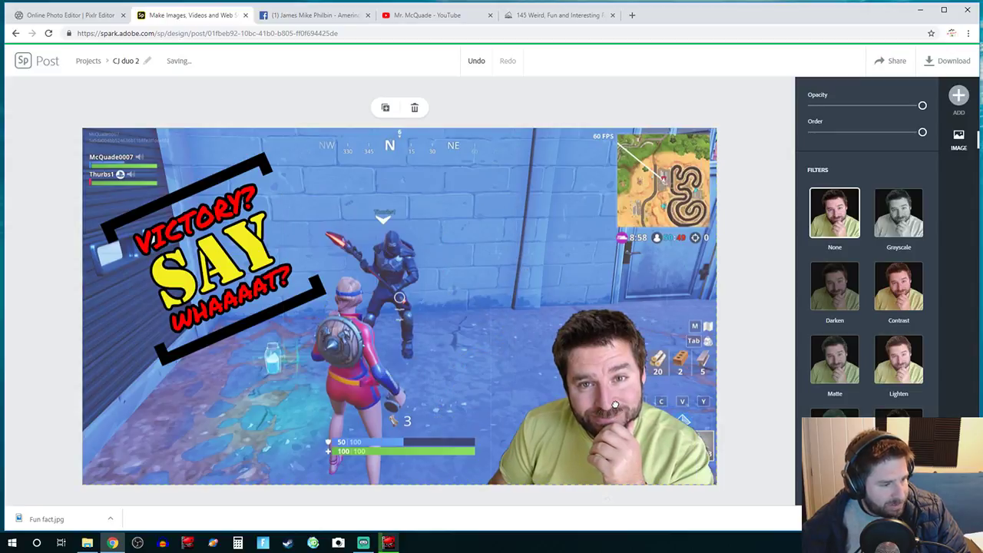
{"action": "left_click", "coordinate": [504, 331]}
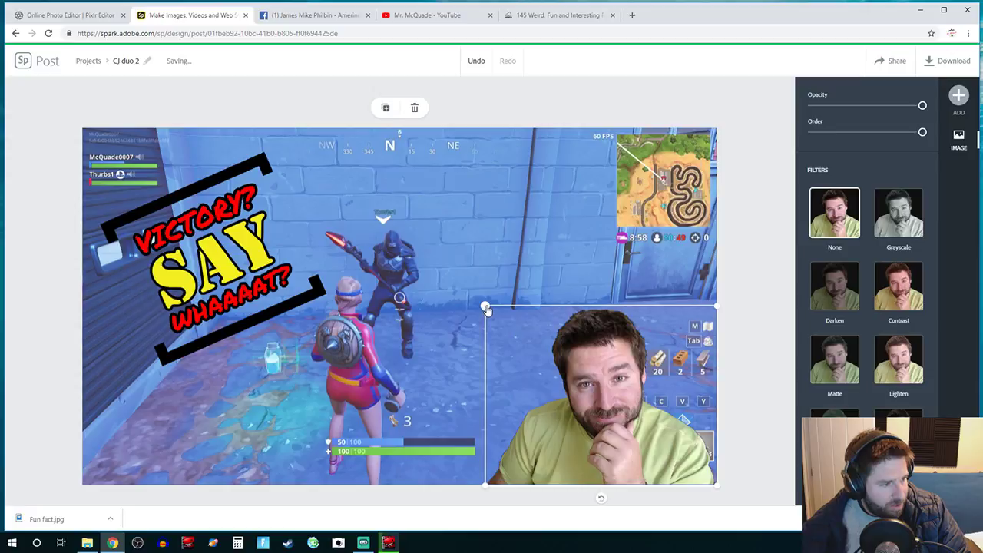
{"action": "left_click_drag", "start_coordinate": [486, 308], "coordinate": [357, 207]}
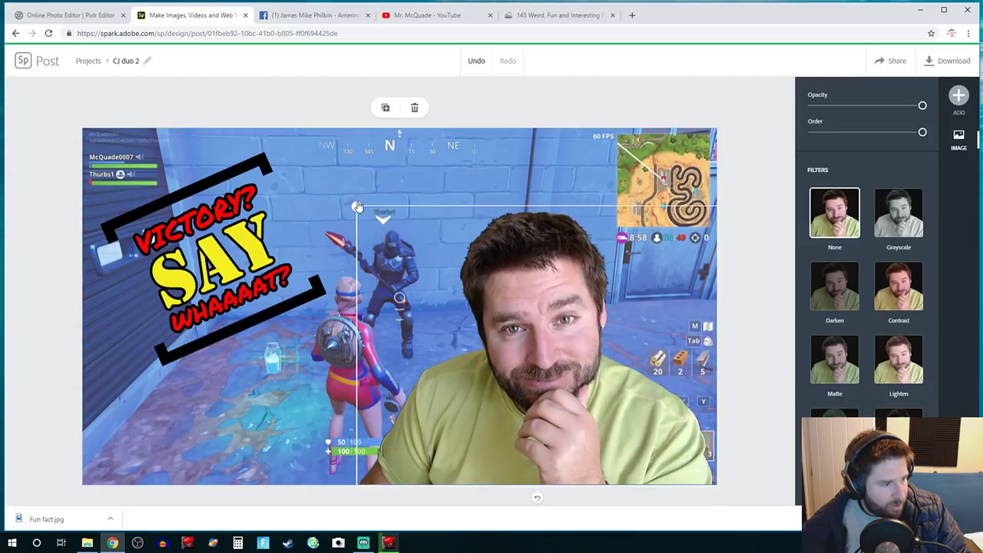
{"action": "left_click", "coordinate": [734, 403]}
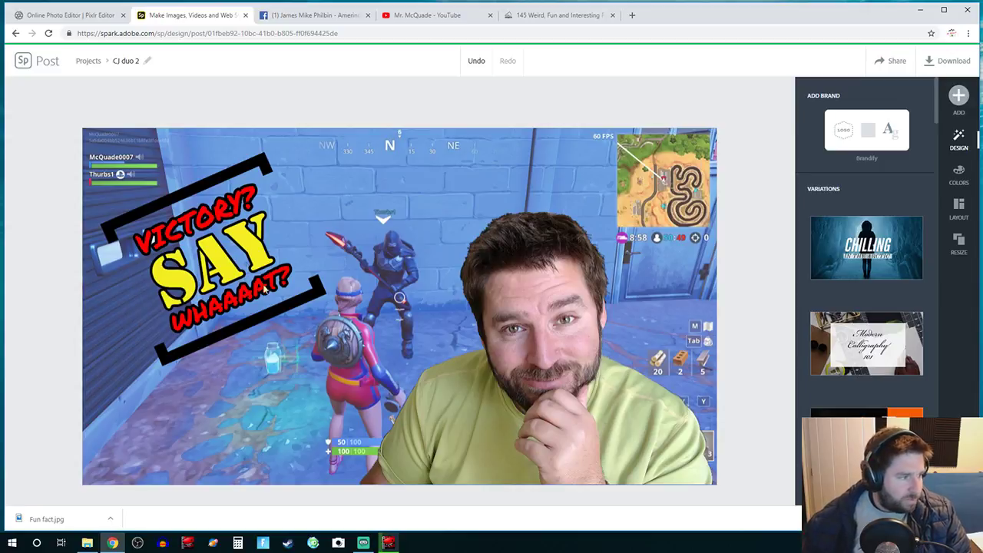
{"action": "left_click", "coordinate": [184, 192]}
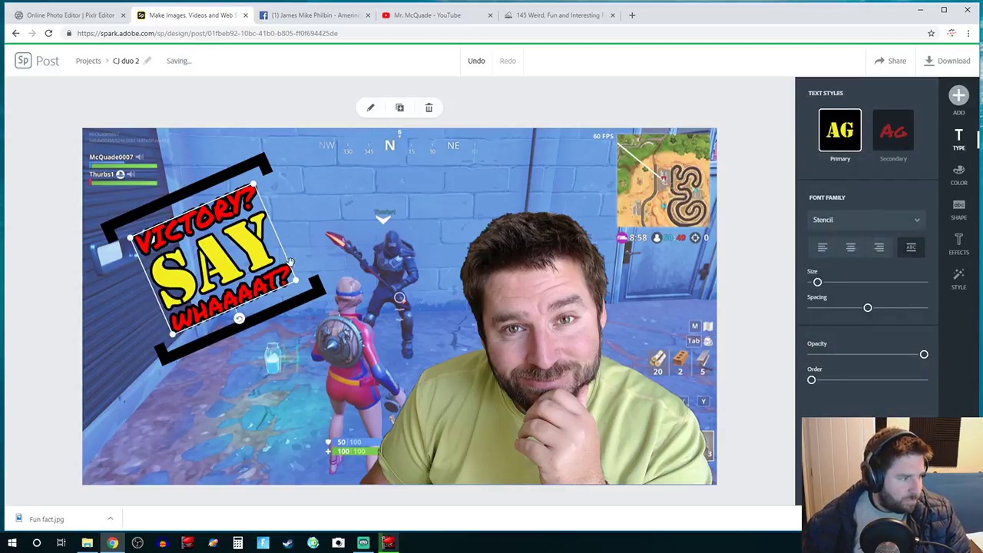
Step: Enlarge the VICTORY? SAY WHAAAAT? title, shift it down-left, and download it as CJ duo 2.jpg
{"action": "left_click_drag", "start_coordinate": [294, 281], "coordinate": [406, 284]}
{"action": "left_click_drag", "start_coordinate": [265, 276], "coordinate": [251, 288]}
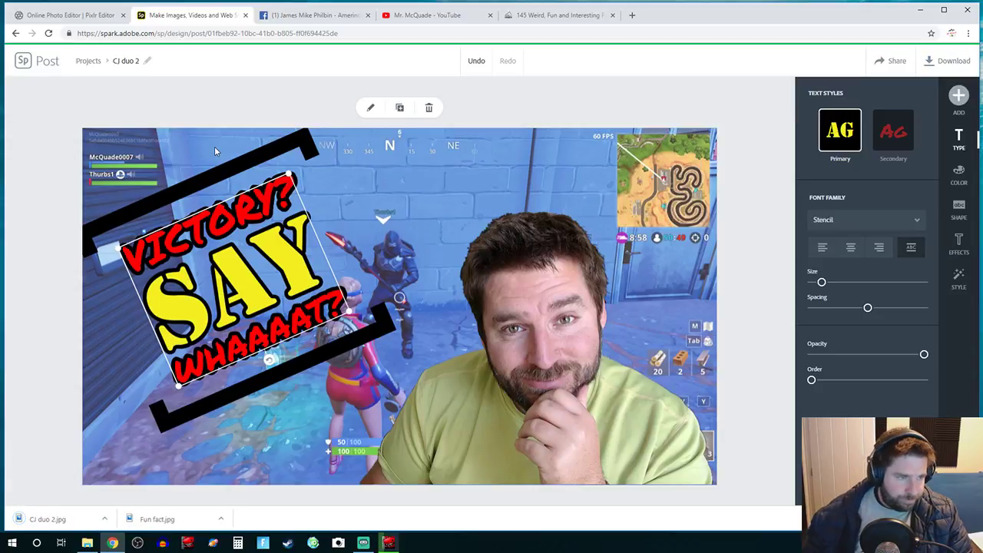
{"action": "left_click", "coordinate": [87, 543]}
Step: Move CJ duo 2.jpg from Downloads into the Chris and James duo 2 folder and open it
{"action": "left_click", "coordinate": [475, 87]}
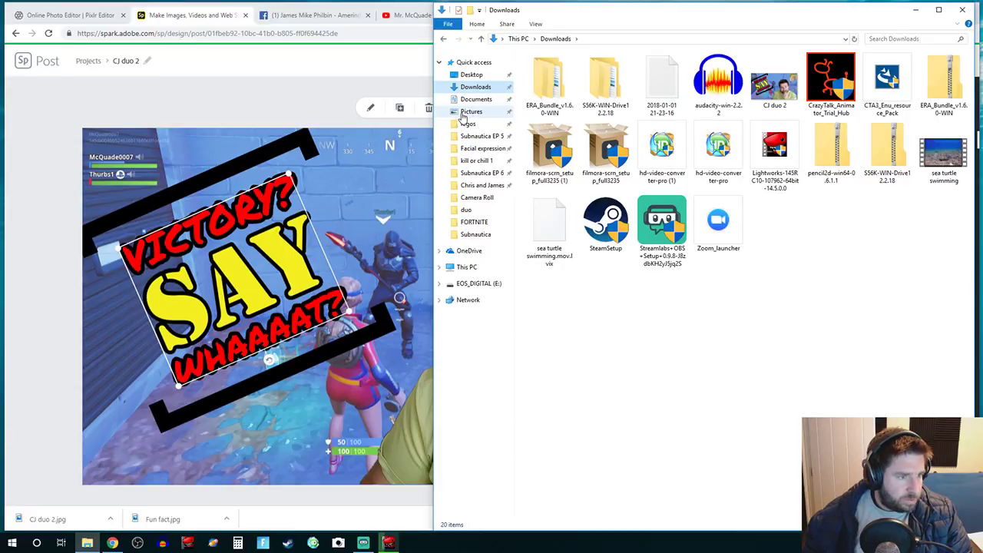
{"action": "left_click_drag", "start_coordinate": [777, 88], "coordinate": [482, 191]}
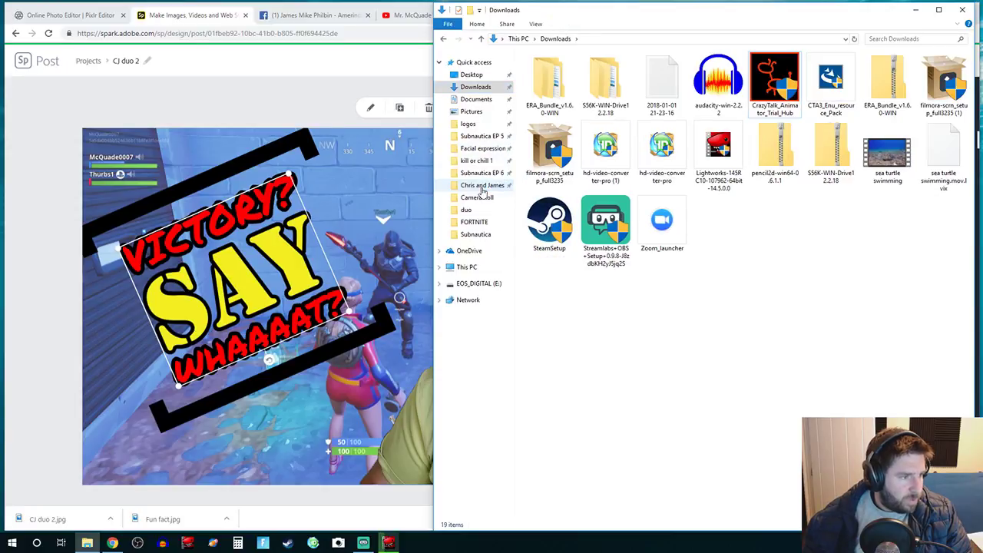
{"action": "left_click", "coordinate": [482, 188]}
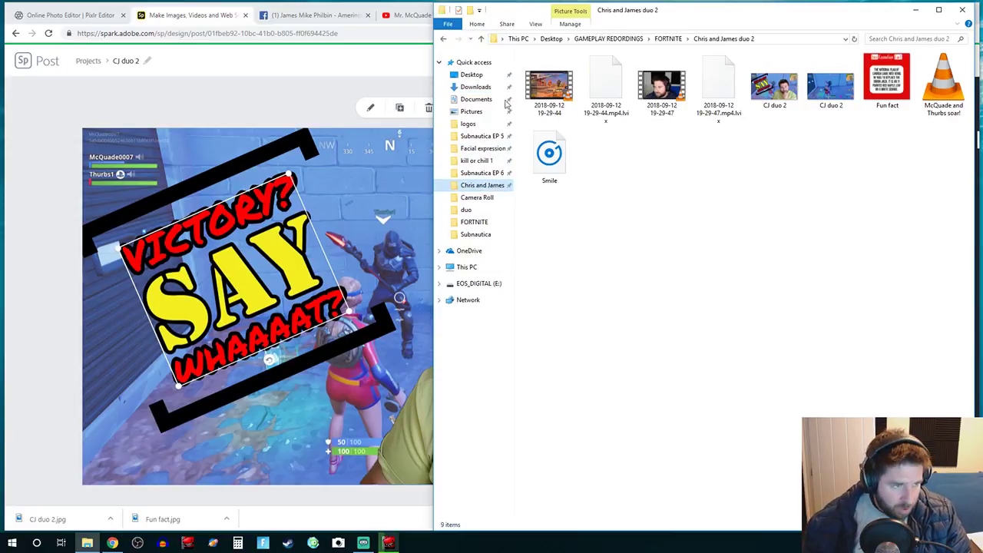